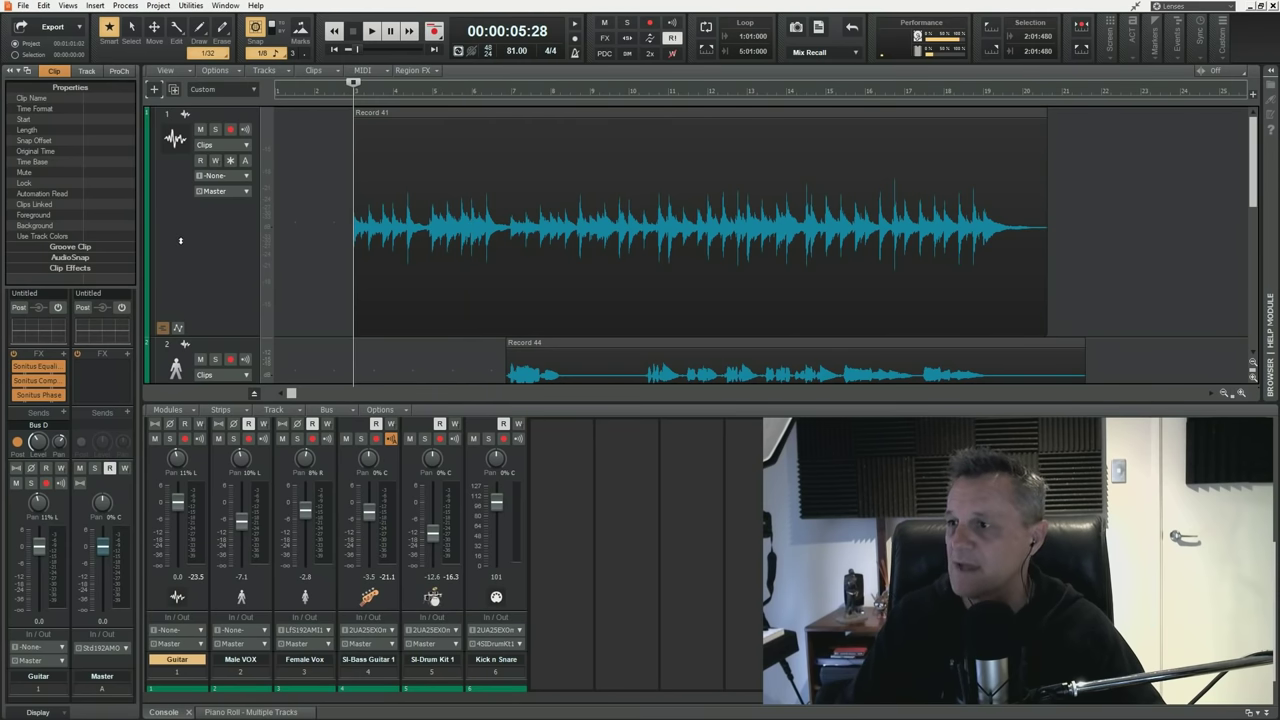
Play and stop the song, then scroll down to the bass guitar and drum tracks
{"action": "key", "text": "space"}
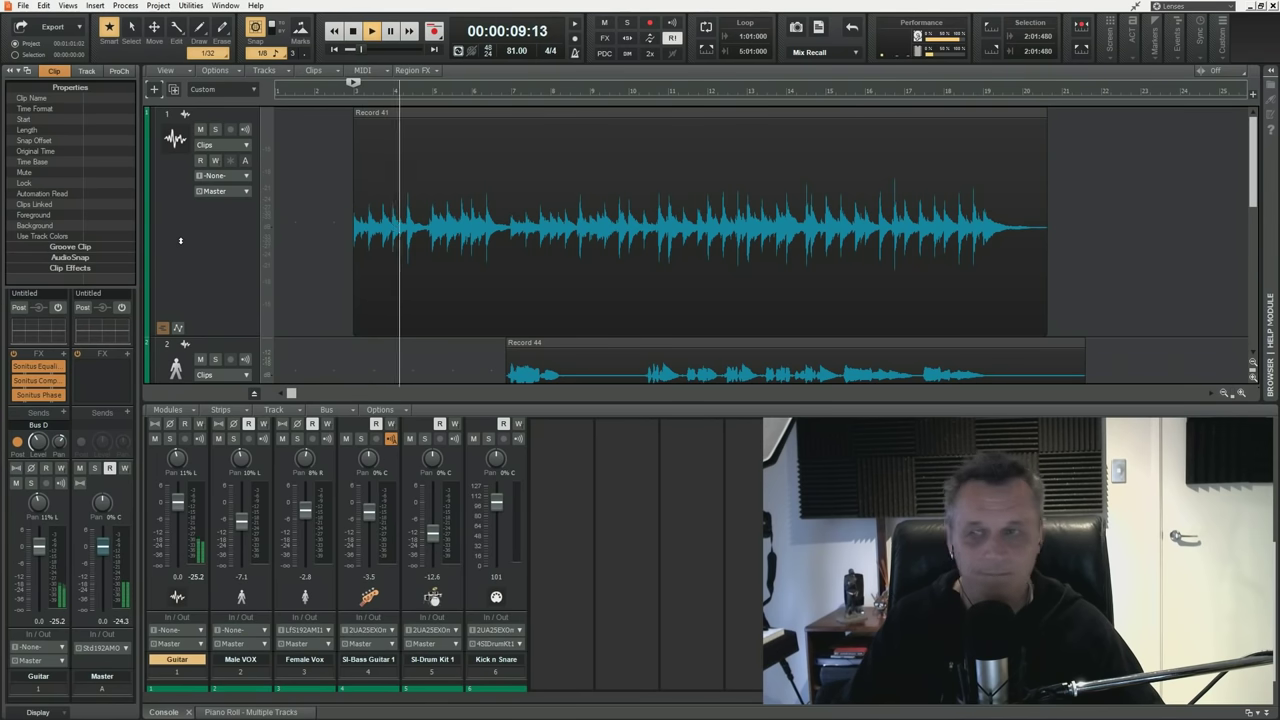
{"action": "key", "text": "space"}
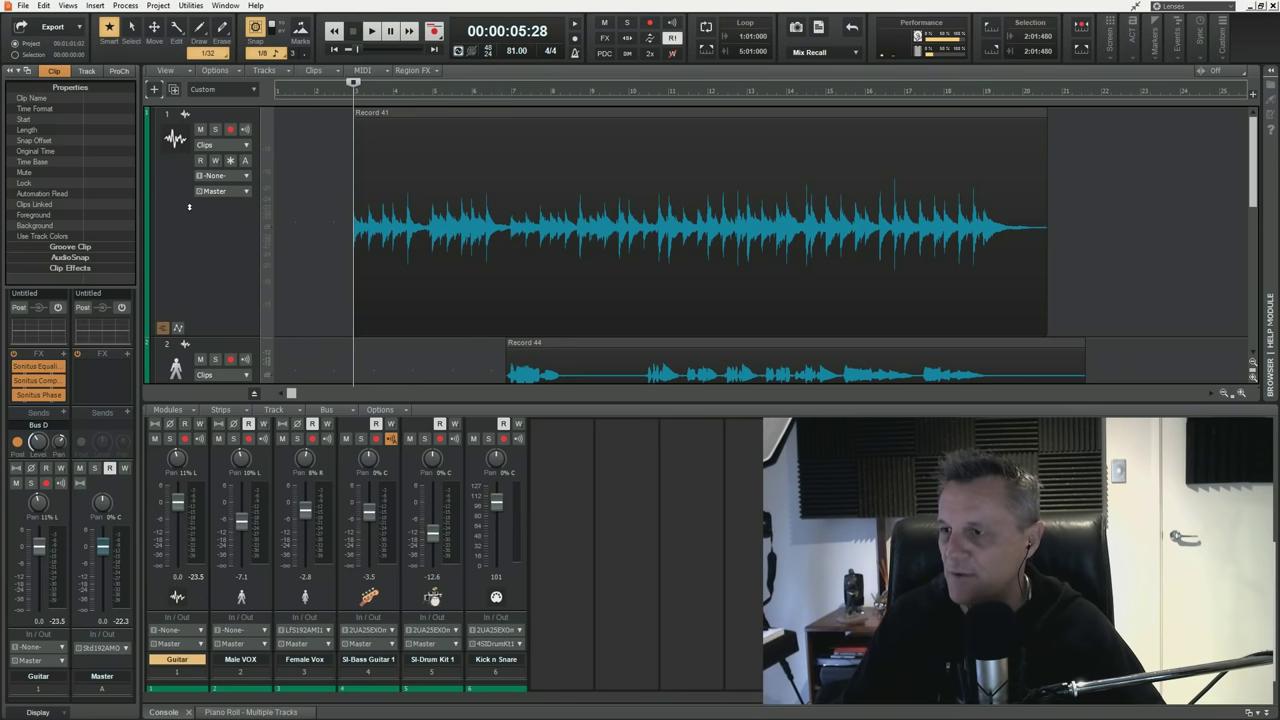
{"action": "scroll", "coordinate": [191, 245], "scroll_direction": "down", "scroll_amount": 3}
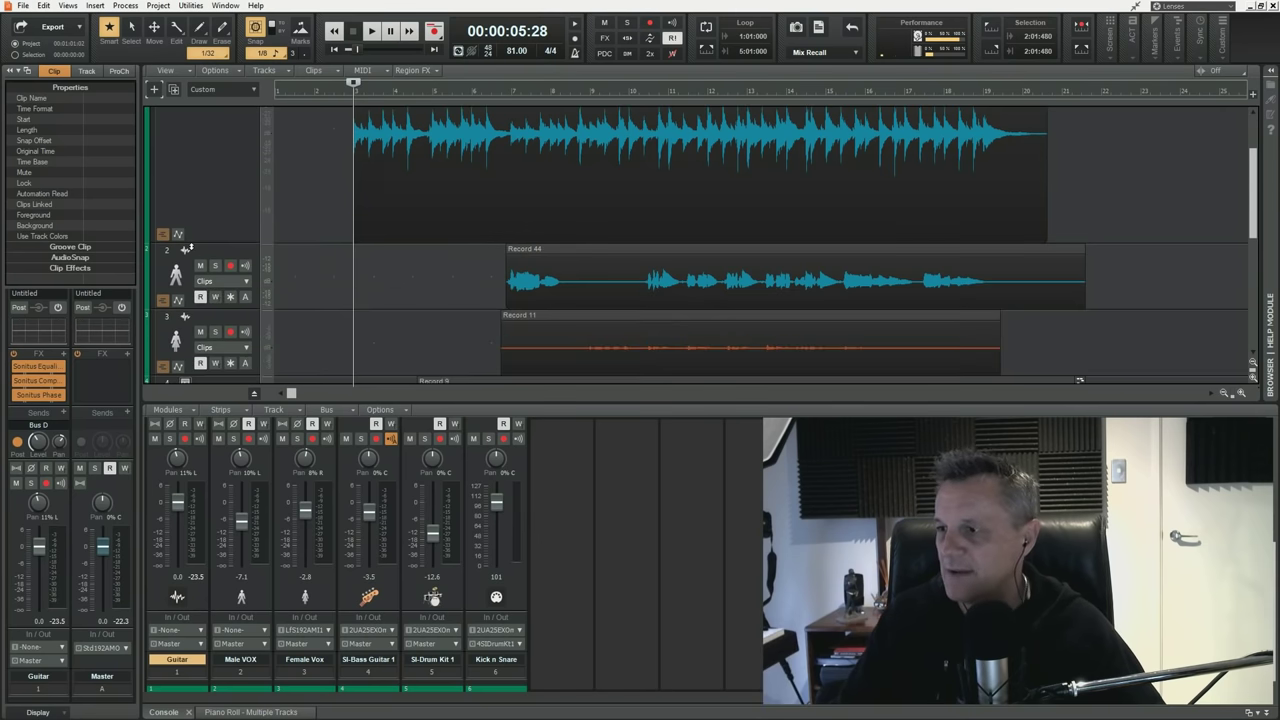
{"action": "scroll", "coordinate": [191, 245], "scroll_direction": "down", "scroll_amount": 5}
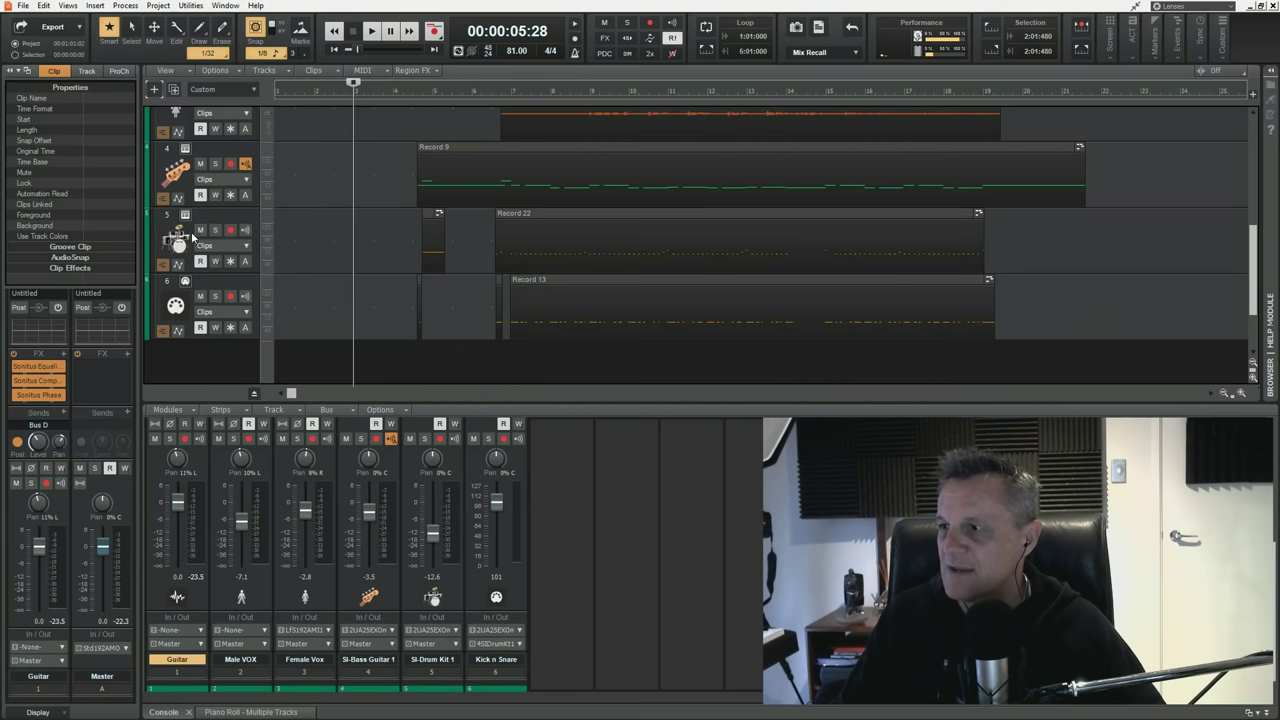
Expand the SI-Bass Guitar track to fill the track view
{"action": "double_click", "coordinate": [168, 150]}
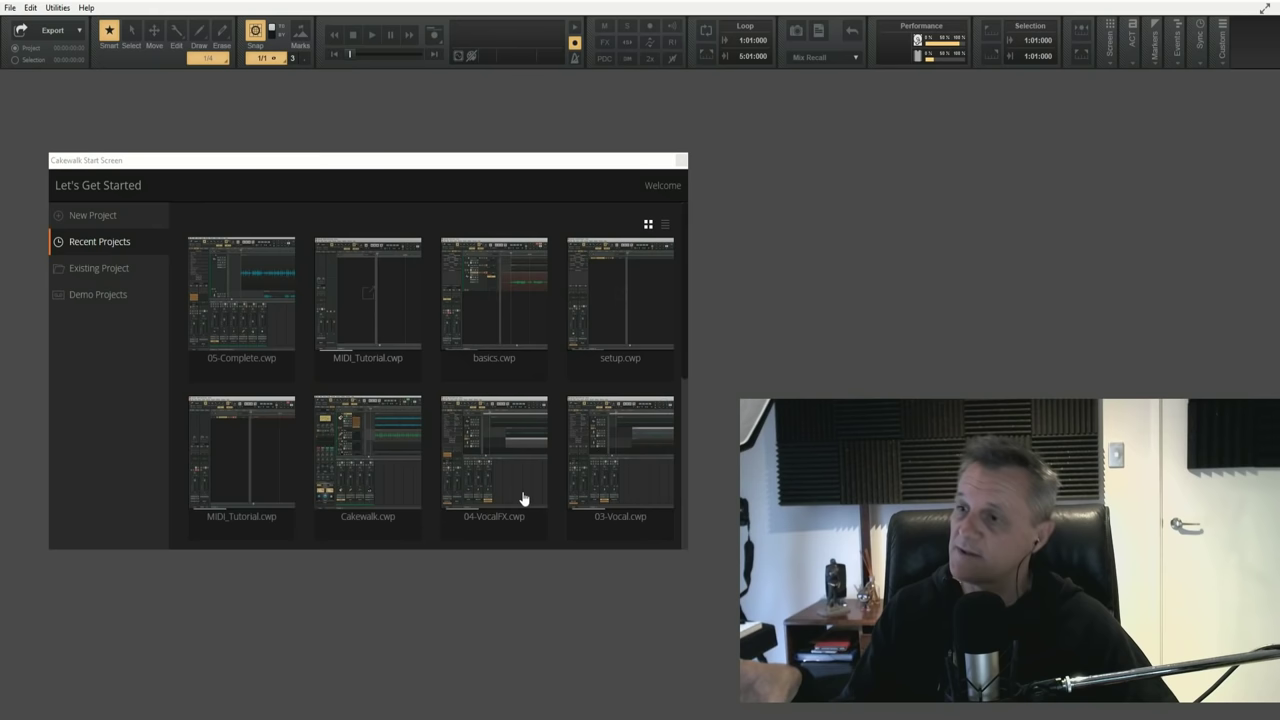
Create a new project from the Empty Project template
{"action": "left_click", "coordinate": [96, 216]}
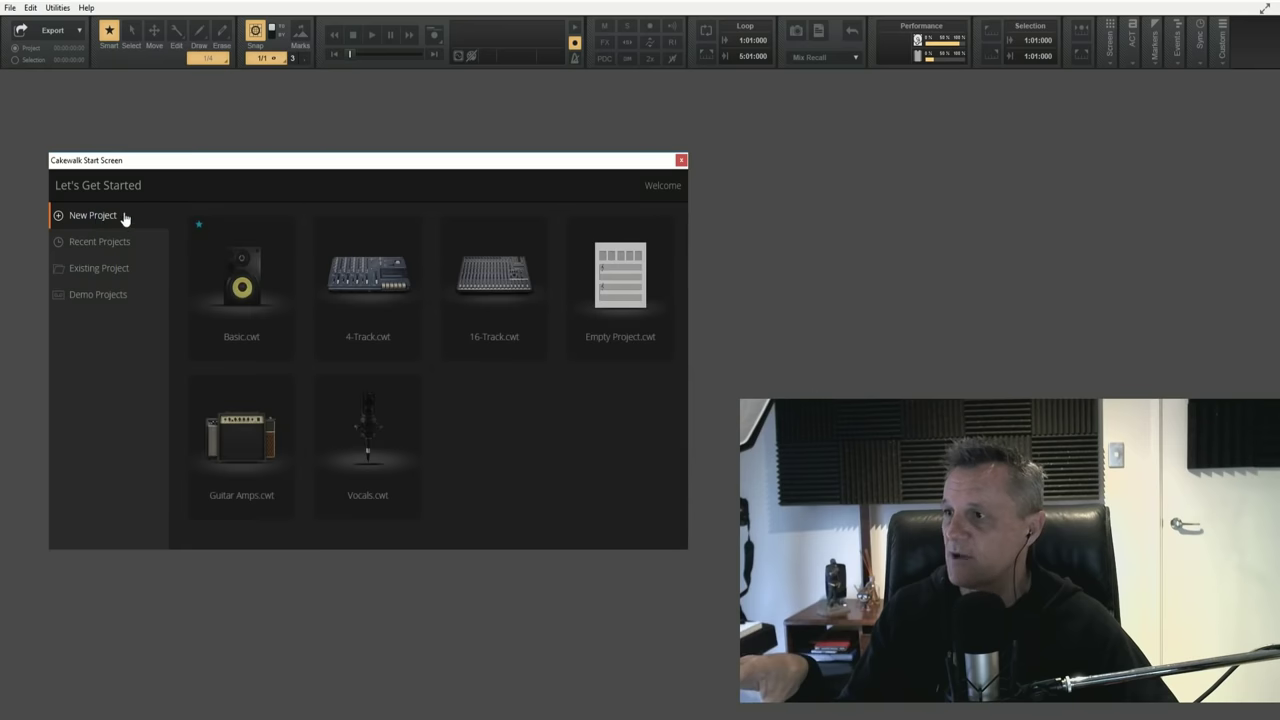
{"action": "left_click", "coordinate": [618, 285]}
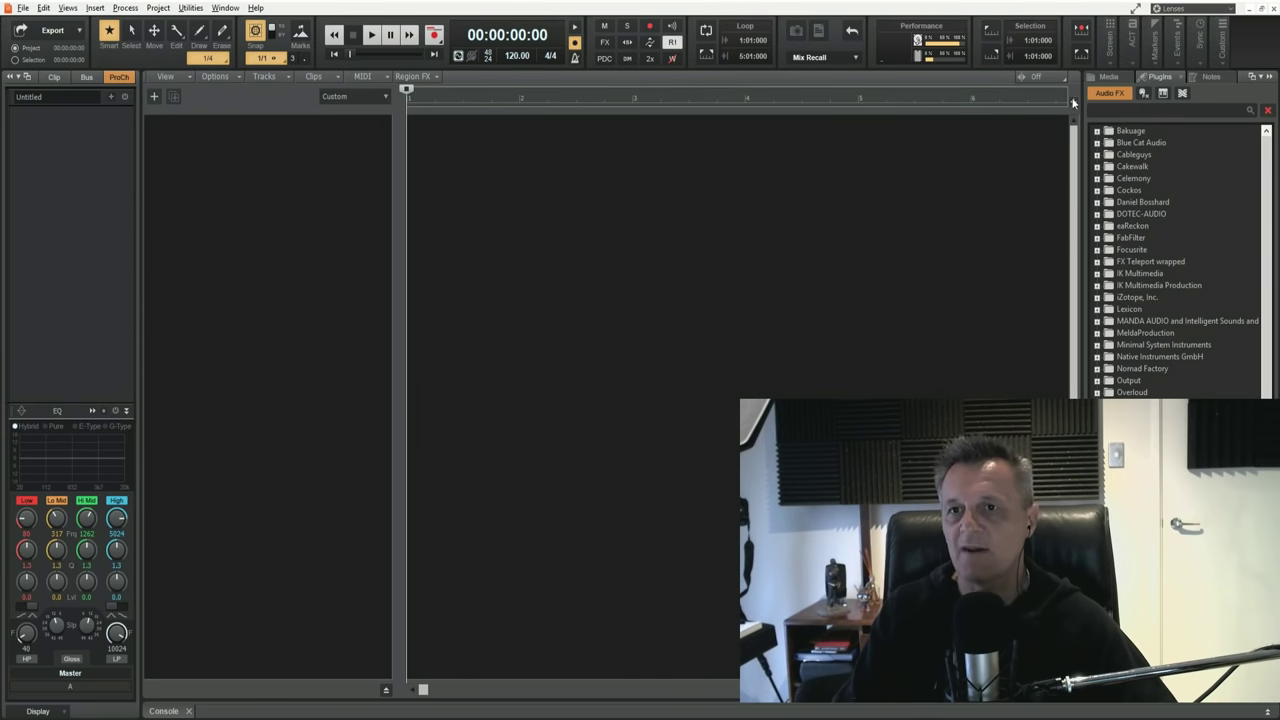
List Browser instrument plug-ins sorted by manufacturer and expand the Cakewalk folder
{"action": "left_click", "coordinate": [1109, 78]}
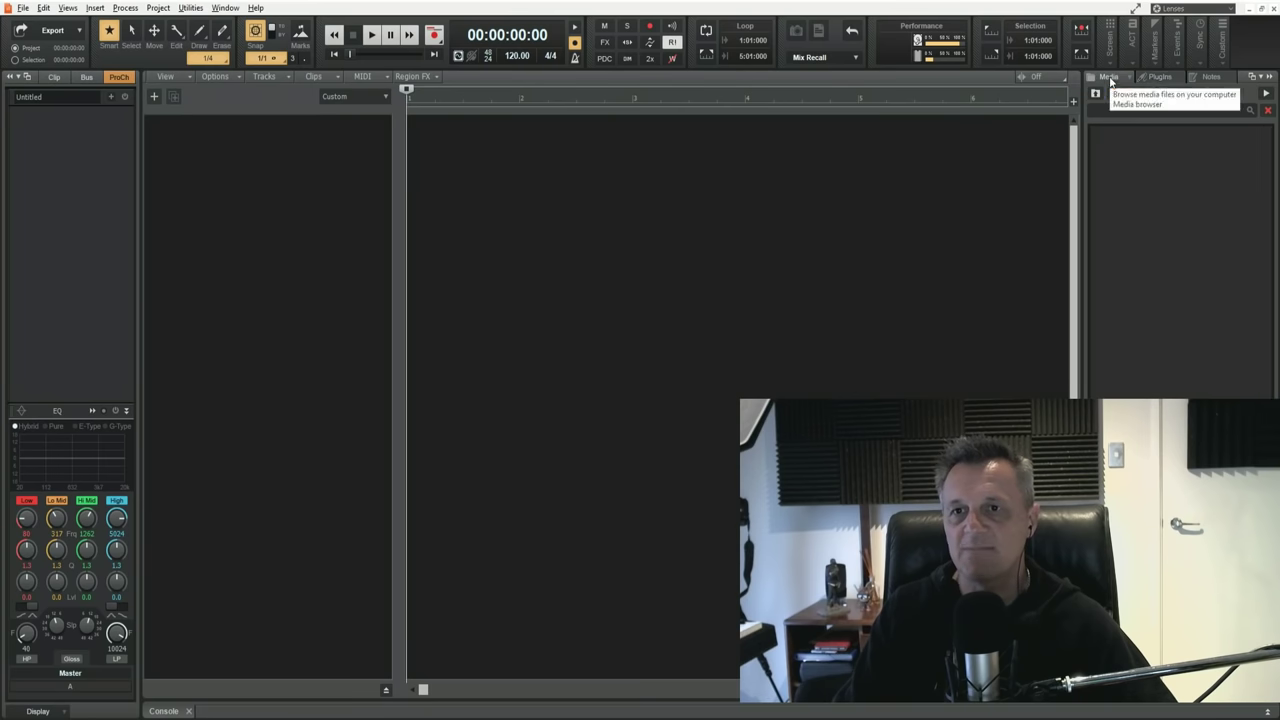
{"action": "left_click", "coordinate": [1158, 78]}
{"action": "left_click", "coordinate": [1214, 78]}
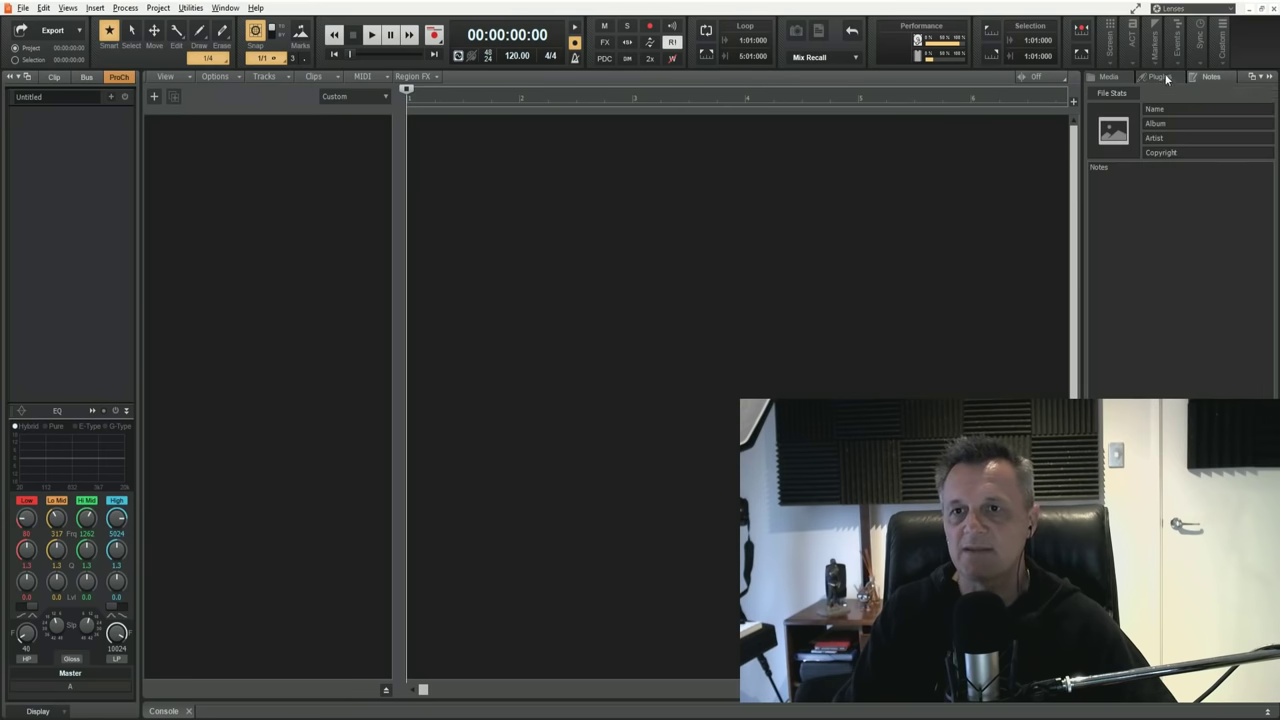
{"action": "left_click", "coordinate": [1164, 79]}
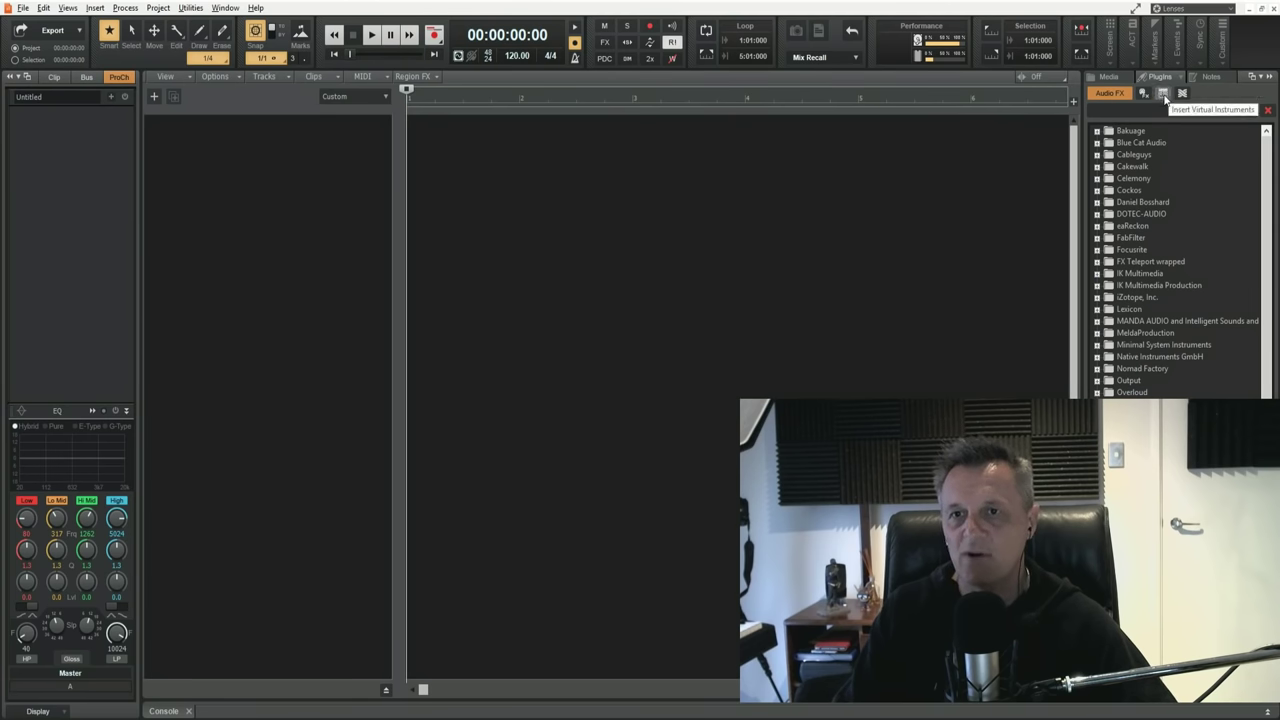
{"action": "left_click", "coordinate": [1164, 93]}
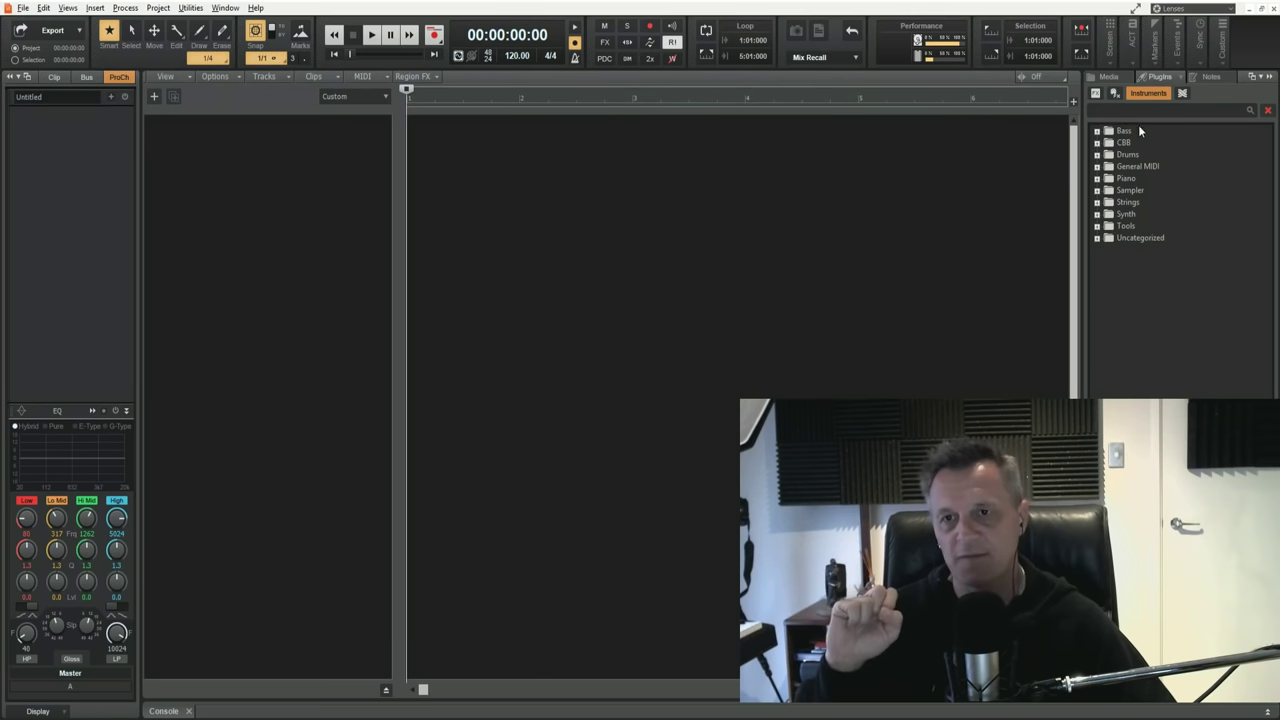
{"action": "left_click", "coordinate": [1183, 80]}
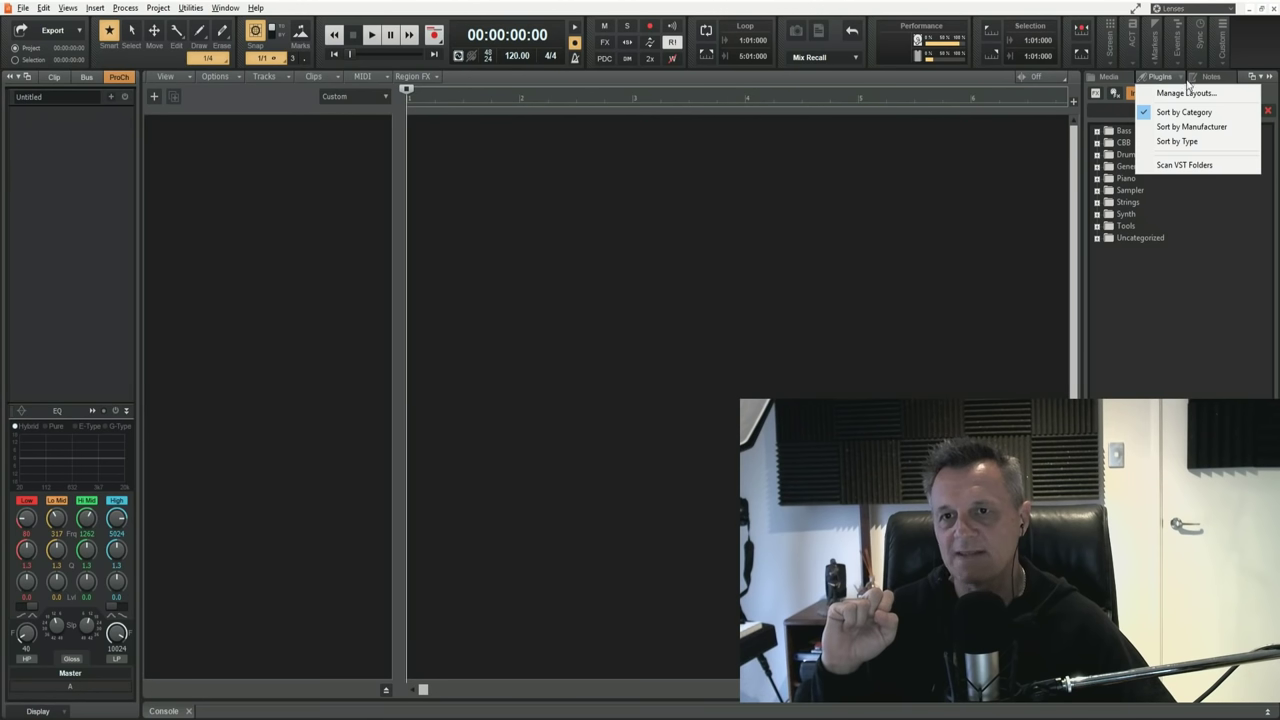
{"action": "left_click", "coordinate": [1174, 127]}
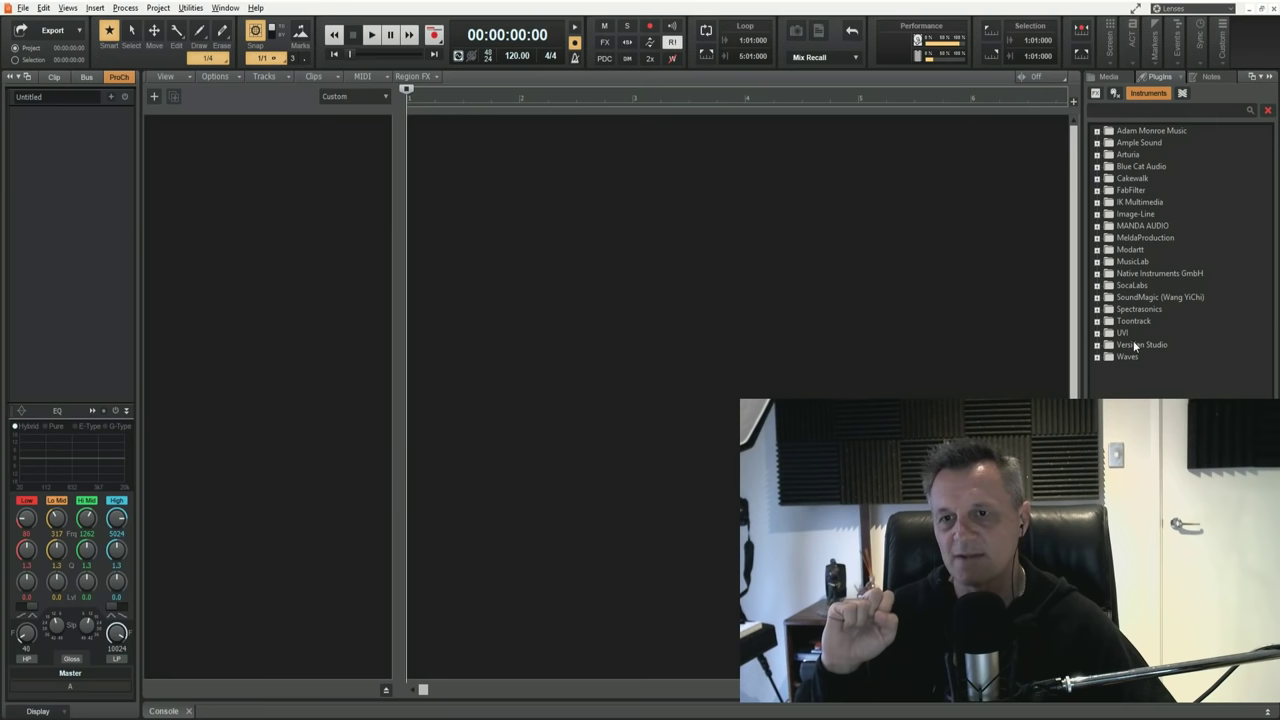
{"action": "left_click", "coordinate": [1097, 178]}
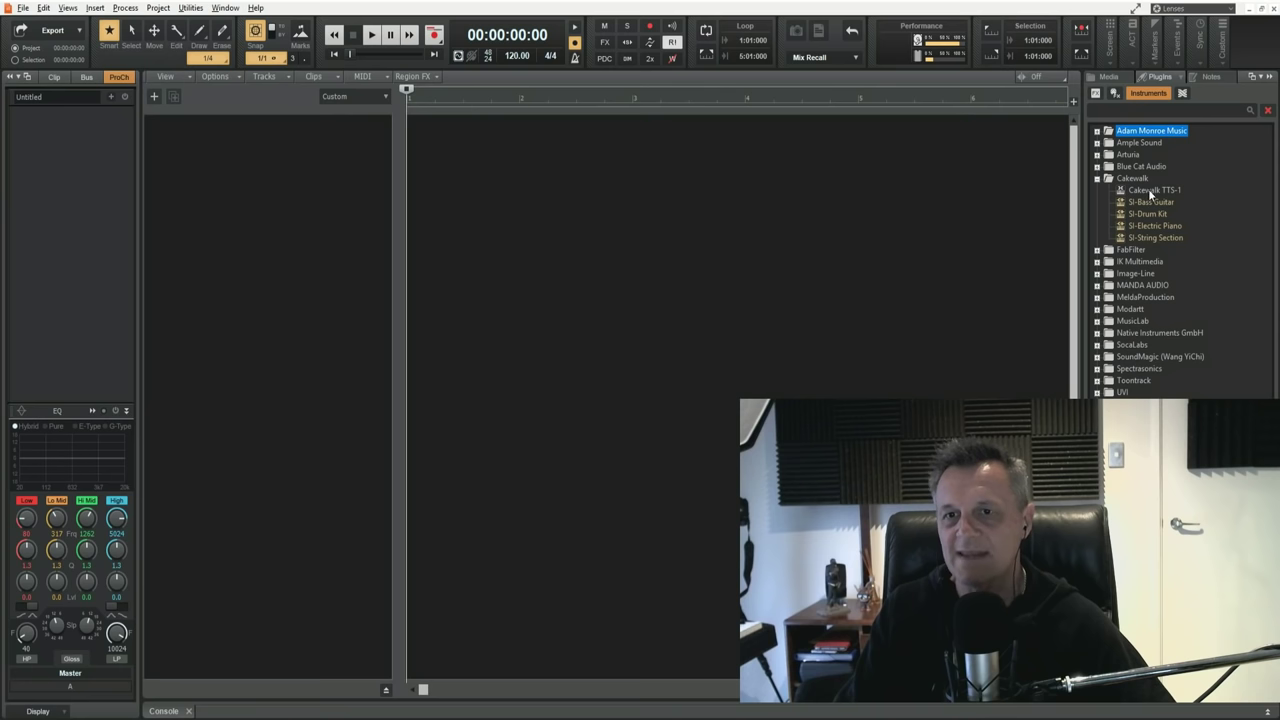
Add Cakewalk TTS-1 from the Plugins browser as a simple instrument track
{"action": "left_click_drag", "start_coordinate": [1150, 193], "coordinate": [219, 166]}
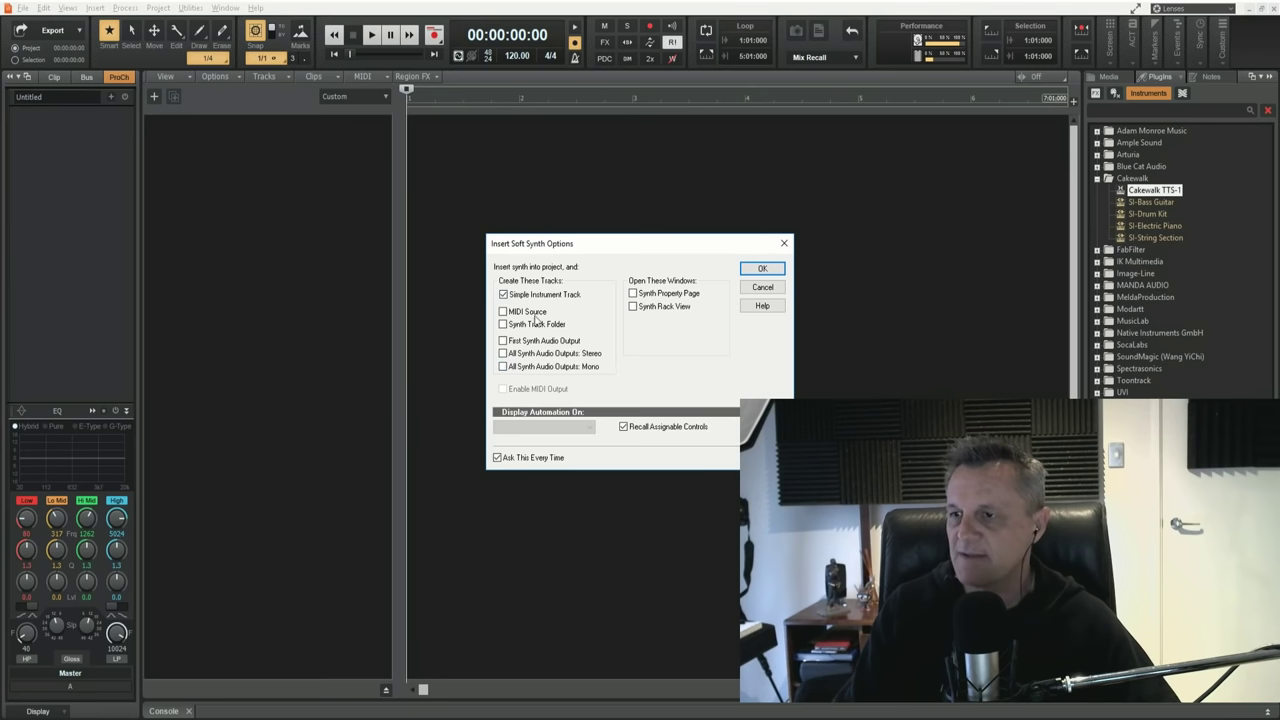
{"action": "left_click", "coordinate": [764, 269]}
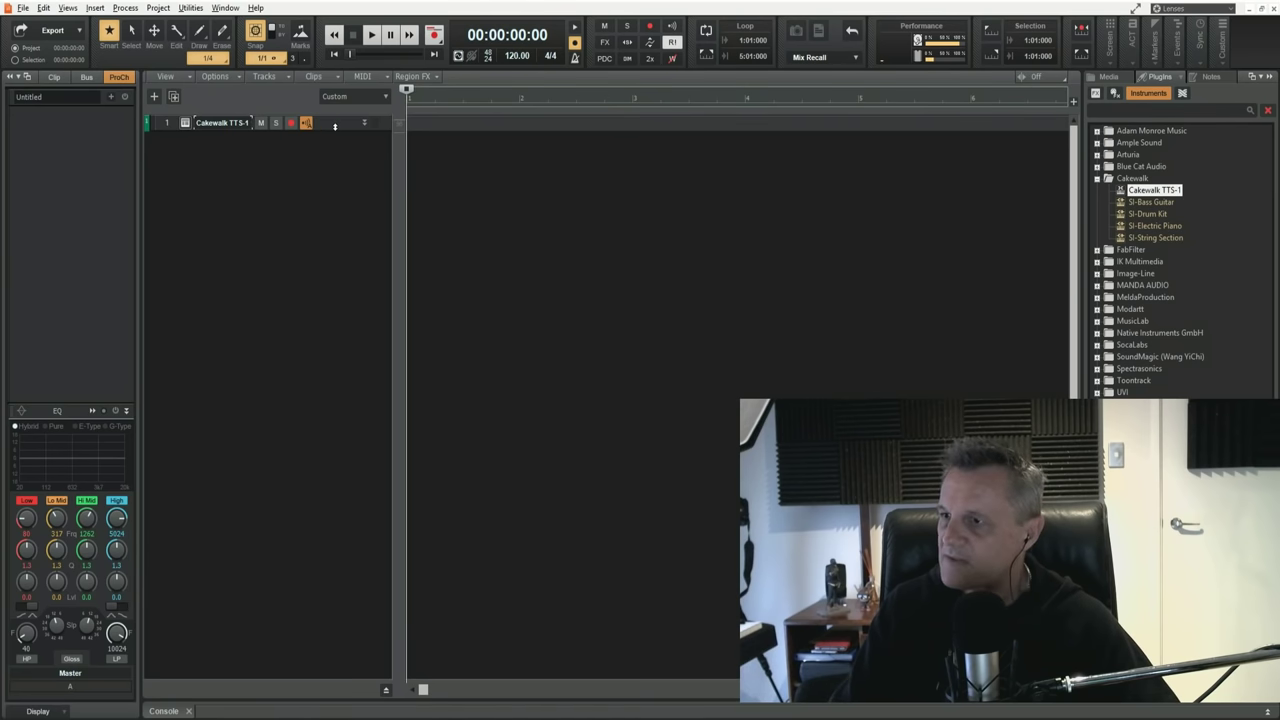
Make the TTS-1 track taller, then view and close the TTS-1 synth window
{"action": "left_click_drag", "start_coordinate": [335, 128], "coordinate": [346, 205]}
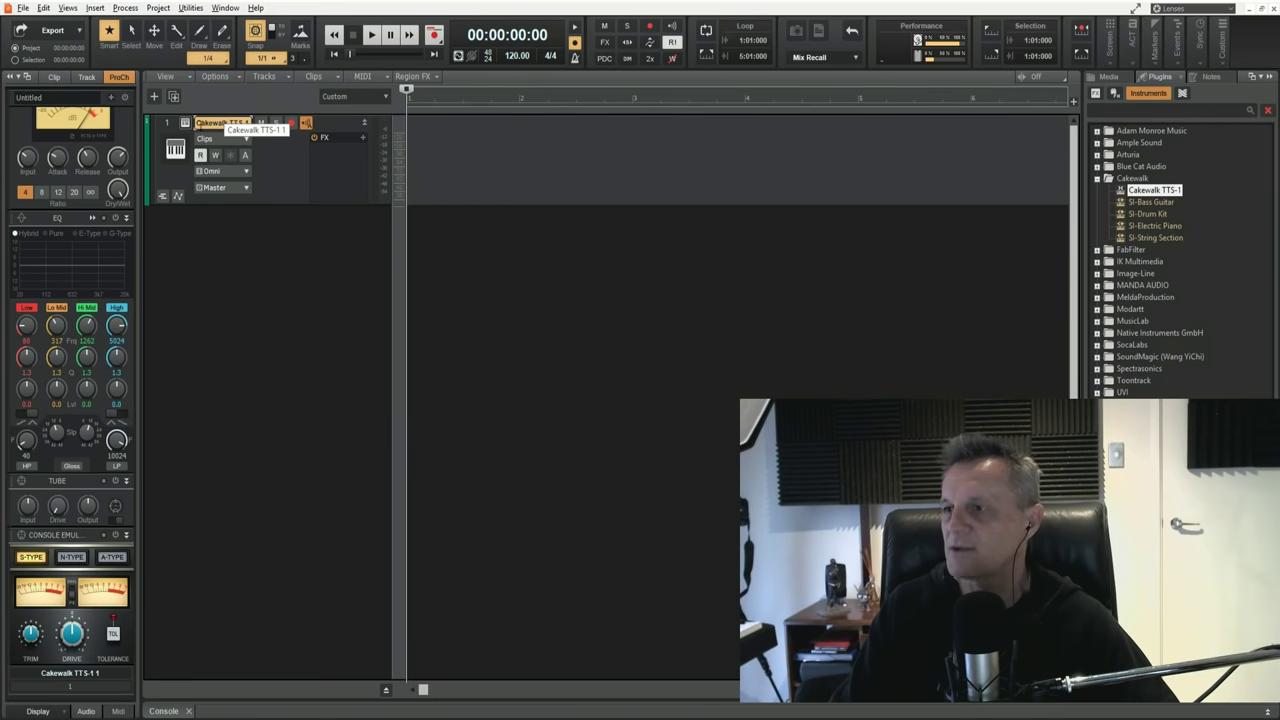
{"action": "left_click", "coordinate": [185, 124]}
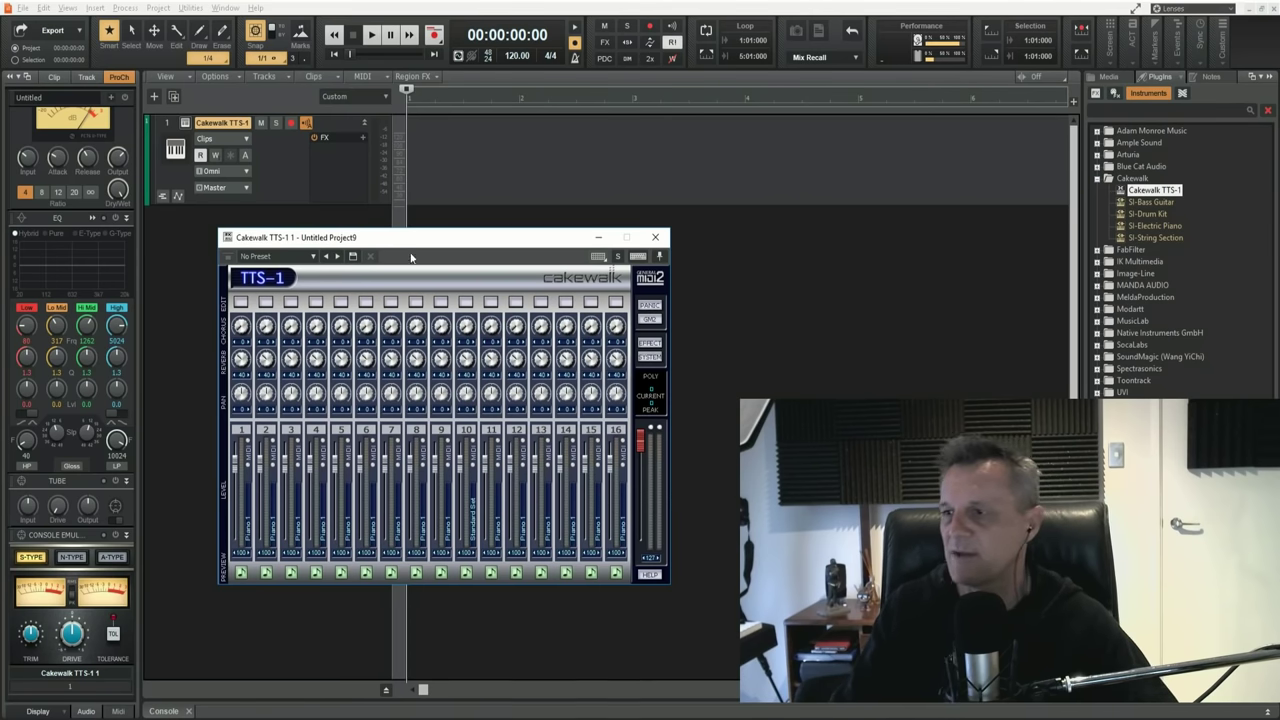
{"action": "left_click", "coordinate": [657, 237]}
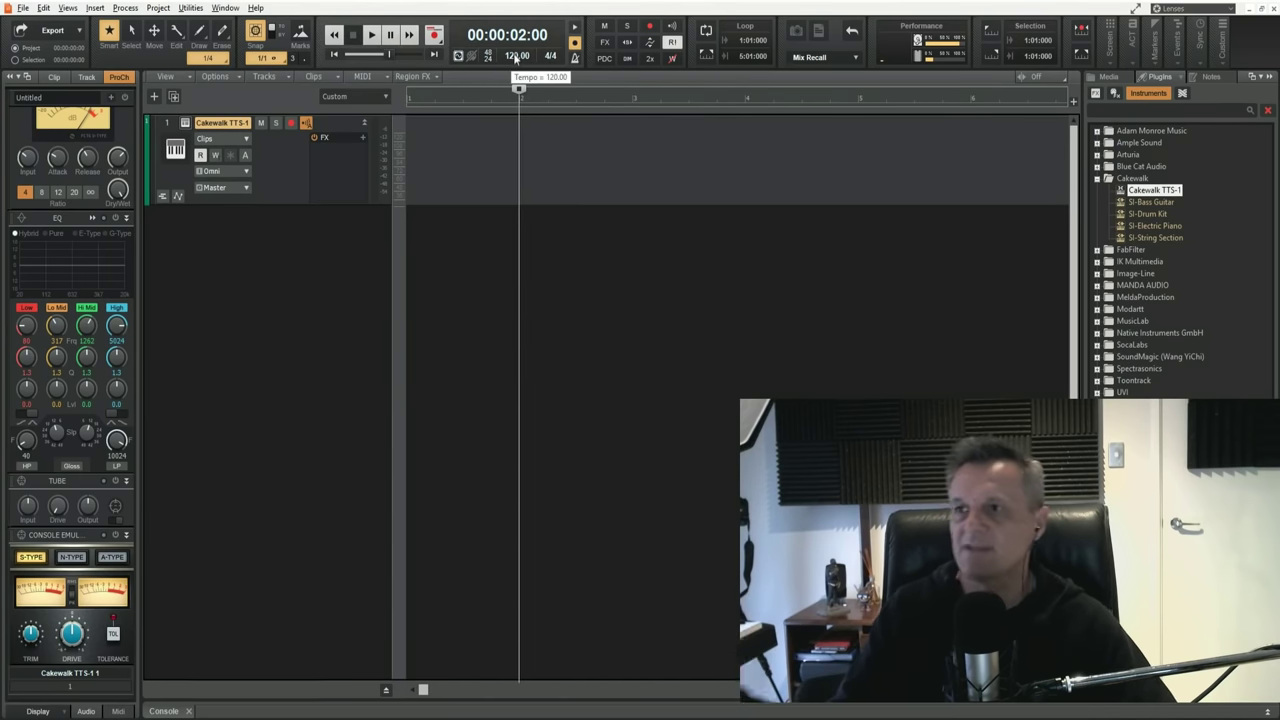
Set the project tempo to 90 and return the Now time to 1:01:000
{"action": "double_click", "coordinate": [516, 56]}
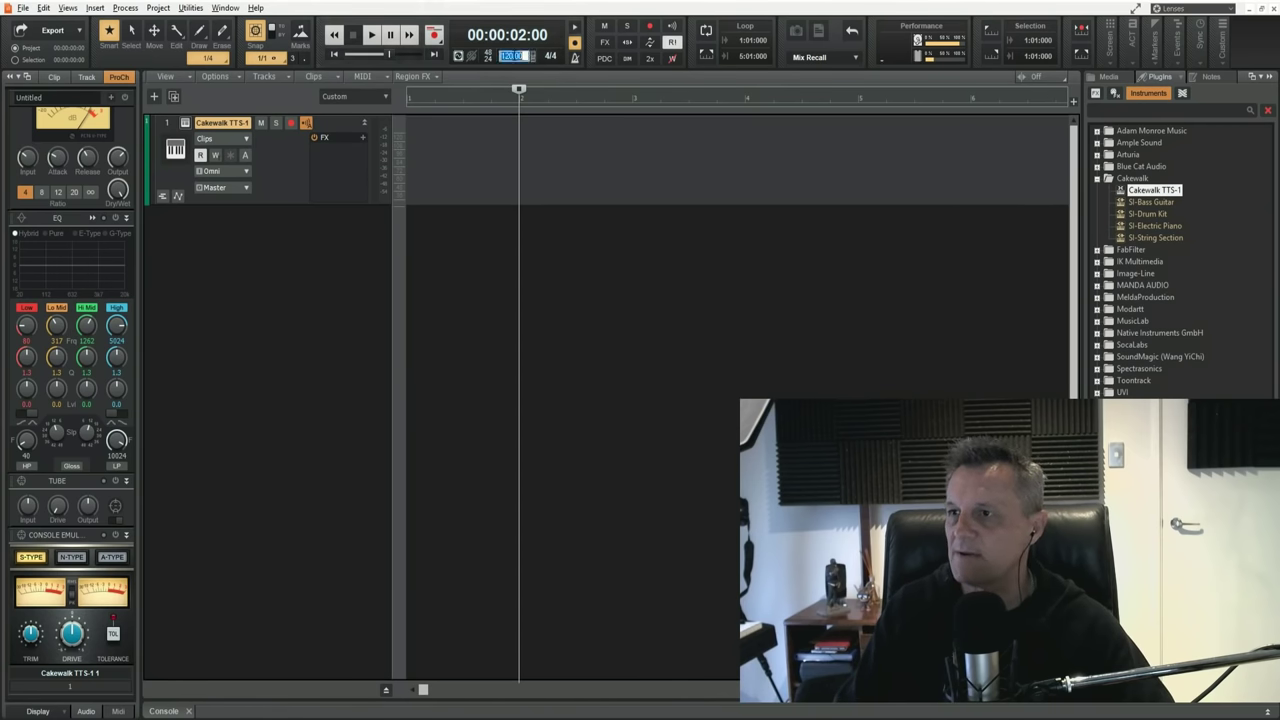
{"action": "type", "text": "90"}
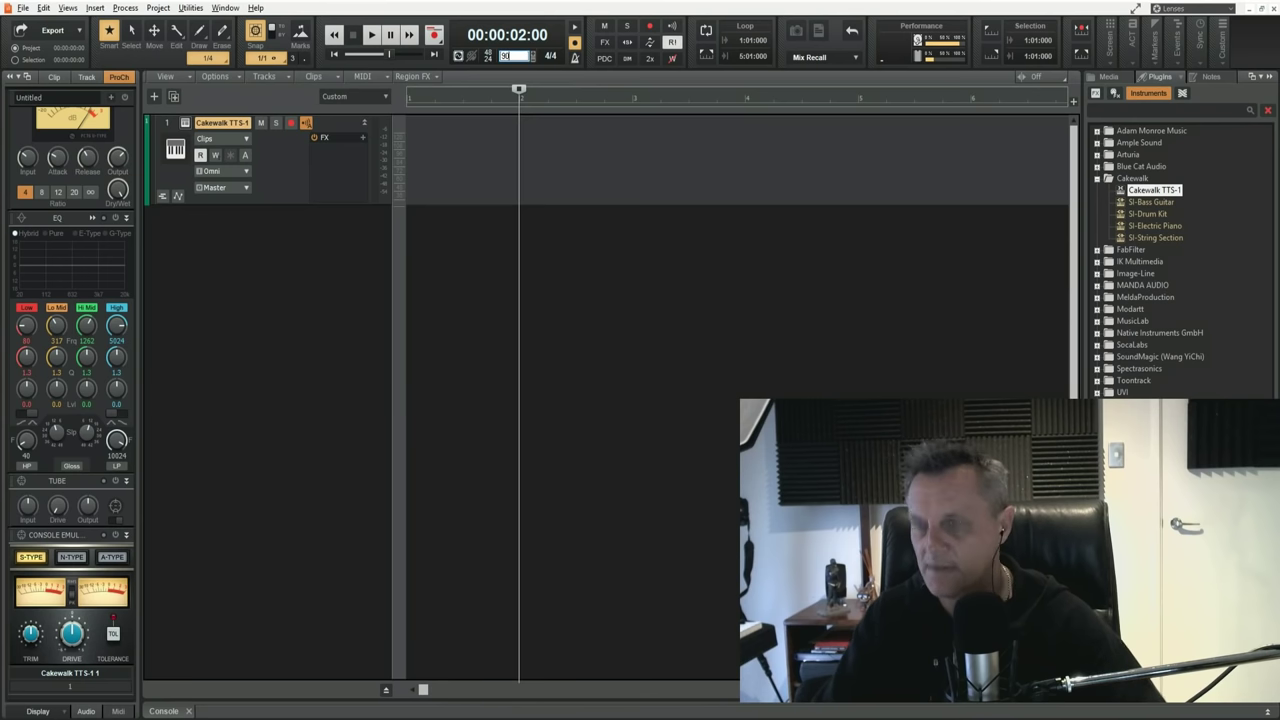
{"action": "key", "text": "Return"}
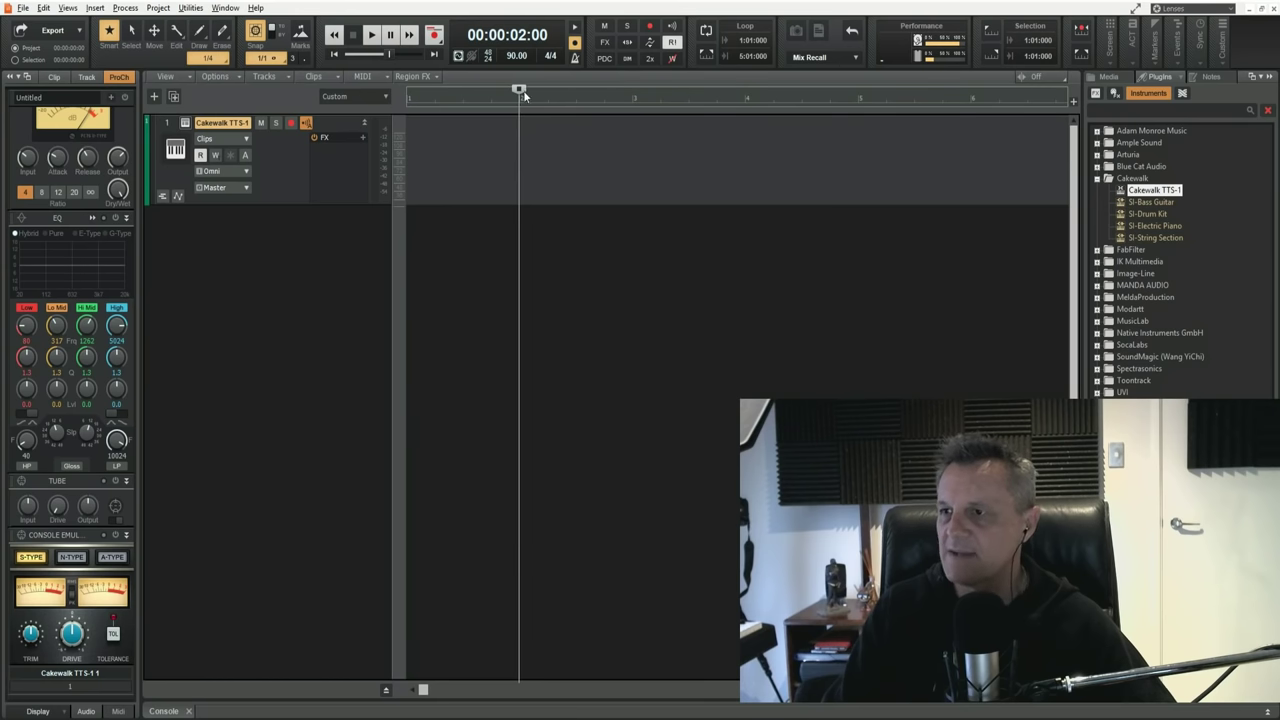
{"action": "left_click_drag", "start_coordinate": [523, 90], "coordinate": [396, 96]}
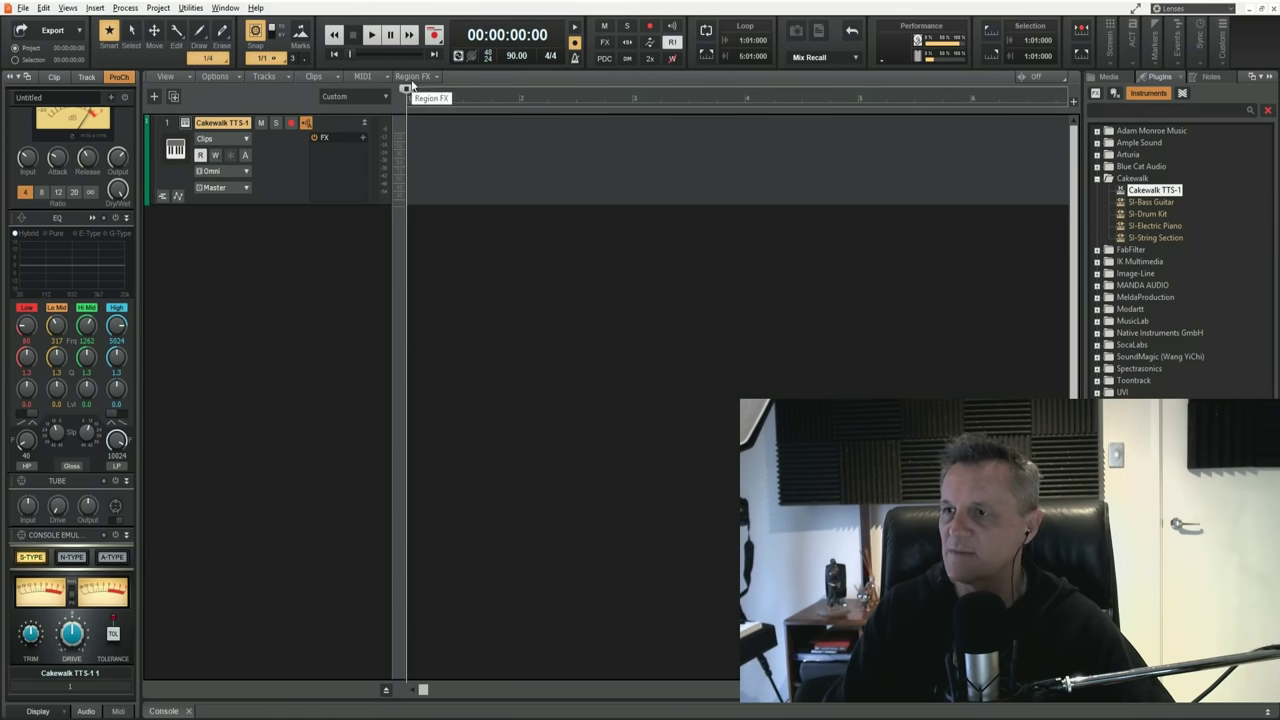
Insert a tempo change of 71 by tapping it out in the Tempo dialog
{"action": "left_click", "coordinate": [158, 9]}
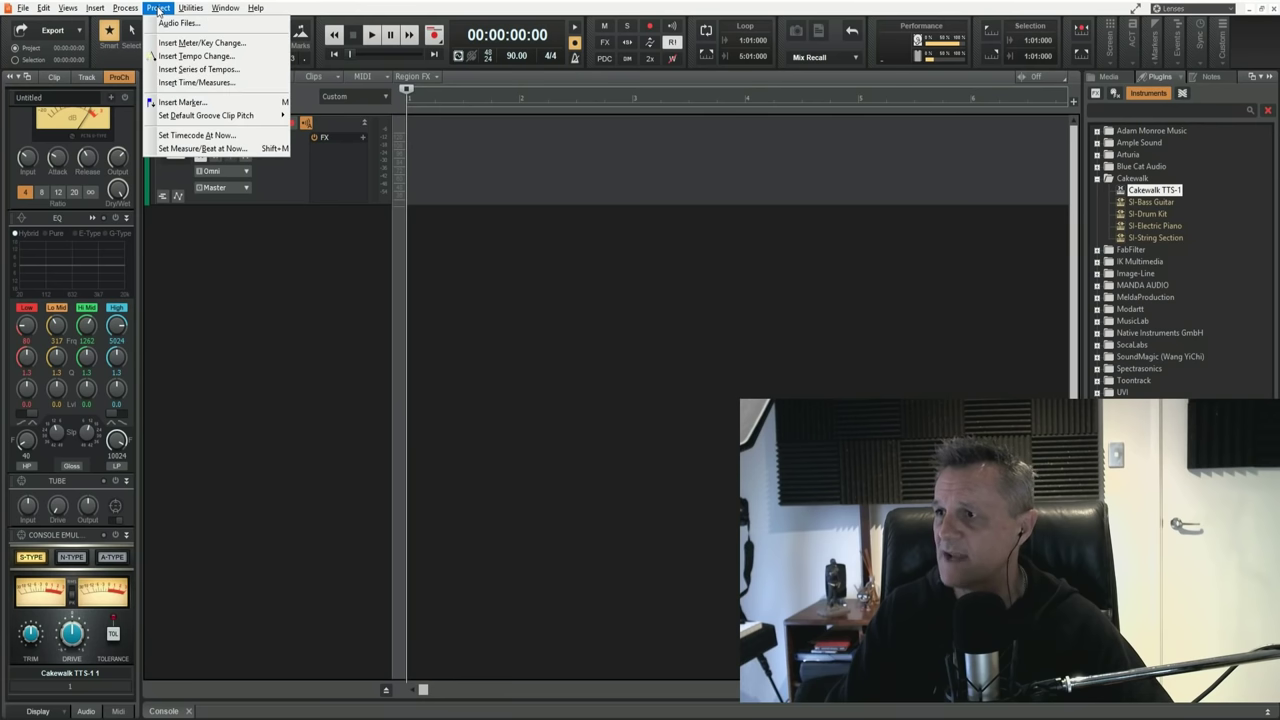
{"action": "left_click", "coordinate": [180, 57]}
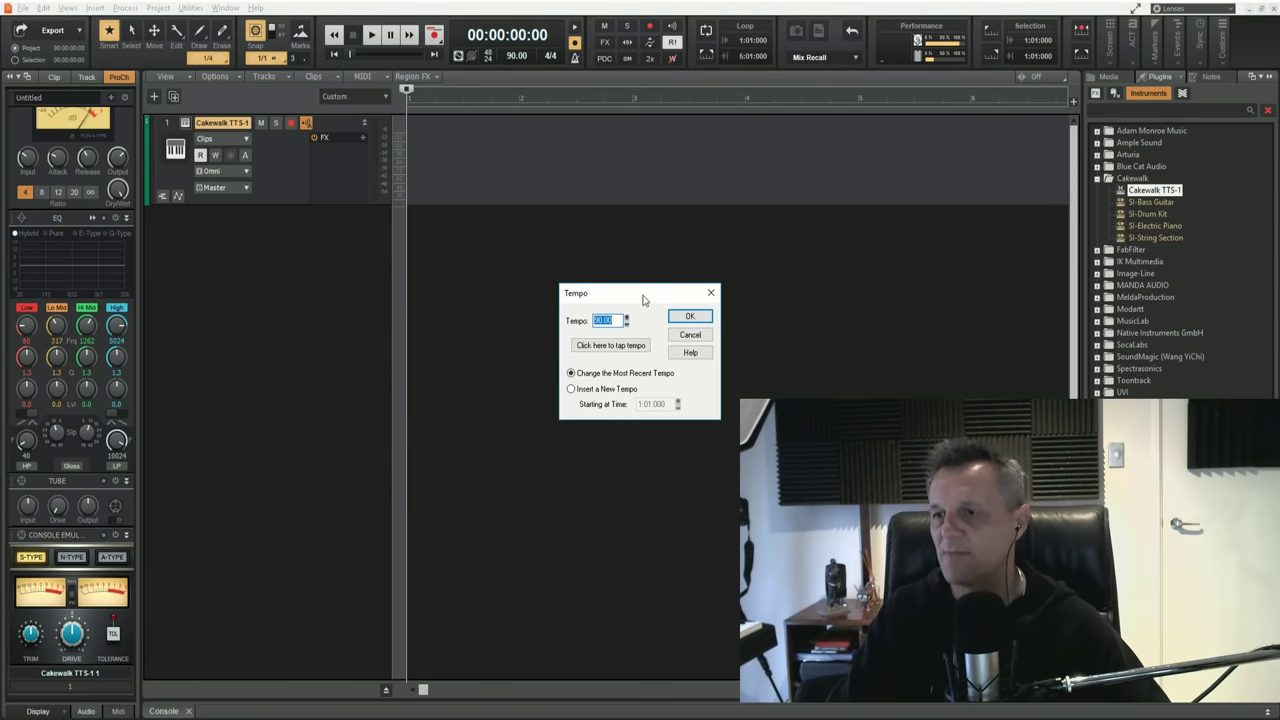
{"action": "left_click", "coordinate": [631, 348]}
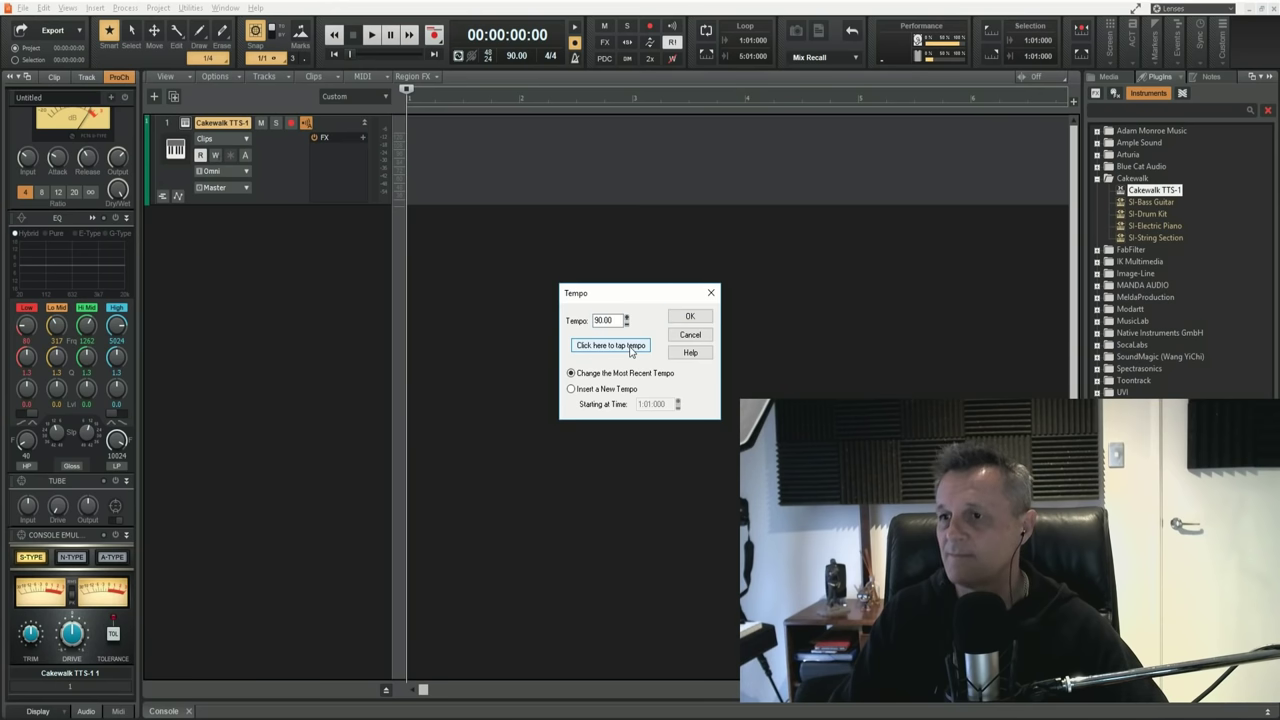
{"action": "left_click", "coordinate": [631, 349]}
{"action": "left_click", "coordinate": [631, 349]}
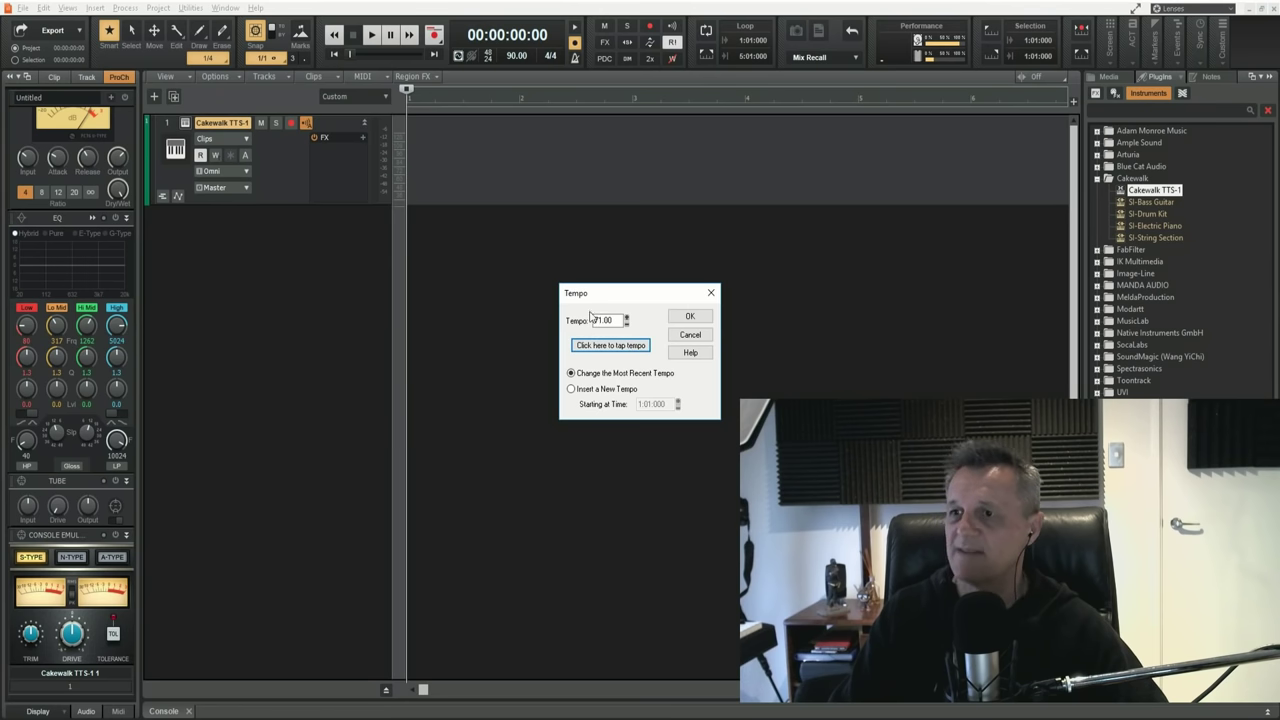
{"action": "left_click", "coordinate": [686, 318]}
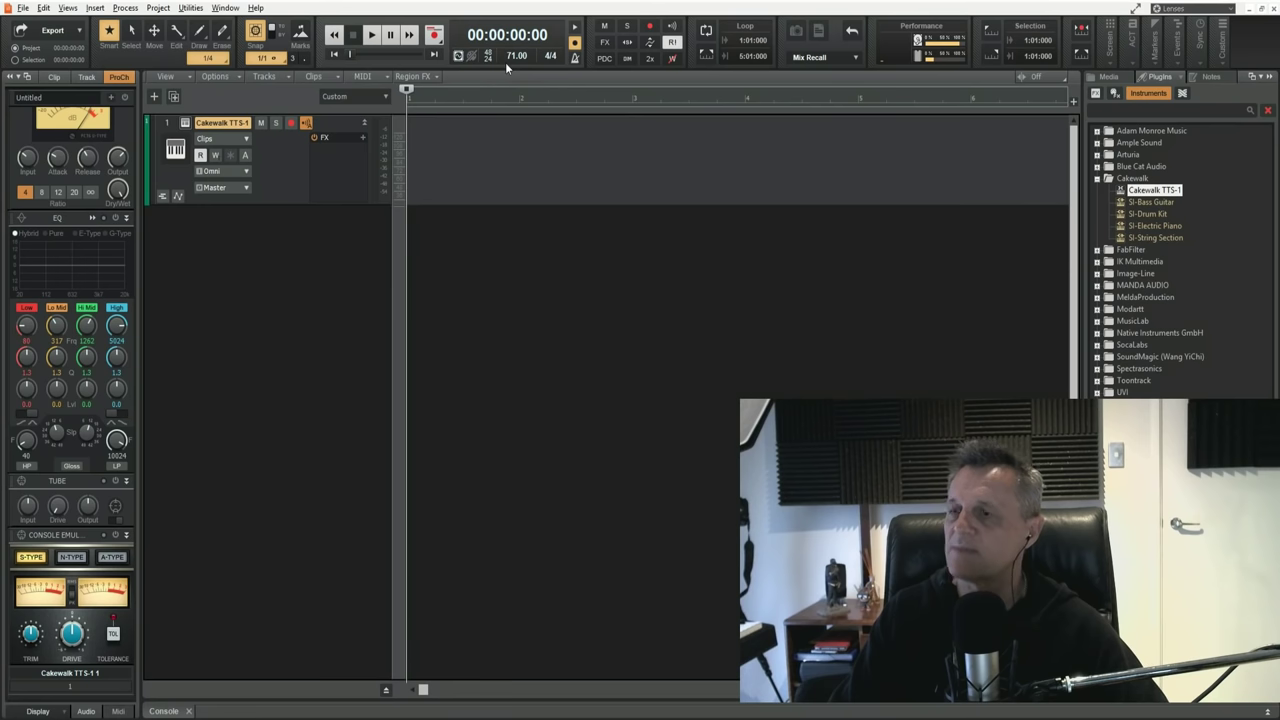
{"action": "left_click", "coordinate": [374, 34]}
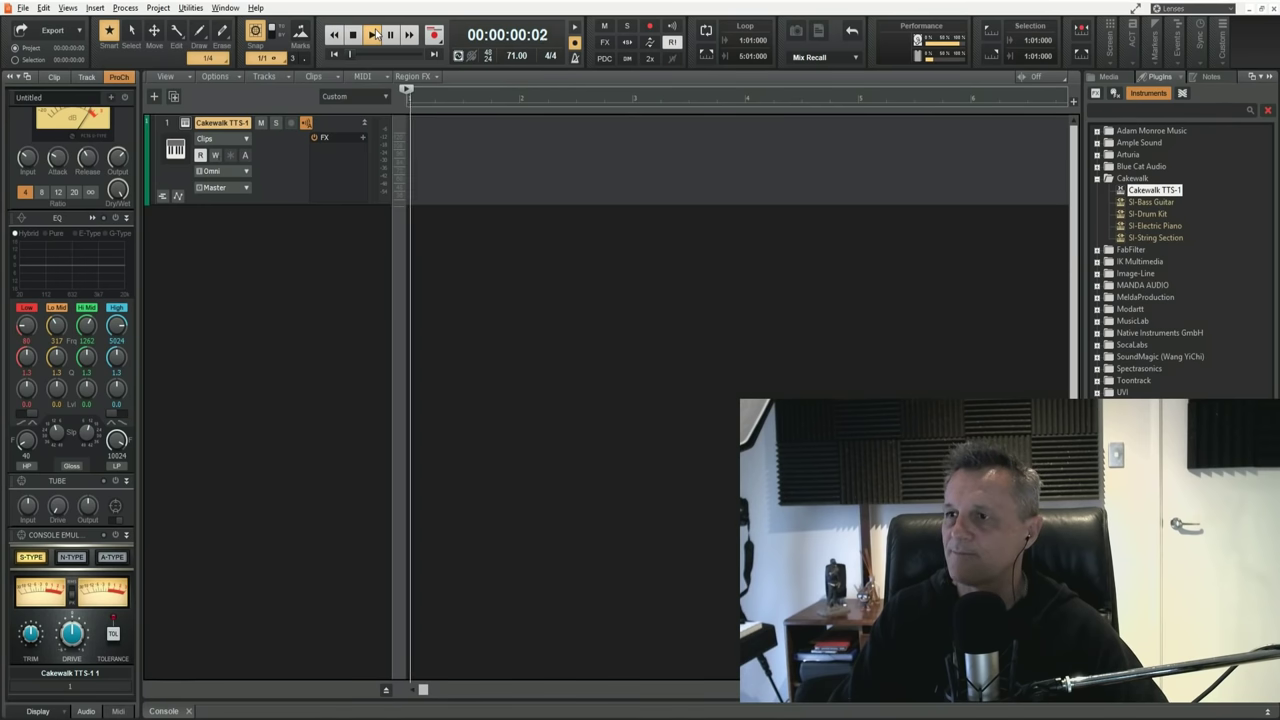
{"action": "left_click", "coordinate": [353, 35]}
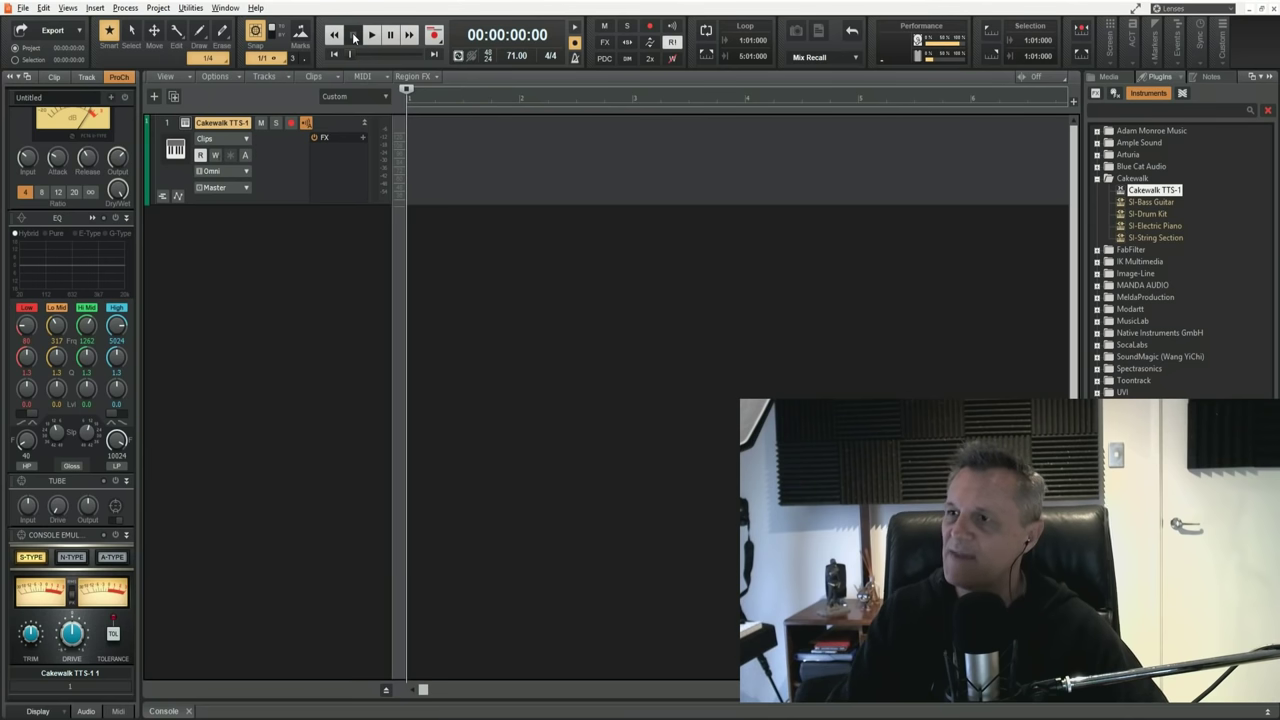
{"action": "left_click", "coordinate": [575, 60]}
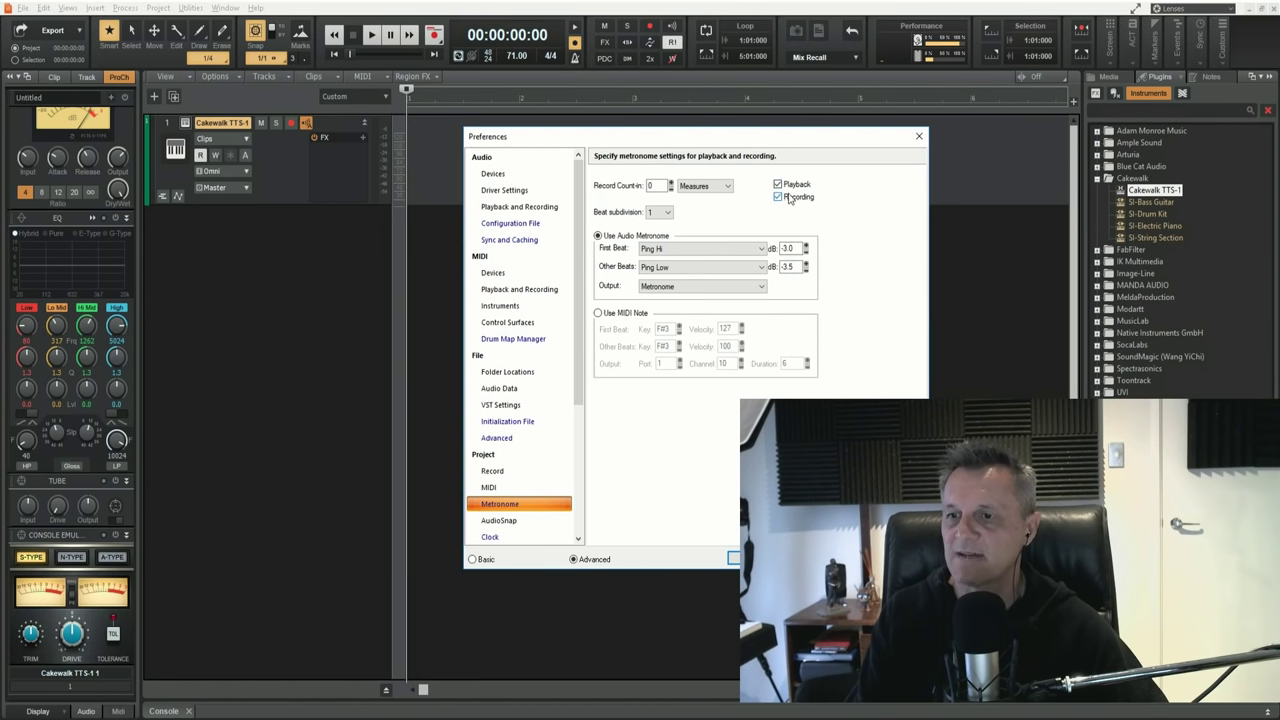
{"action": "left_click", "coordinate": [733, 557]}
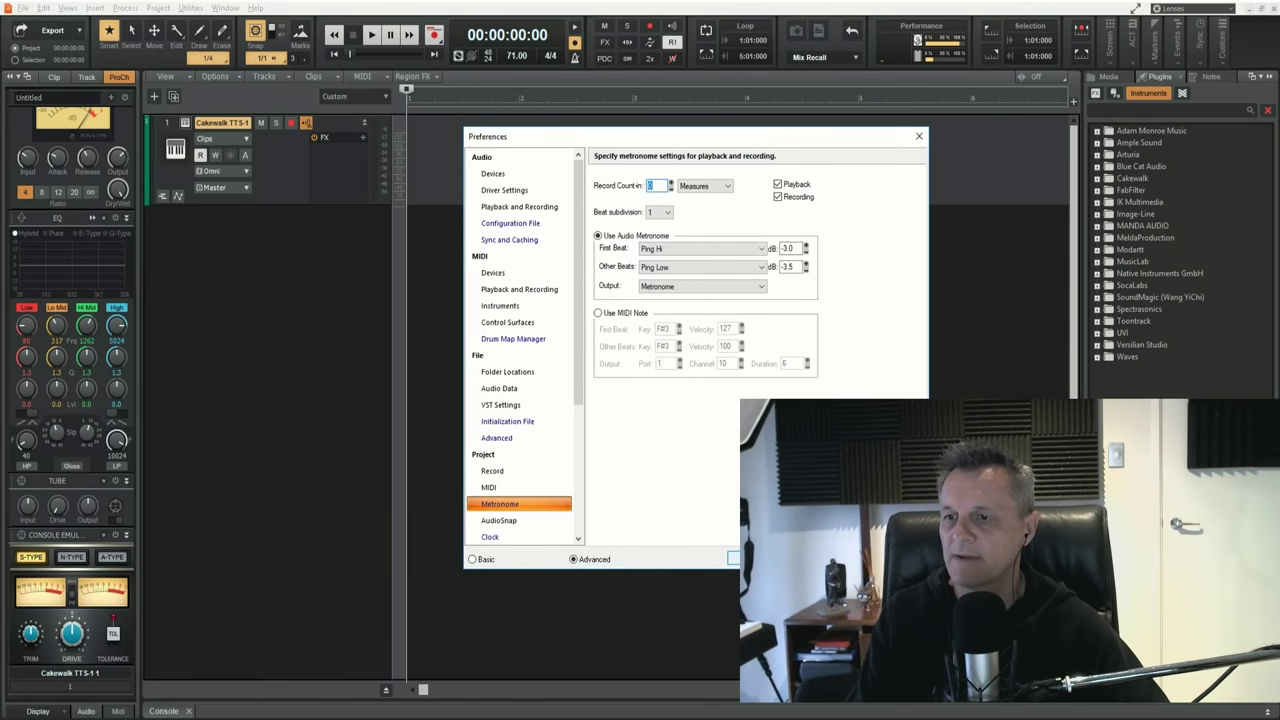
{"action": "left_click", "coordinate": [733, 557]}
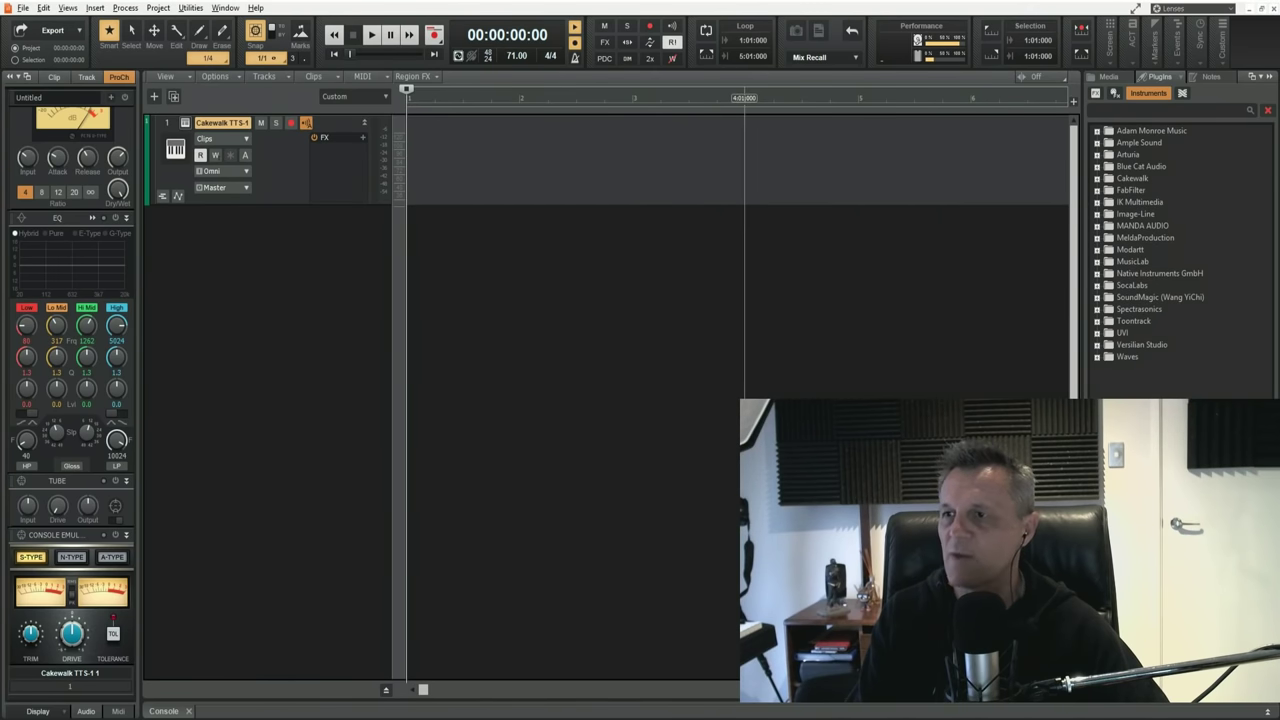
{"action": "left_click", "coordinate": [371, 36]}
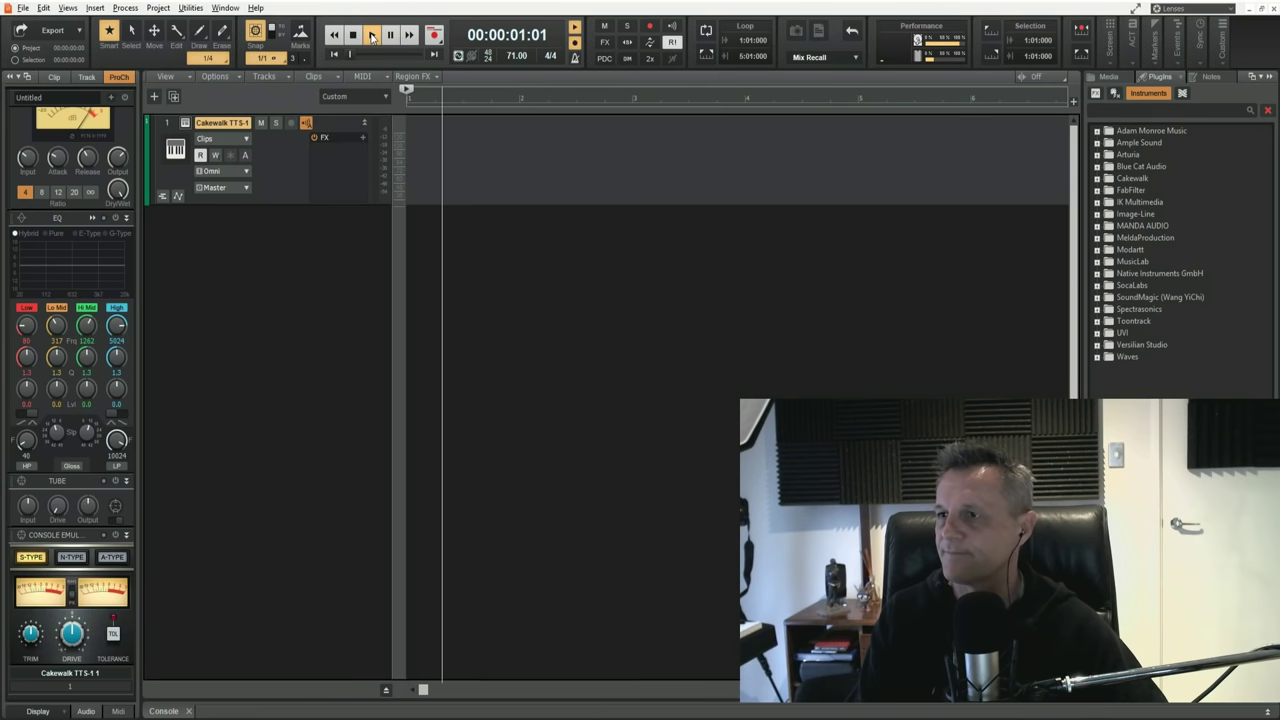
{"action": "left_click", "coordinate": [352, 35]}
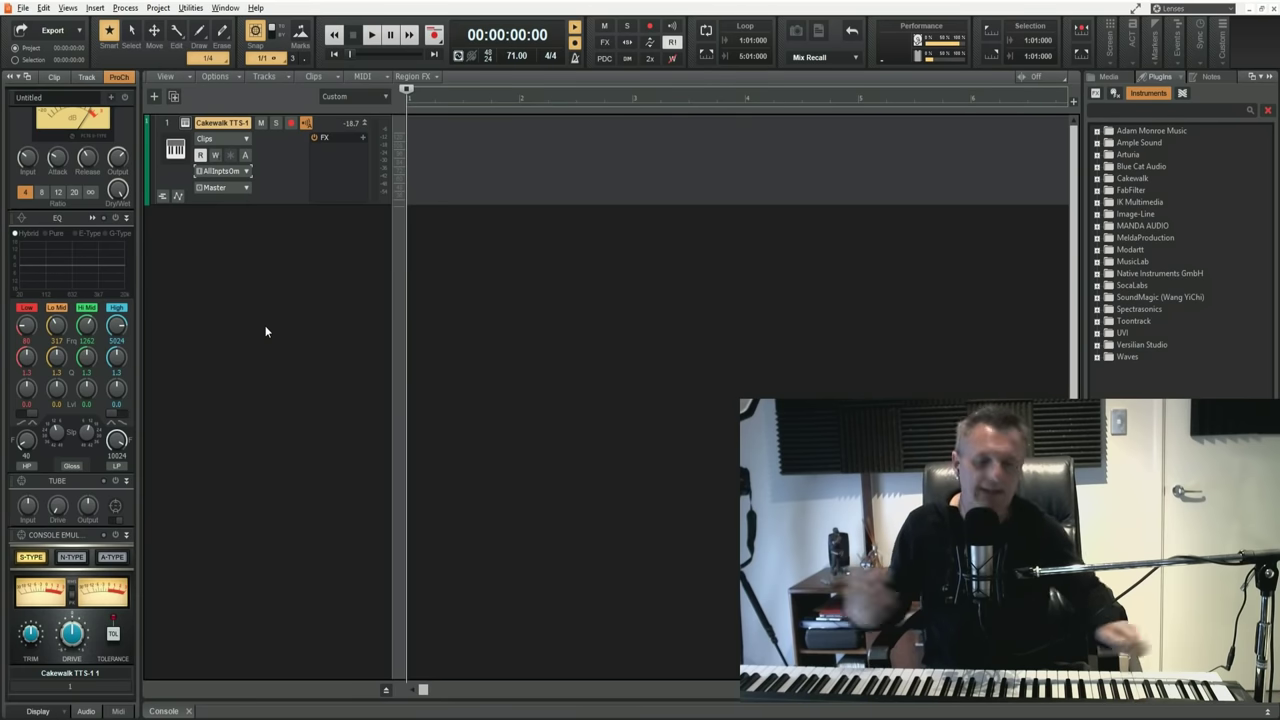
Show the MIDI input choices for the TTS-1 track
{"action": "left_click", "coordinate": [248, 174]}
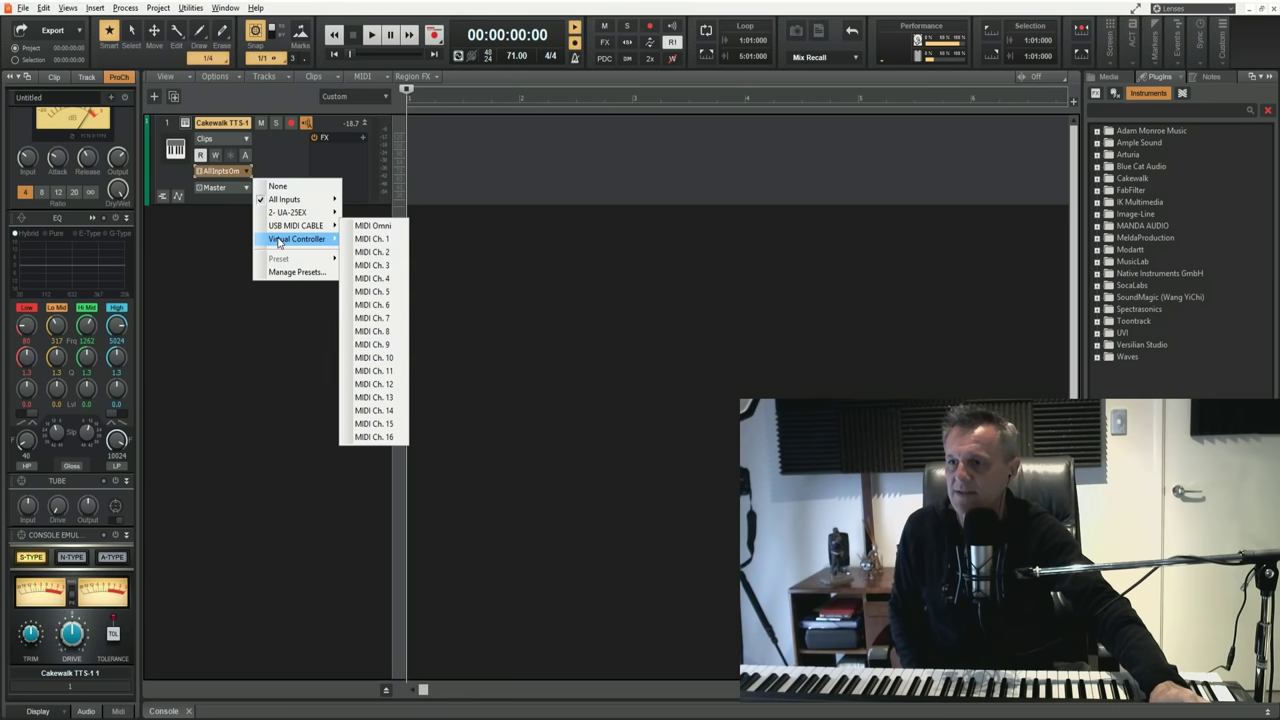
Set the TTS-1 track input to Virtual Controller on MIDI Omni
{"action": "mouse_move", "coordinate": [311, 249]}
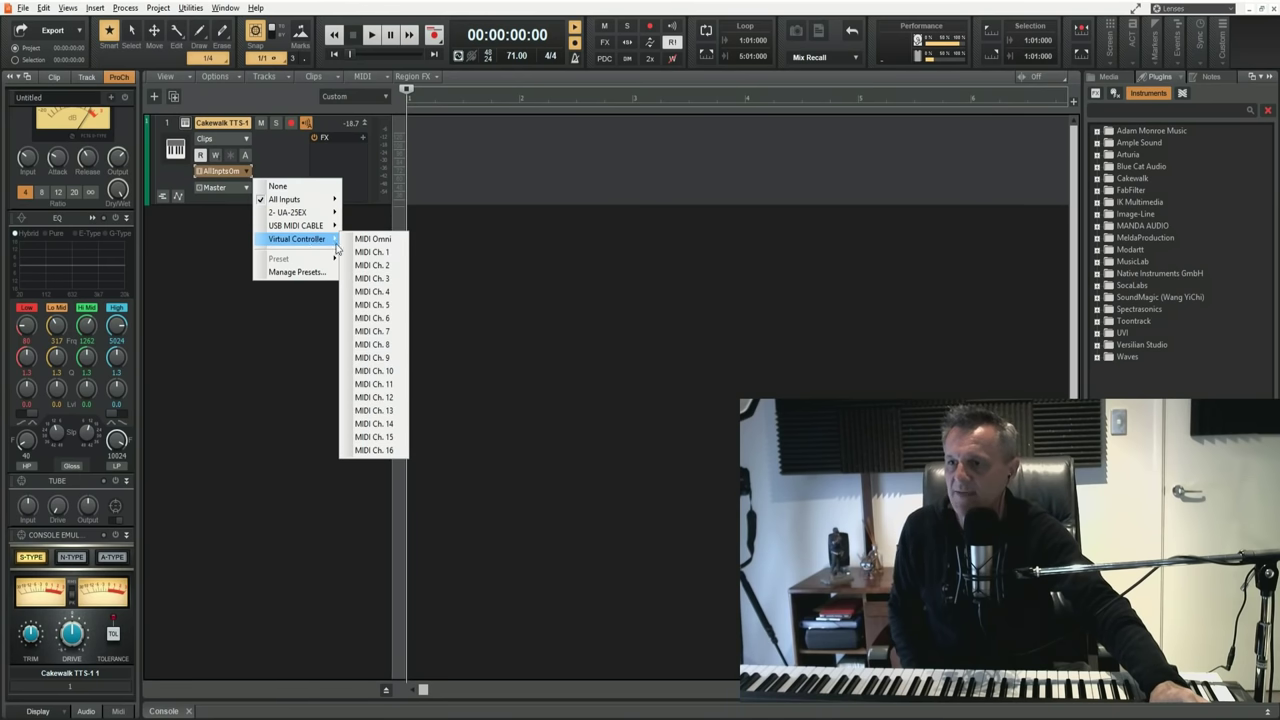
{"action": "left_click", "coordinate": [382, 241]}
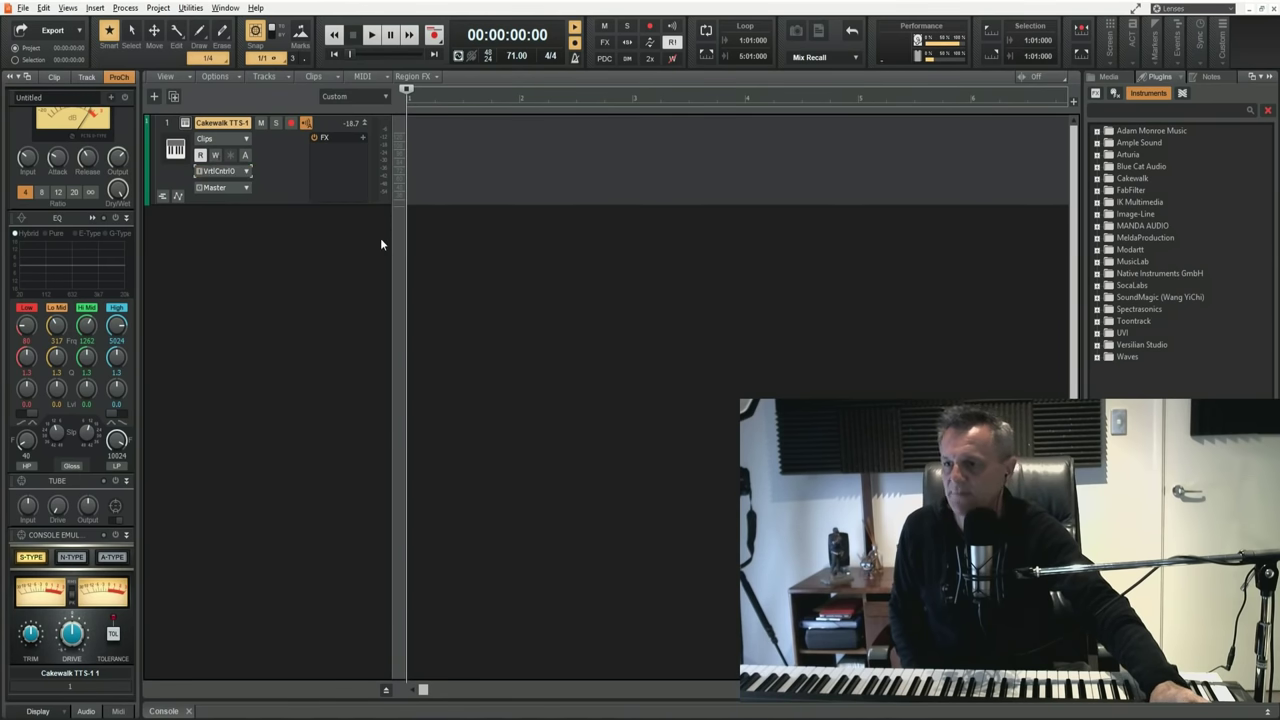
{"action": "left_click", "coordinate": [68, 8]}
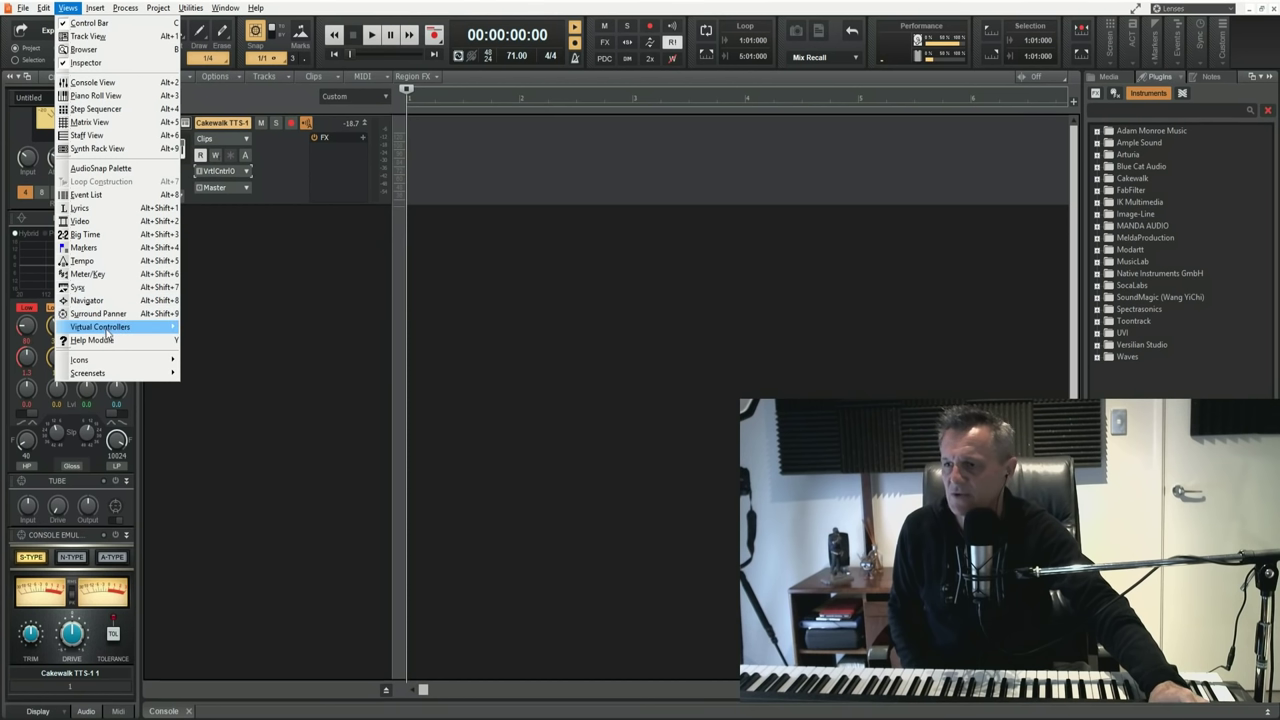
{"action": "mouse_move", "coordinate": [107, 334]}
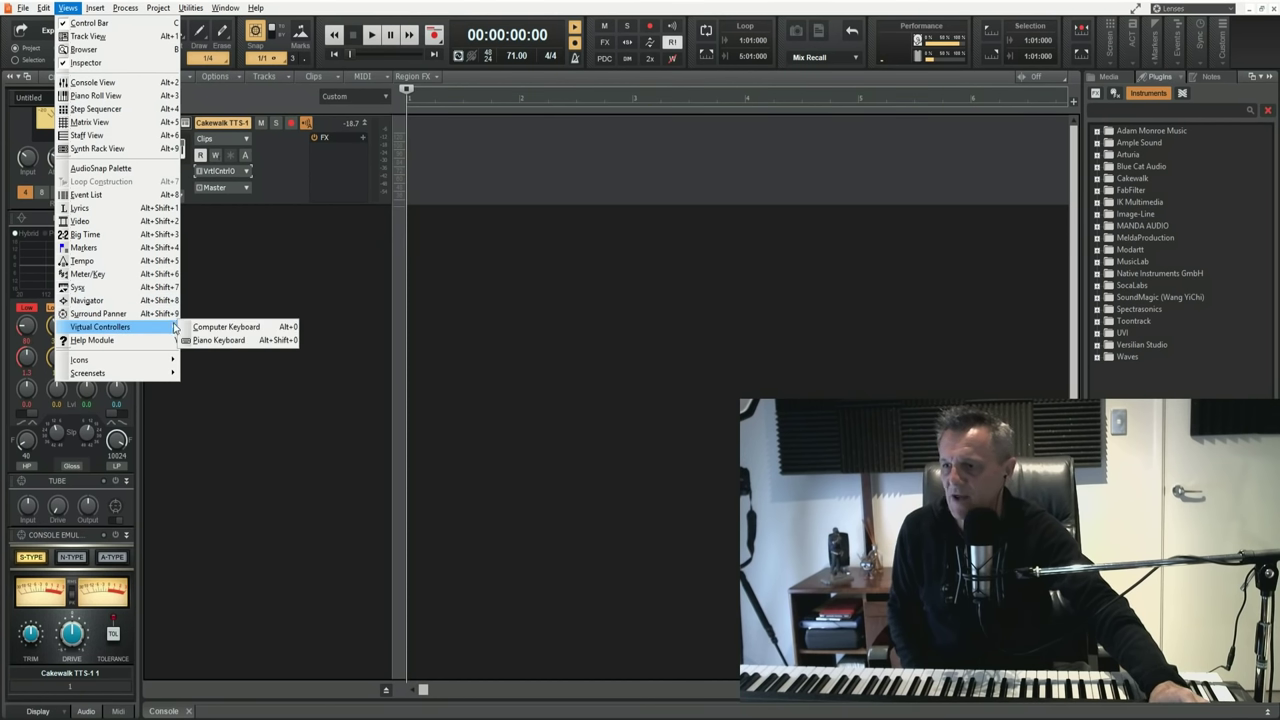
{"action": "left_click", "coordinate": [236, 330]}
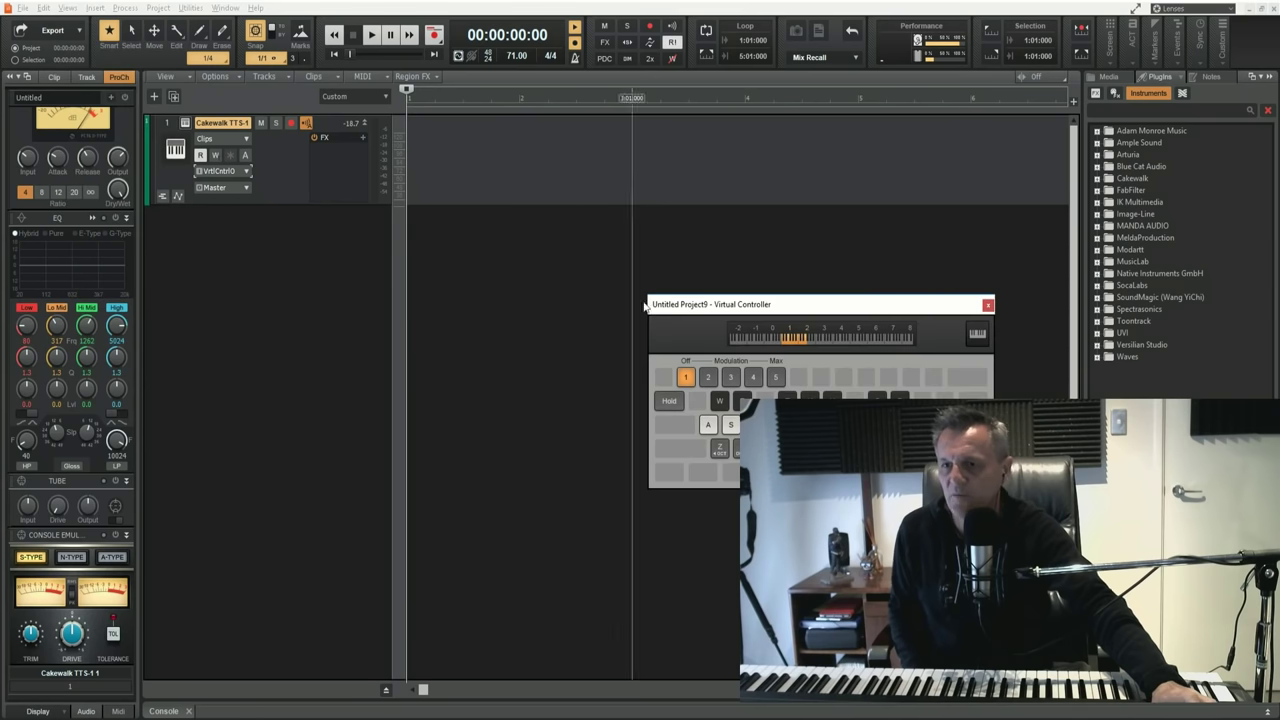
{"action": "left_click_drag", "start_coordinate": [801, 311], "coordinate": [766, 297]}
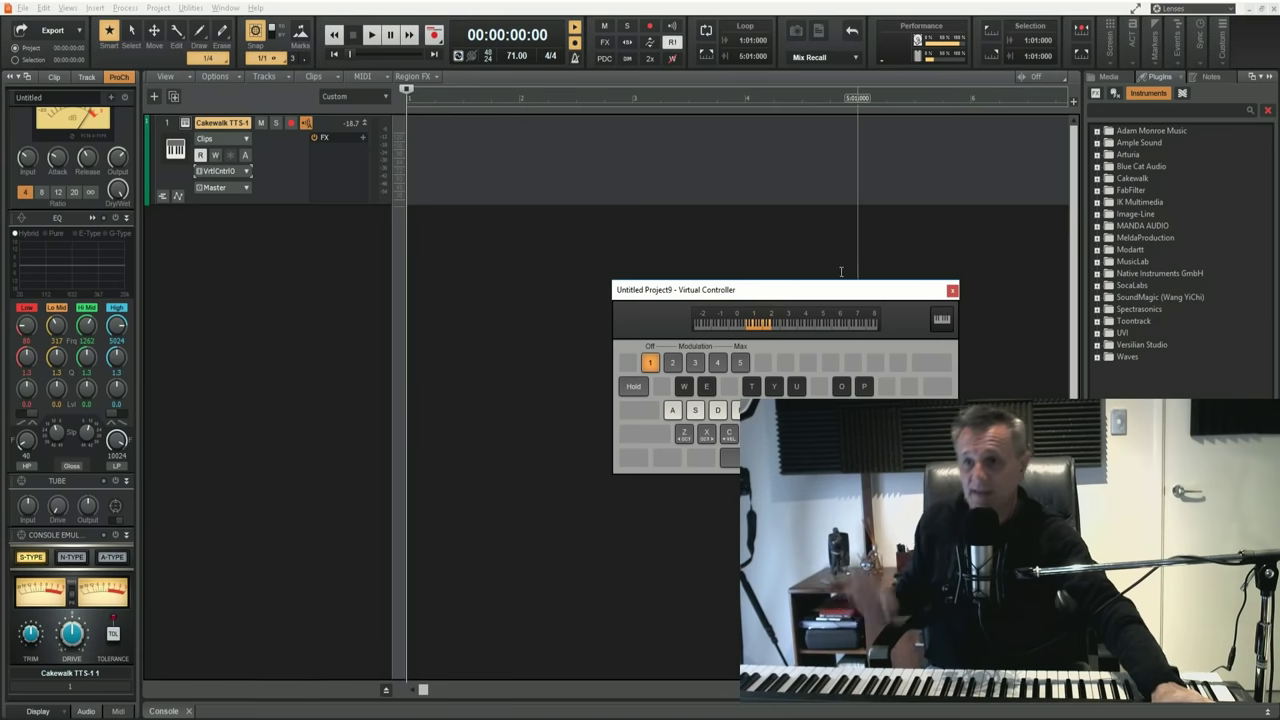
{"action": "left_click", "coordinate": [953, 290]}
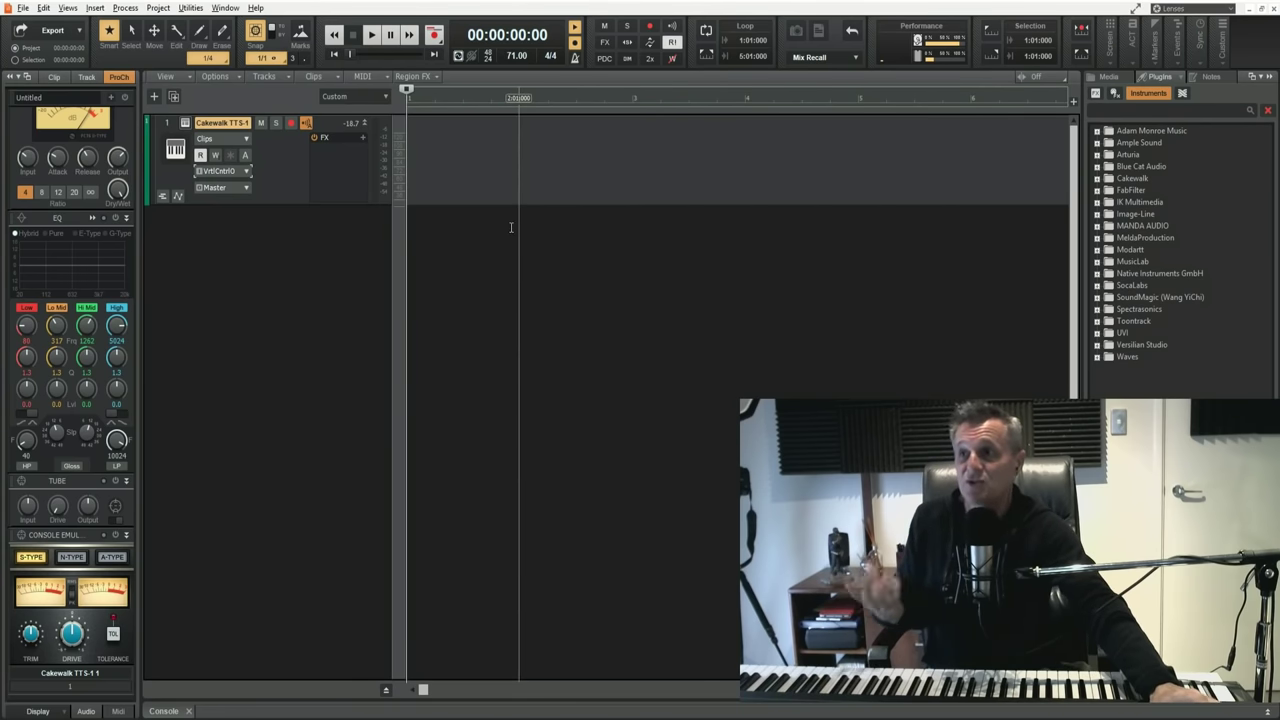
{"action": "left_click", "coordinate": [43, 7]}
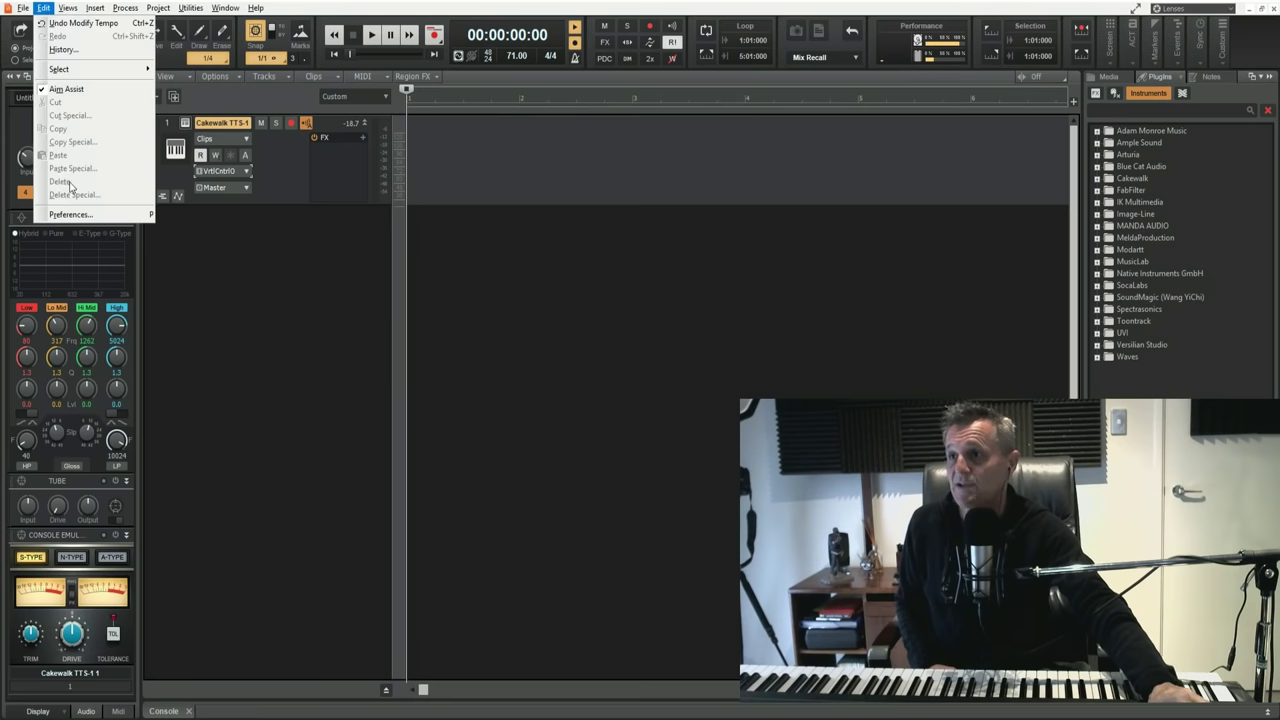
{"action": "left_click", "coordinate": [71, 214]}
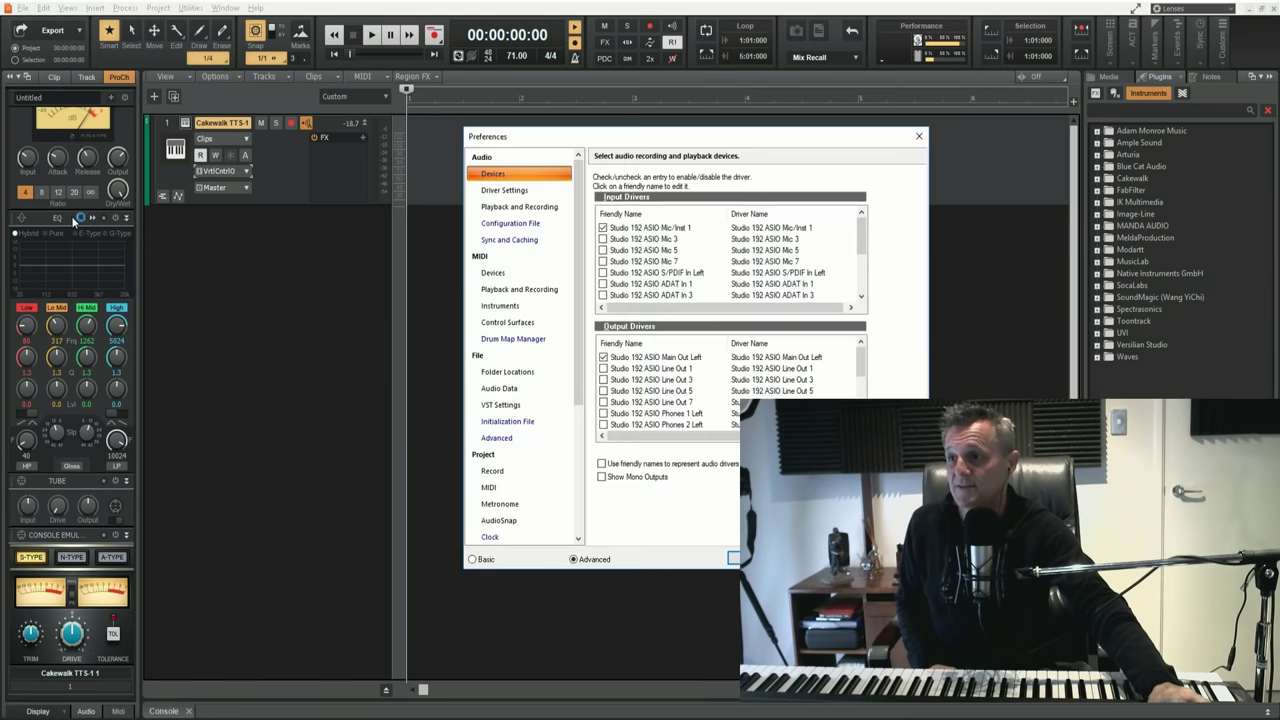
{"action": "left_click", "coordinate": [491, 275]}
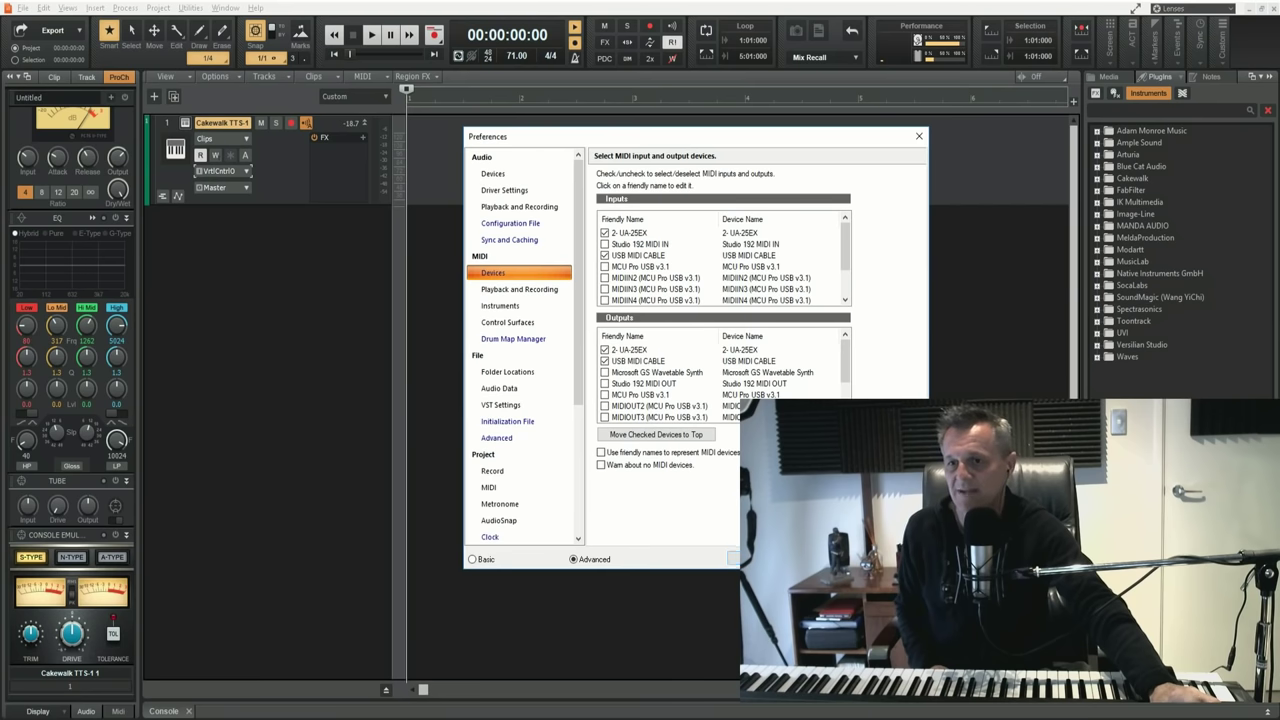
{"action": "key", "text": "Escape"}
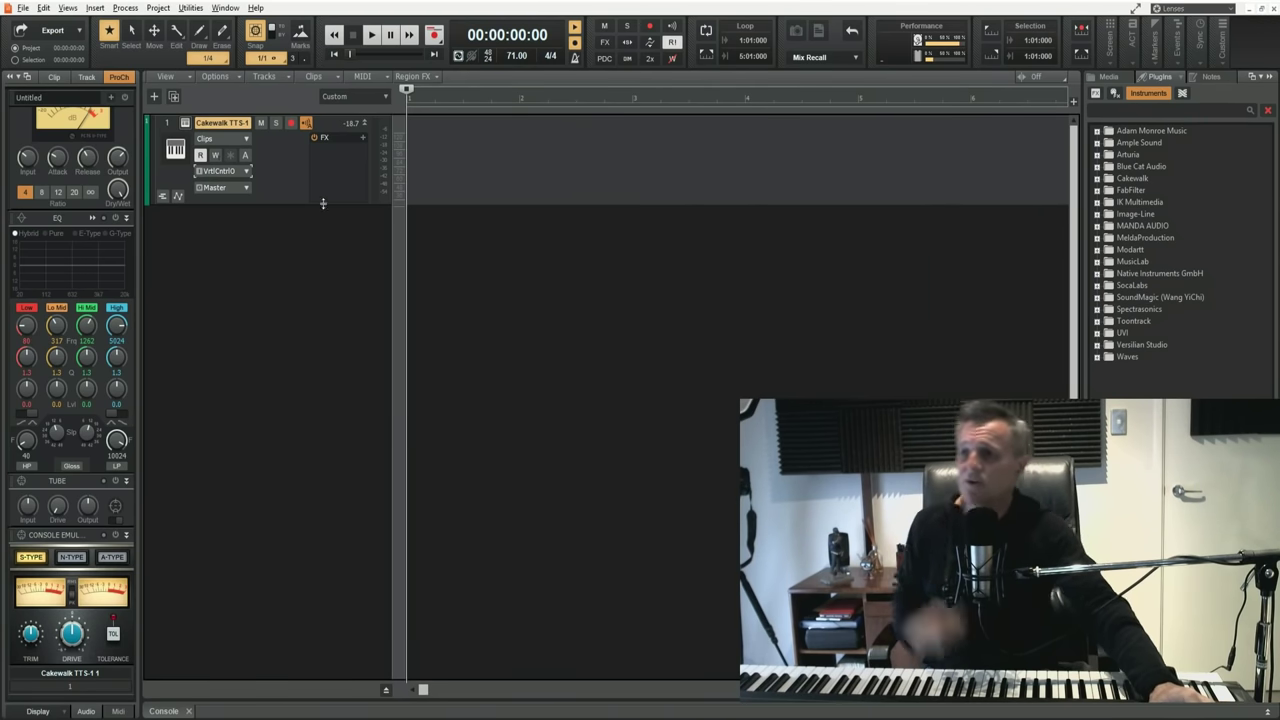
Set the TTS-1 track's MIDI input to 2- UA-25EX > MIDI Omni
{"action": "left_click", "coordinate": [247, 171]}
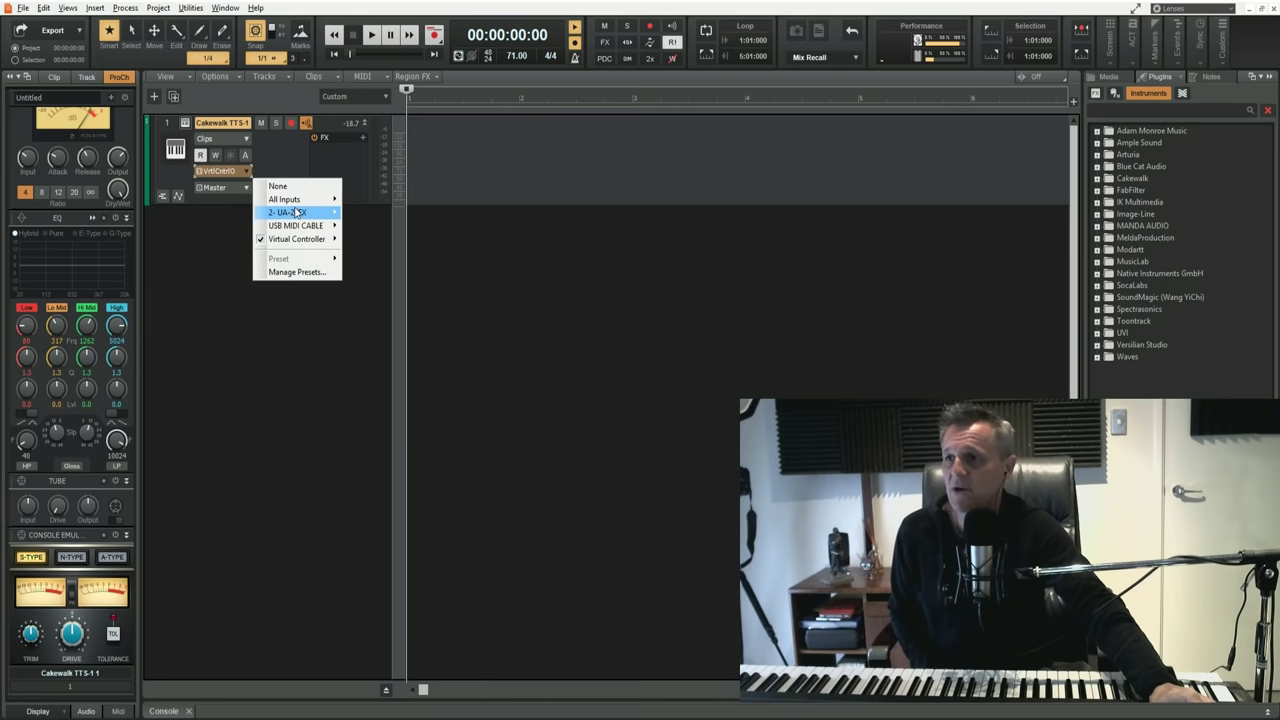
{"action": "mouse_move", "coordinate": [291, 216]}
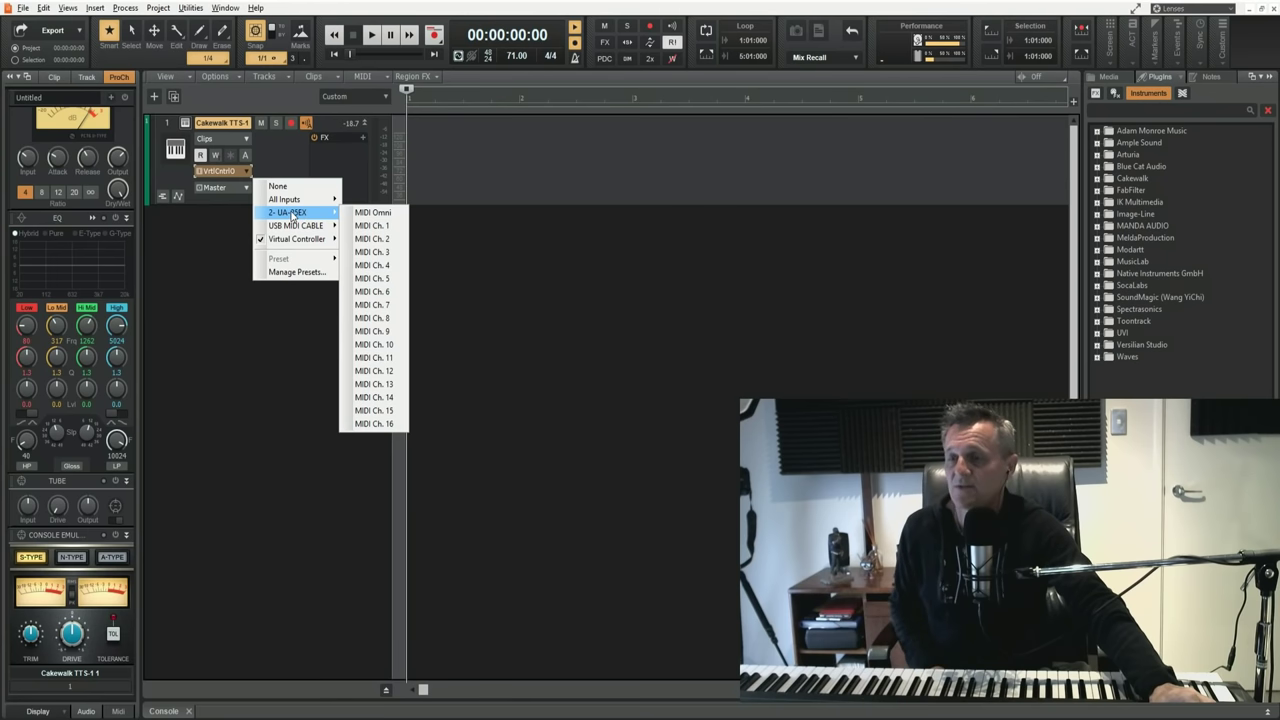
{"action": "left_click", "coordinate": [362, 213]}
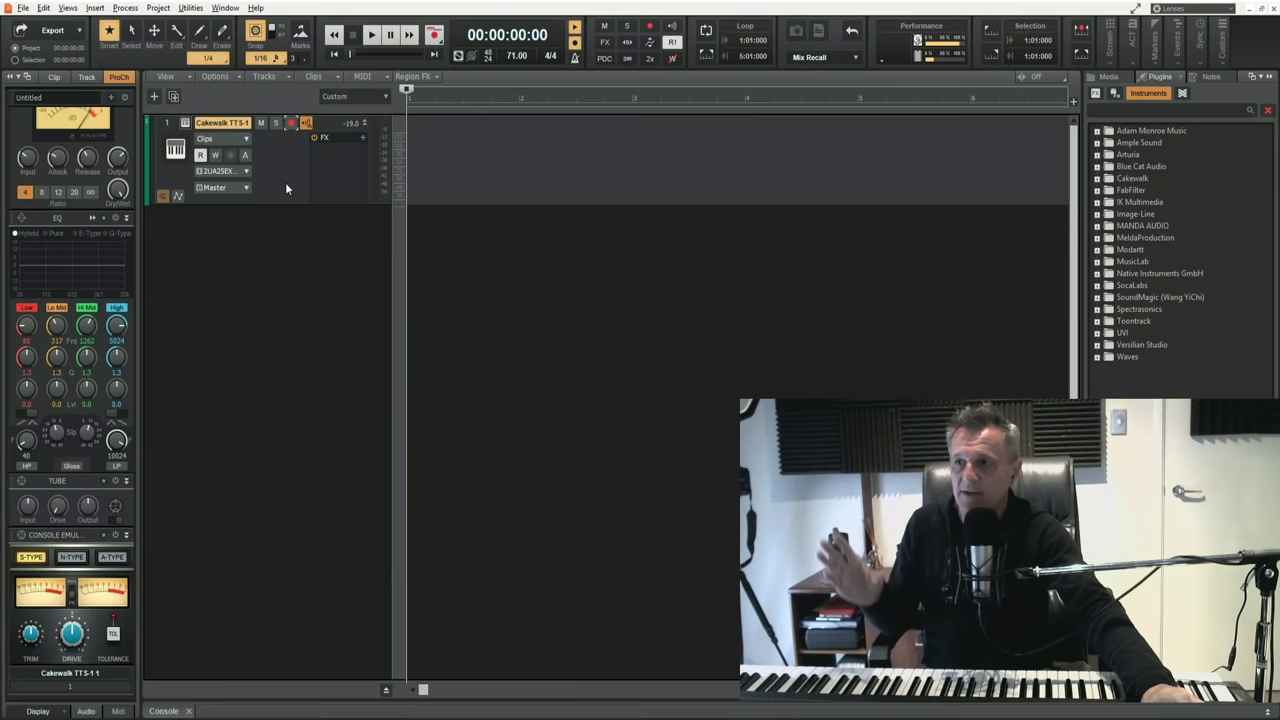
Arm the TTS-1 track and record a keyboard performance as clip Record 7
{"action": "left_click", "coordinate": [290, 123]}
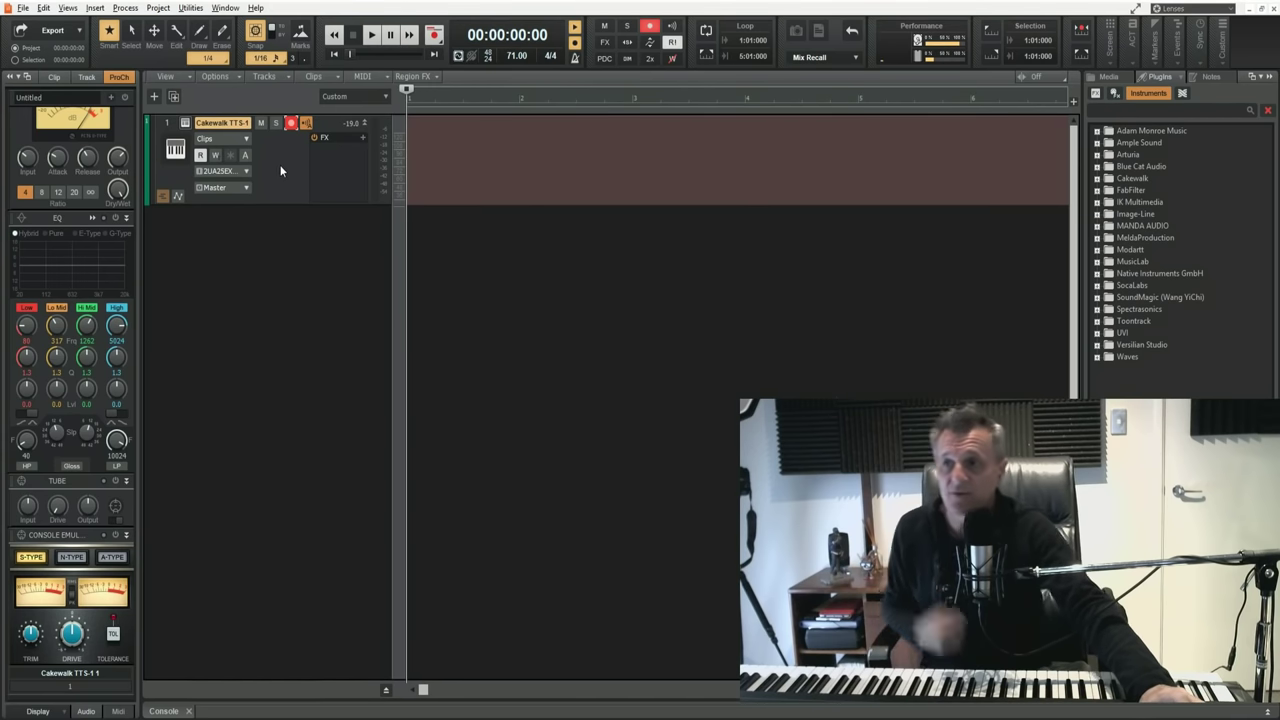
{"action": "left_click", "coordinate": [434, 35]}
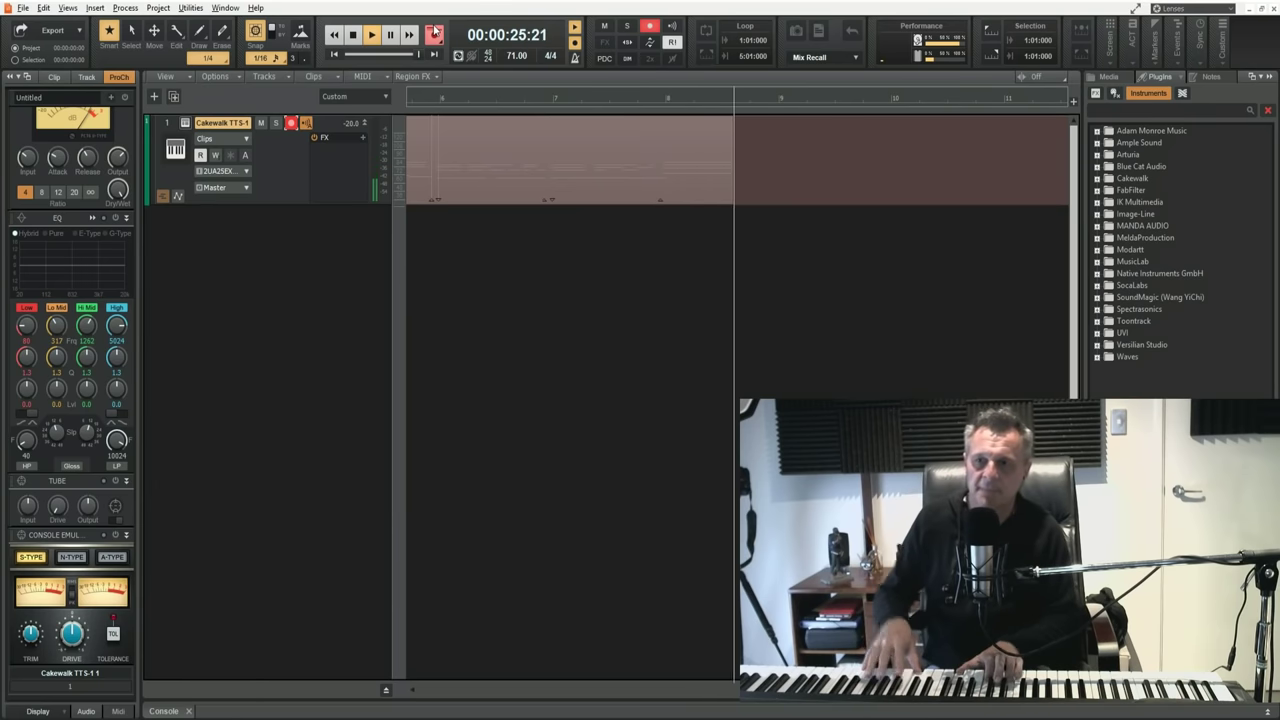
{"action": "left_click", "coordinate": [434, 33]}
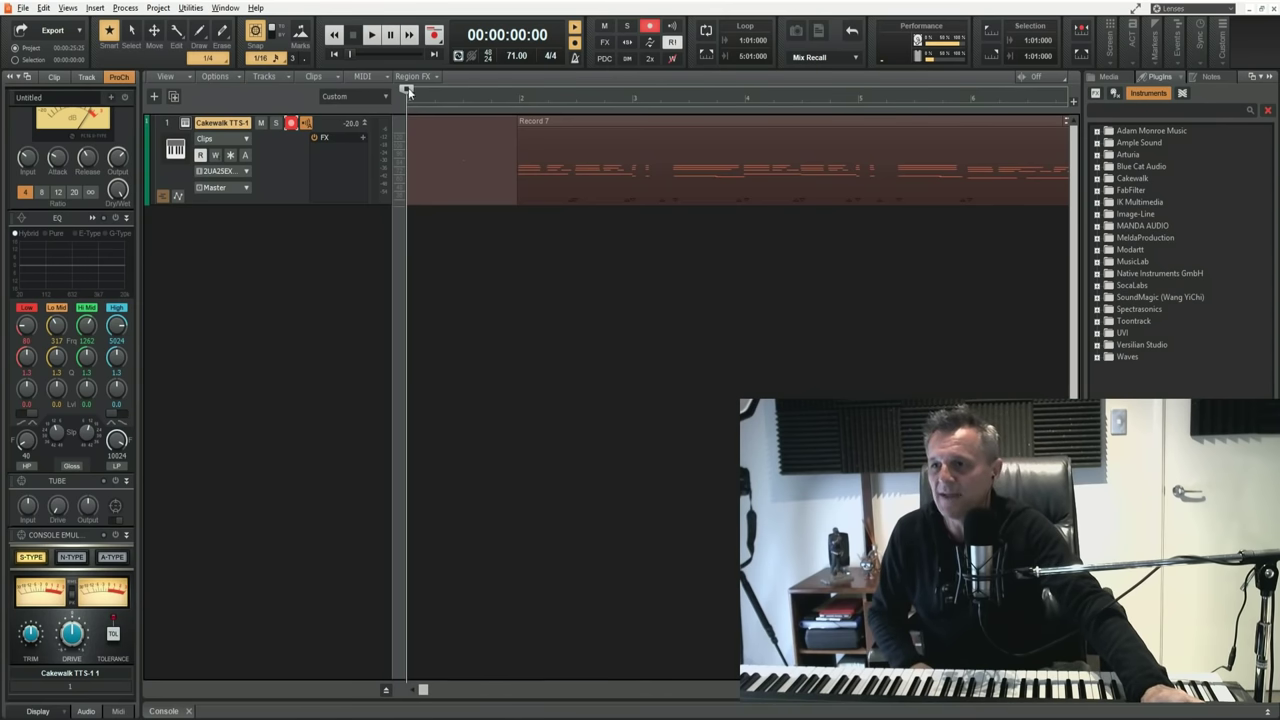
Set the start just before Record 7, then play it back and stop
{"action": "left_click", "coordinate": [481, 93]}
{"action": "left_click", "coordinate": [512, 93]}
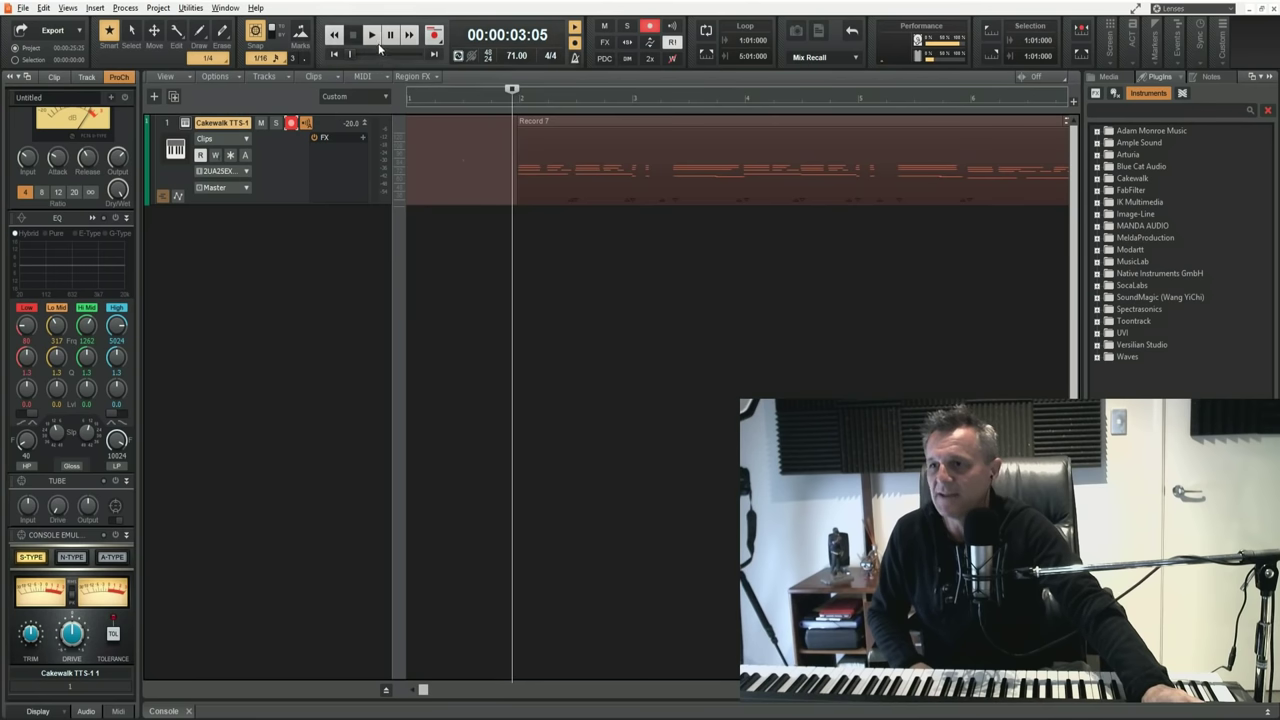
{"action": "left_click", "coordinate": [370, 37]}
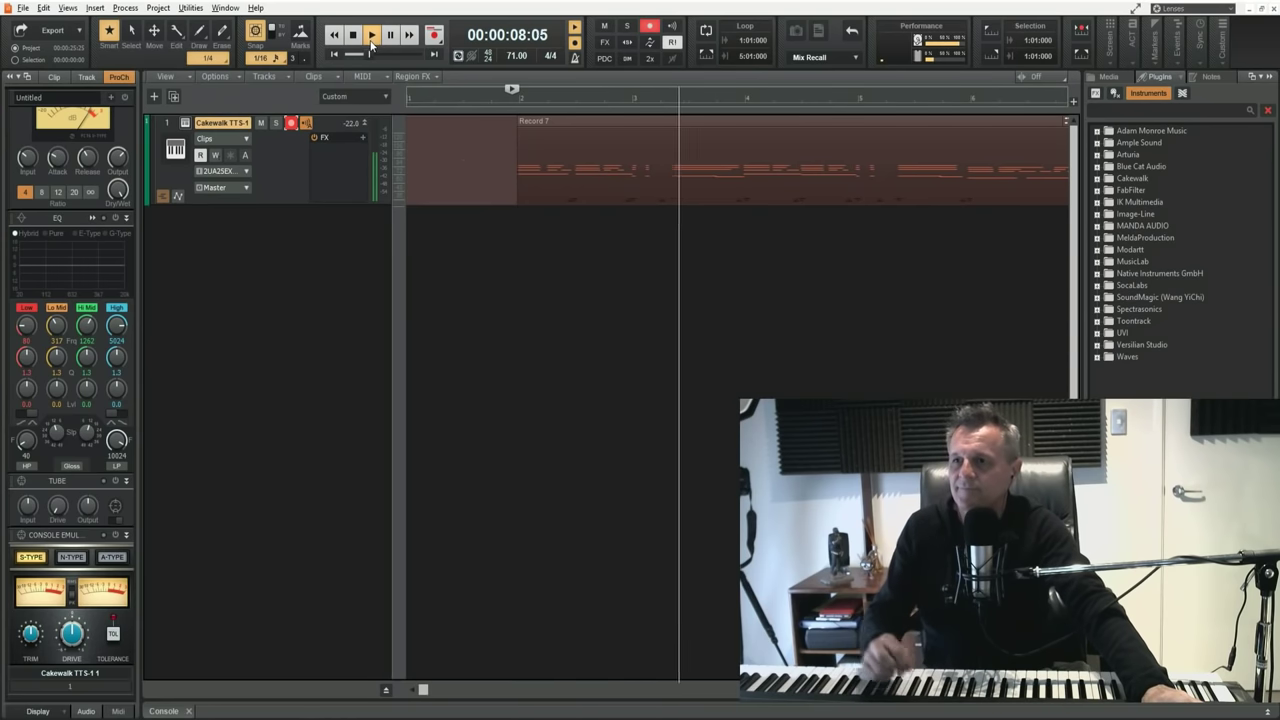
{"action": "left_click", "coordinate": [353, 35]}
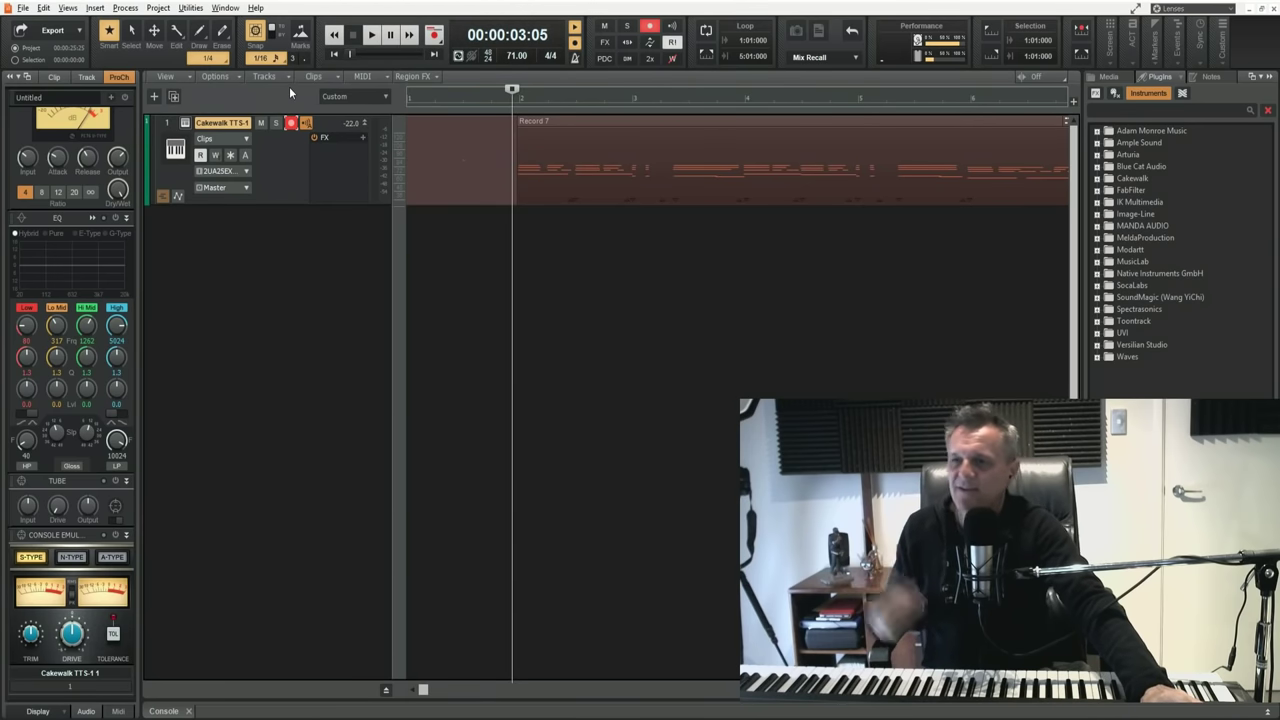
Check the metronome settings, then replay the recording and stop at the start point
{"action": "left_click", "coordinate": [575, 60]}
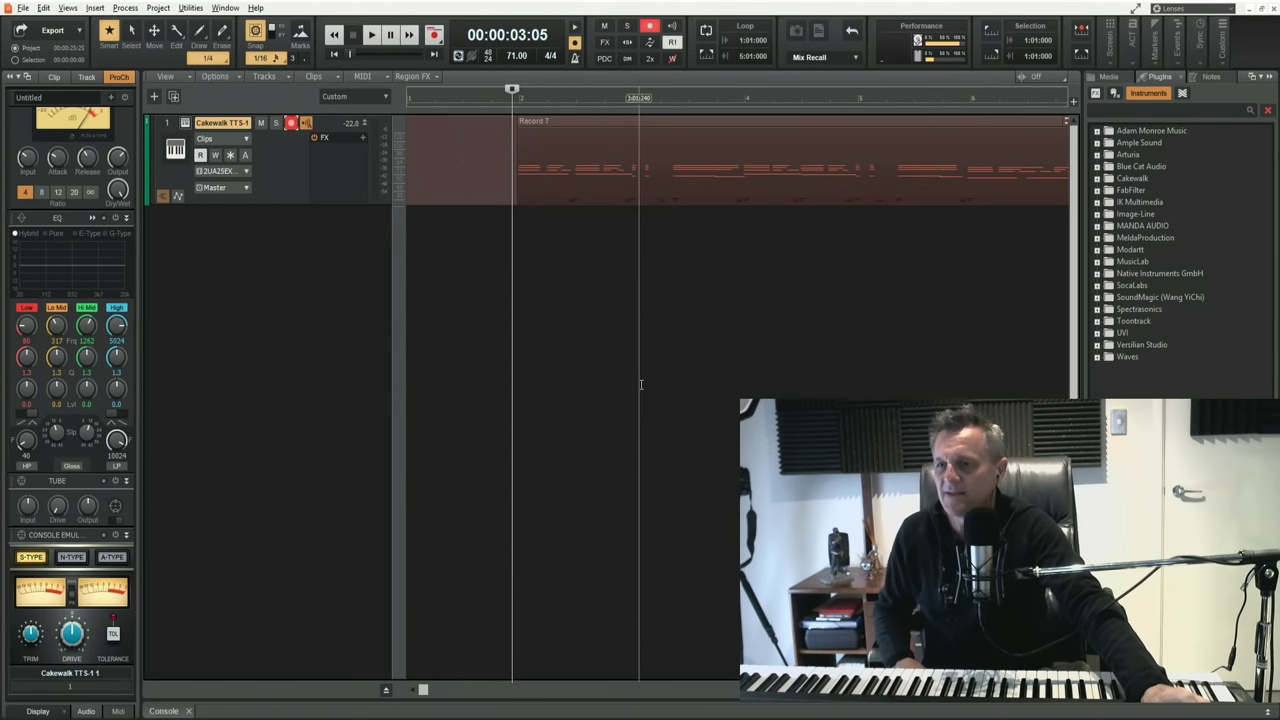
{"action": "left_click", "coordinate": [372, 35]}
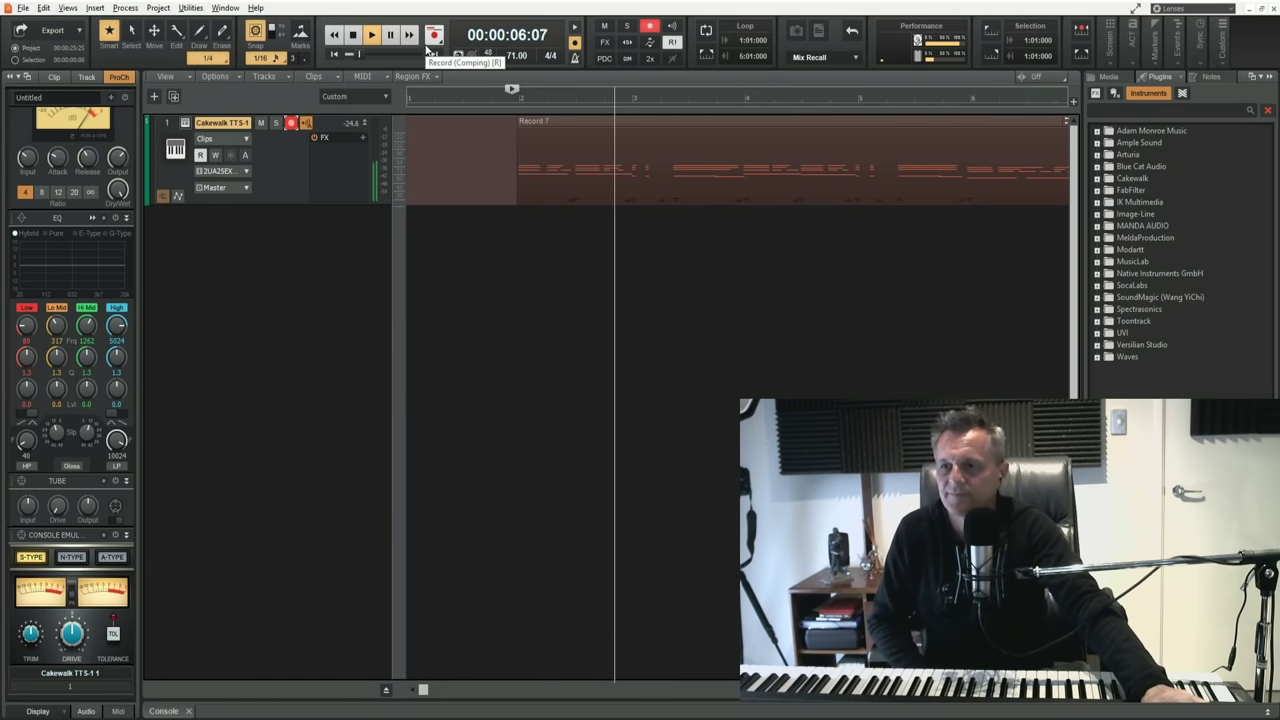
{"action": "left_click", "coordinate": [355, 36]}
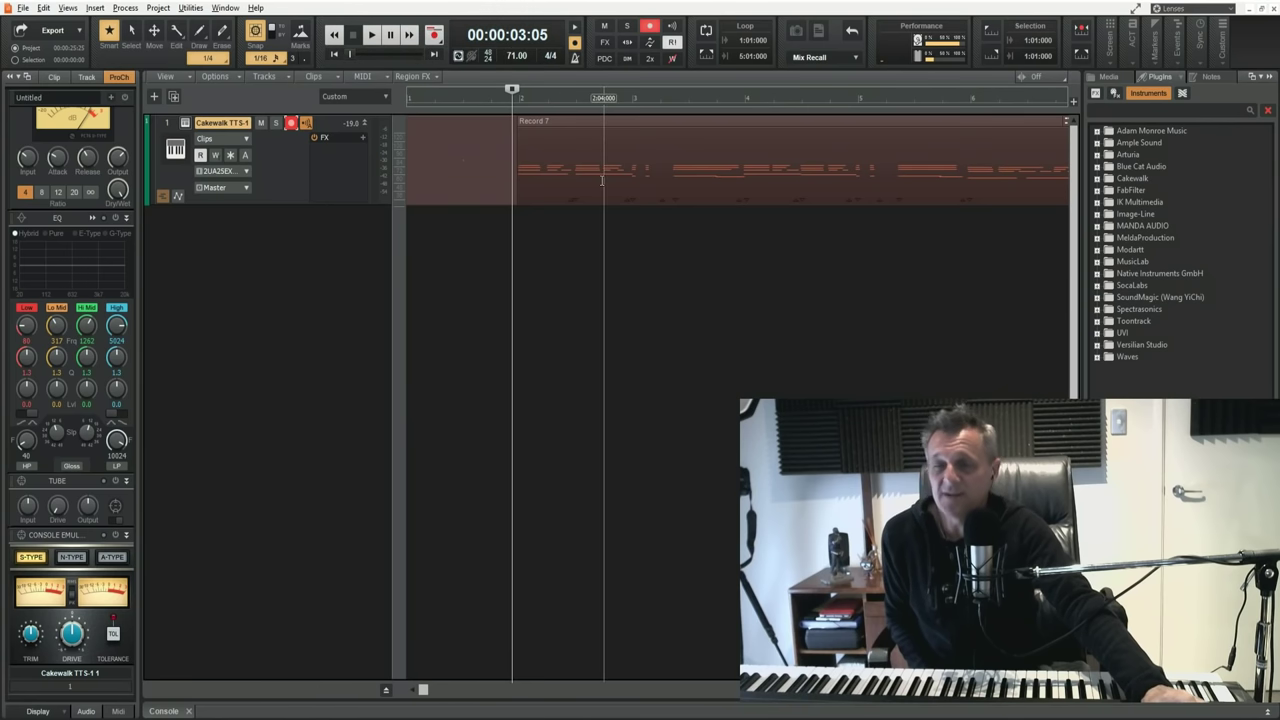
Switch to Sound on Sound mode, return to the project start, and record take Record 8
{"action": "right_click", "coordinate": [438, 38]}
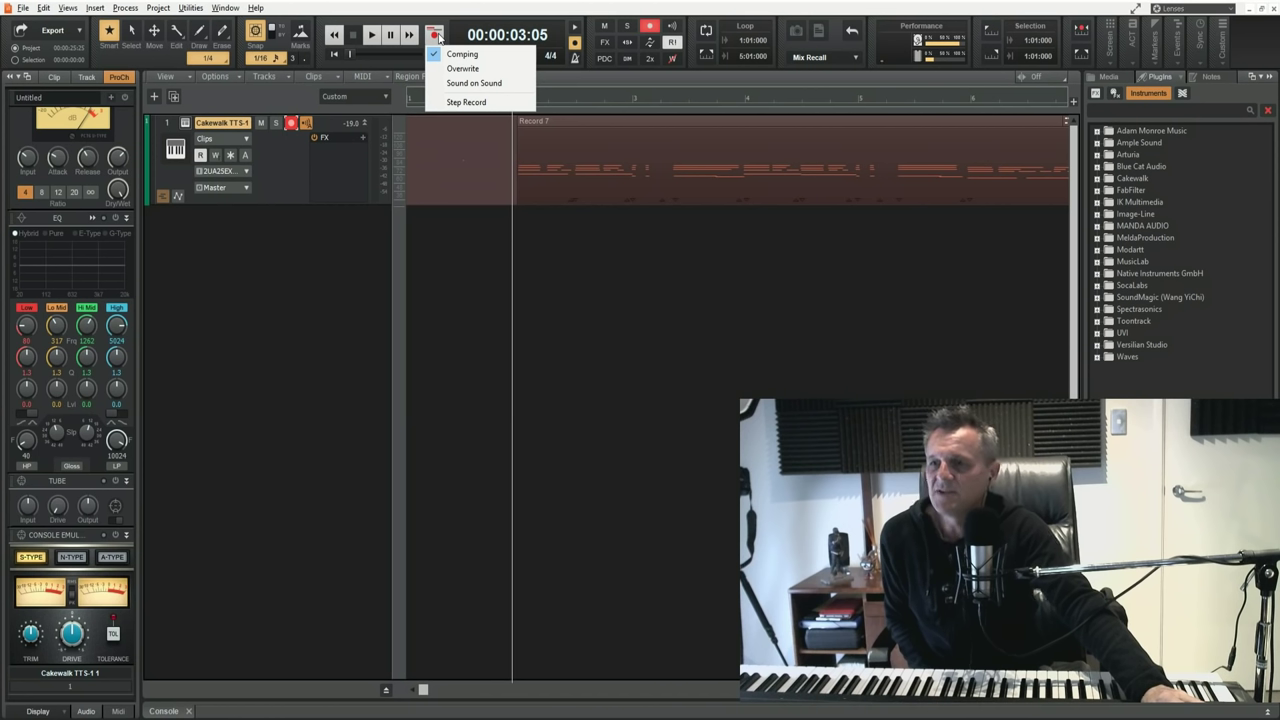
{"action": "left_click", "coordinate": [461, 86]}
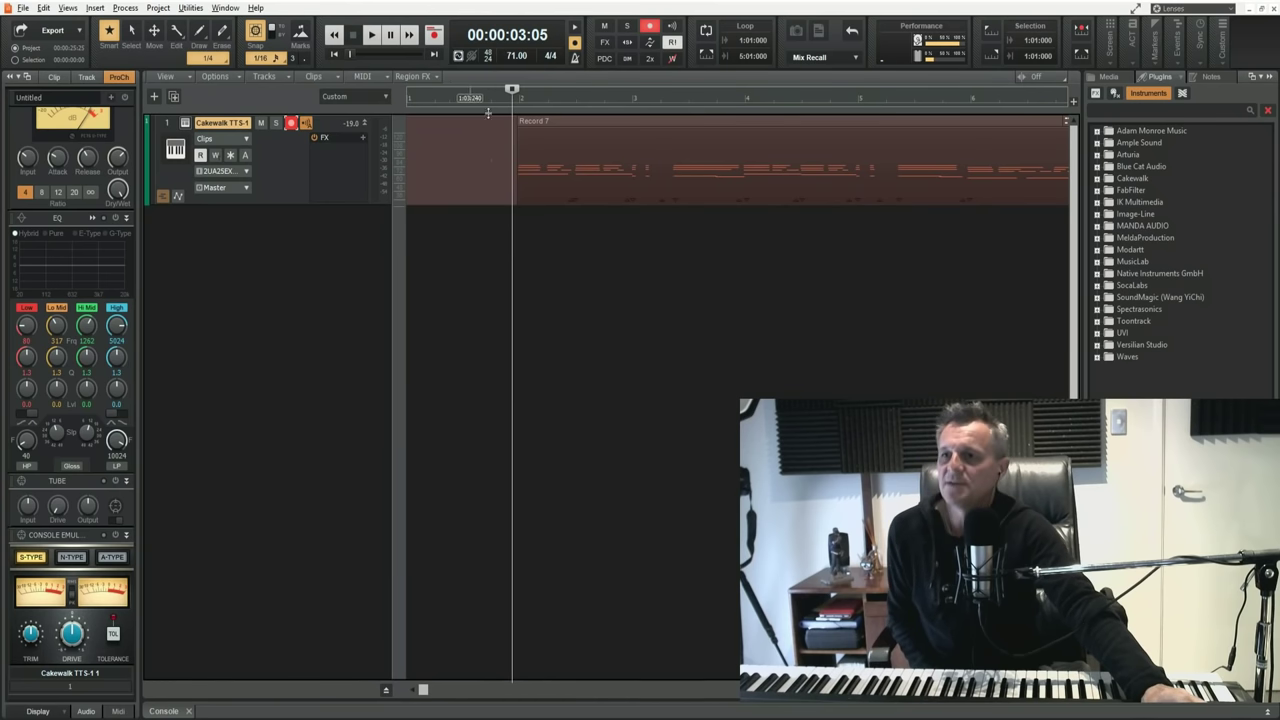
{"action": "scroll", "coordinate": [513, 89], "scroll_direction": "up", "scroll_amount": 2}
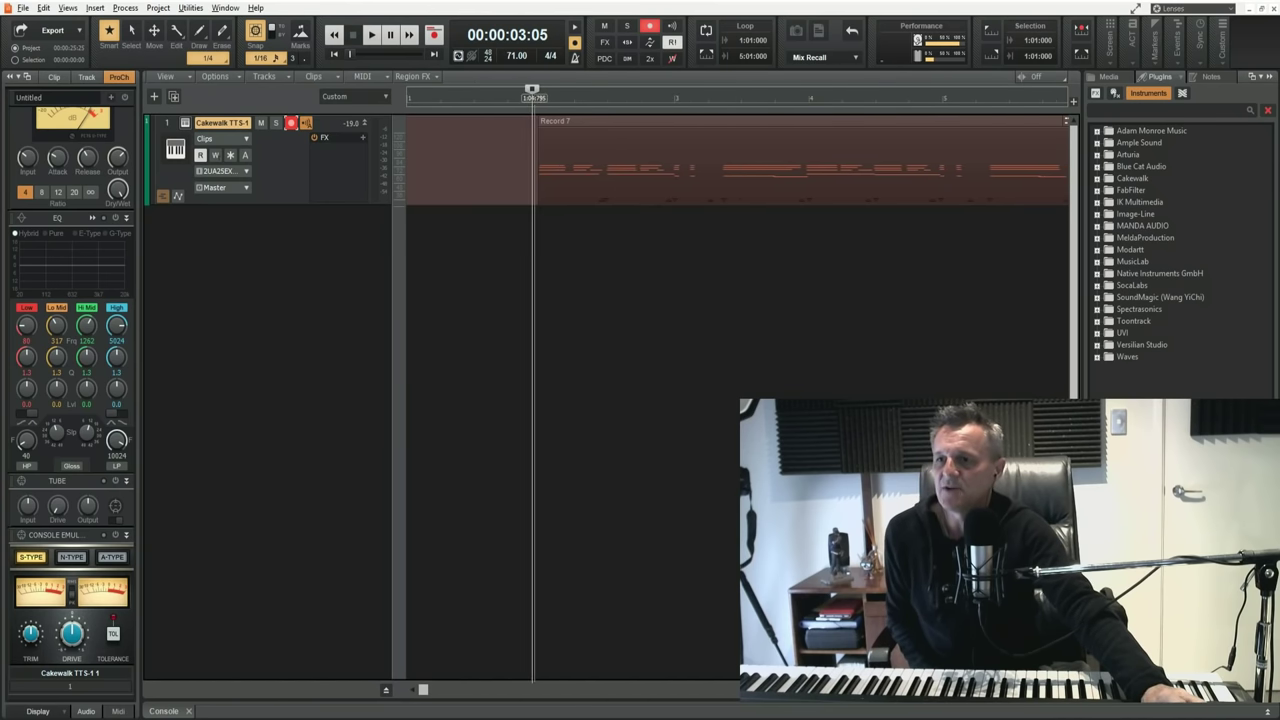
{"action": "mouse_move", "coordinate": [531, 90]}
{"action": "left_mouse_down"}
{"action": "mouse_move", "coordinate": [402, 92]}
{"action": "mouse_move", "coordinate": [396, 116]}
{"action": "left_mouse_up"}
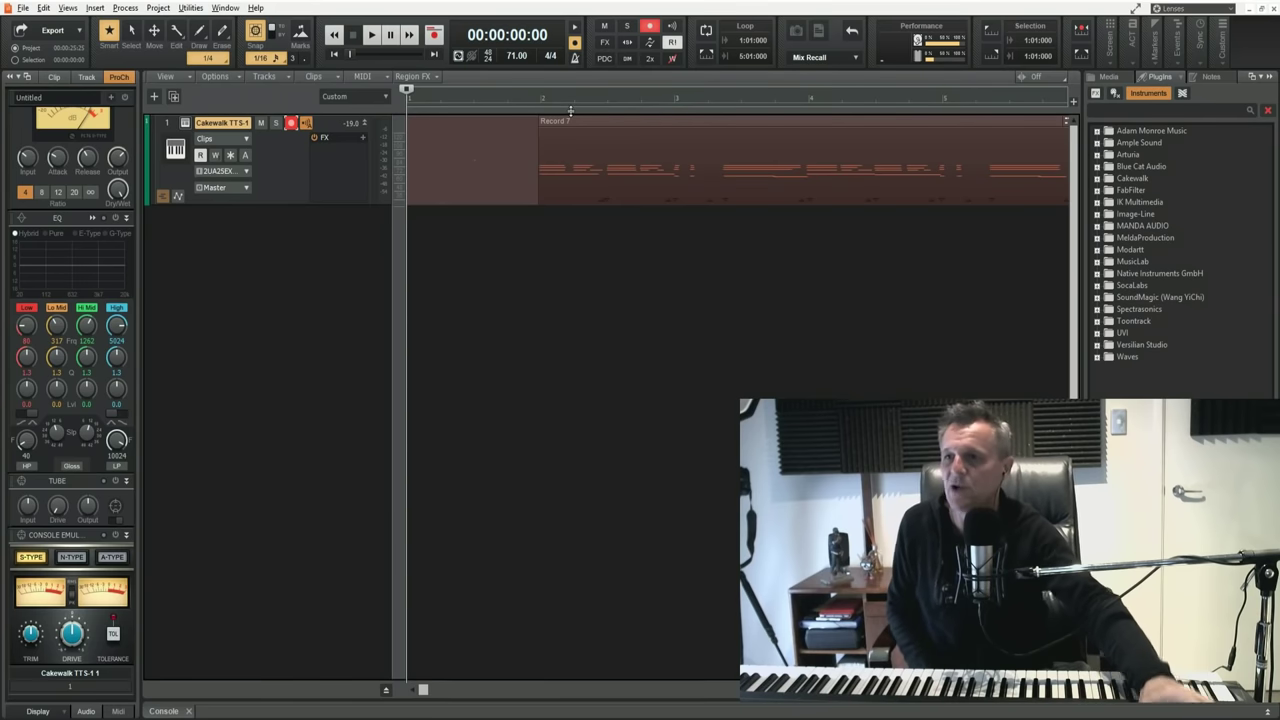
{"action": "left_click", "coordinate": [435, 35]}
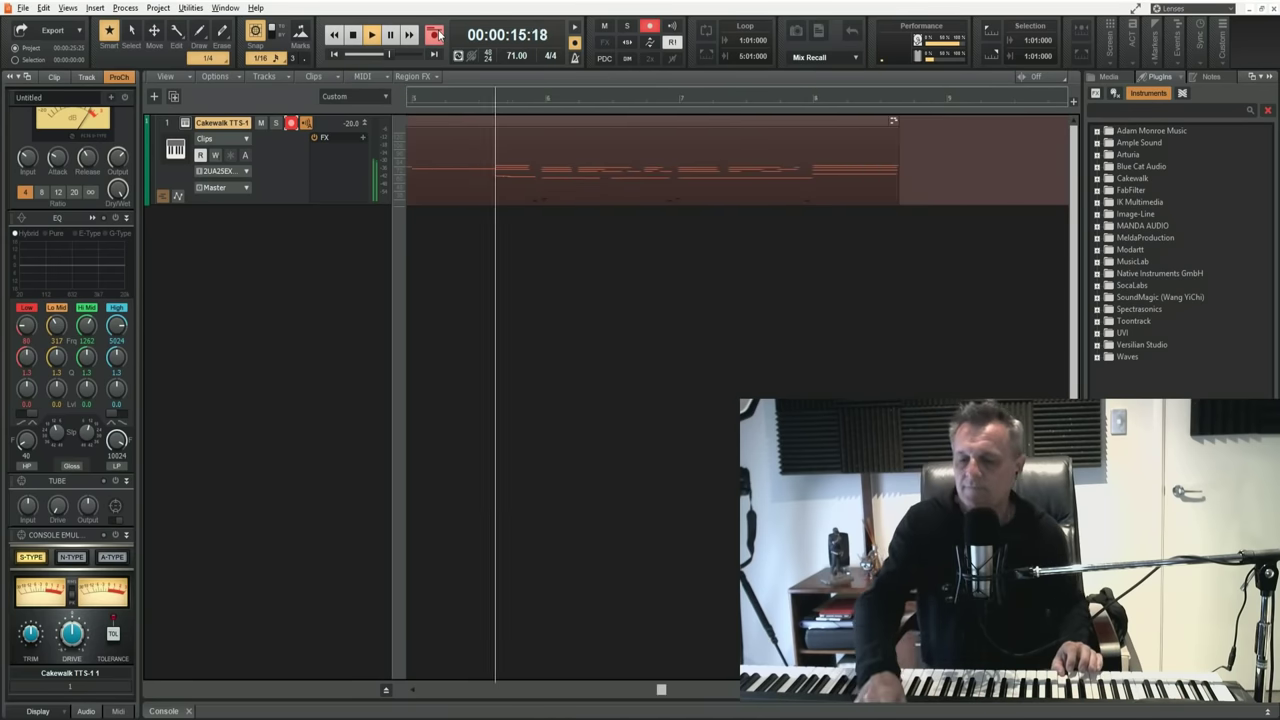
{"action": "left_click", "coordinate": [435, 34]}
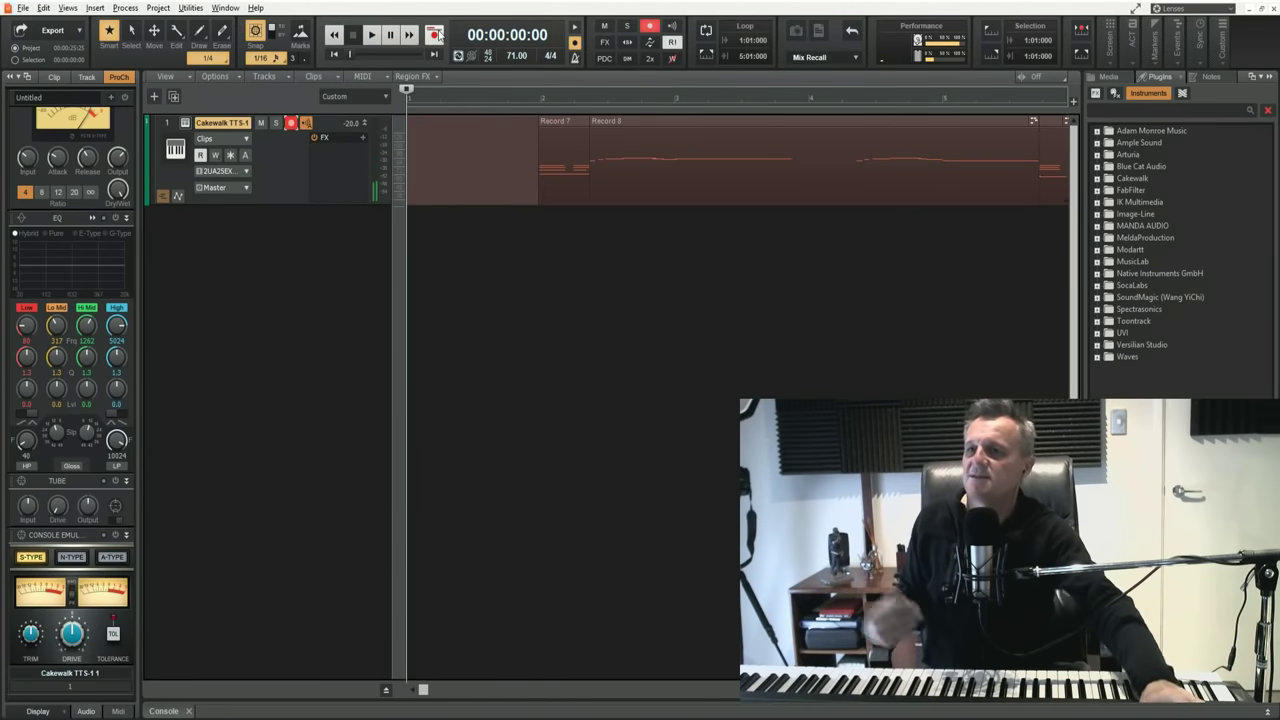
Play the layered takes from just before them, then stop
{"action": "left_click", "coordinate": [531, 98]}
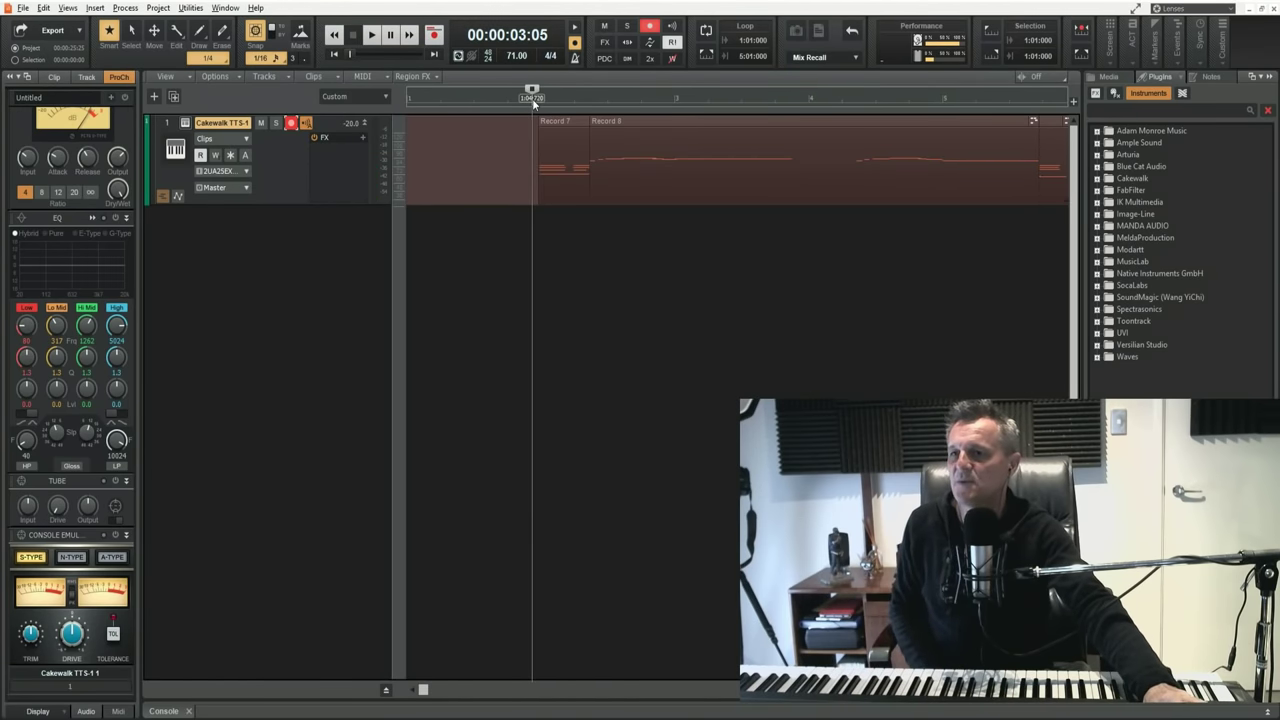
{"action": "left_click", "coordinate": [372, 37]}
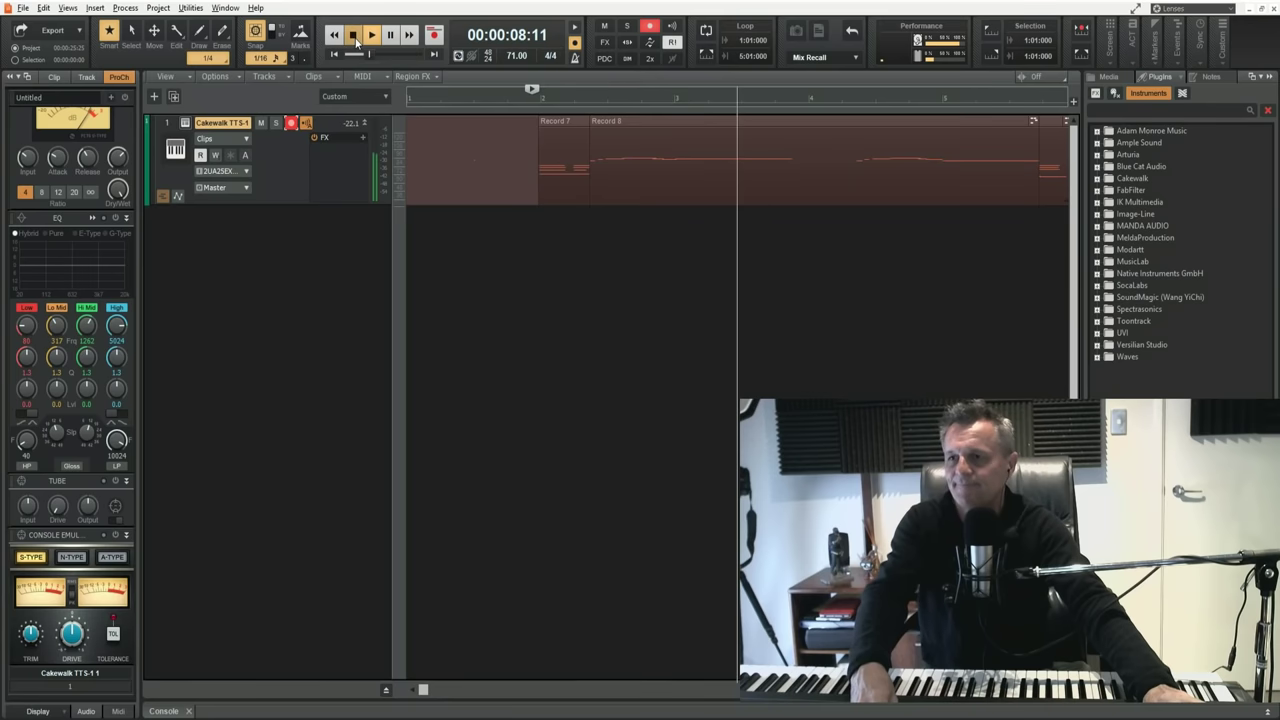
{"action": "key", "text": "space"}
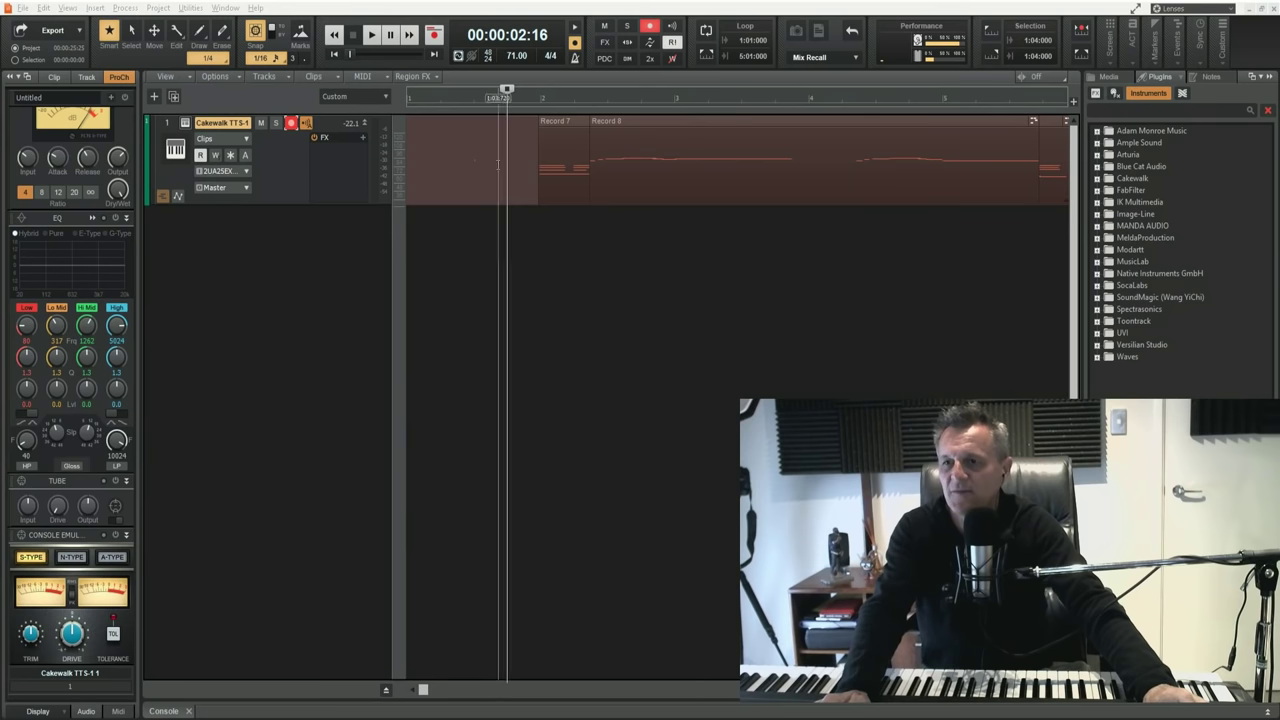
Select both Record 8 and Record 7 and bounce them into one clip
{"action": "left_click", "coordinate": [656, 121]}
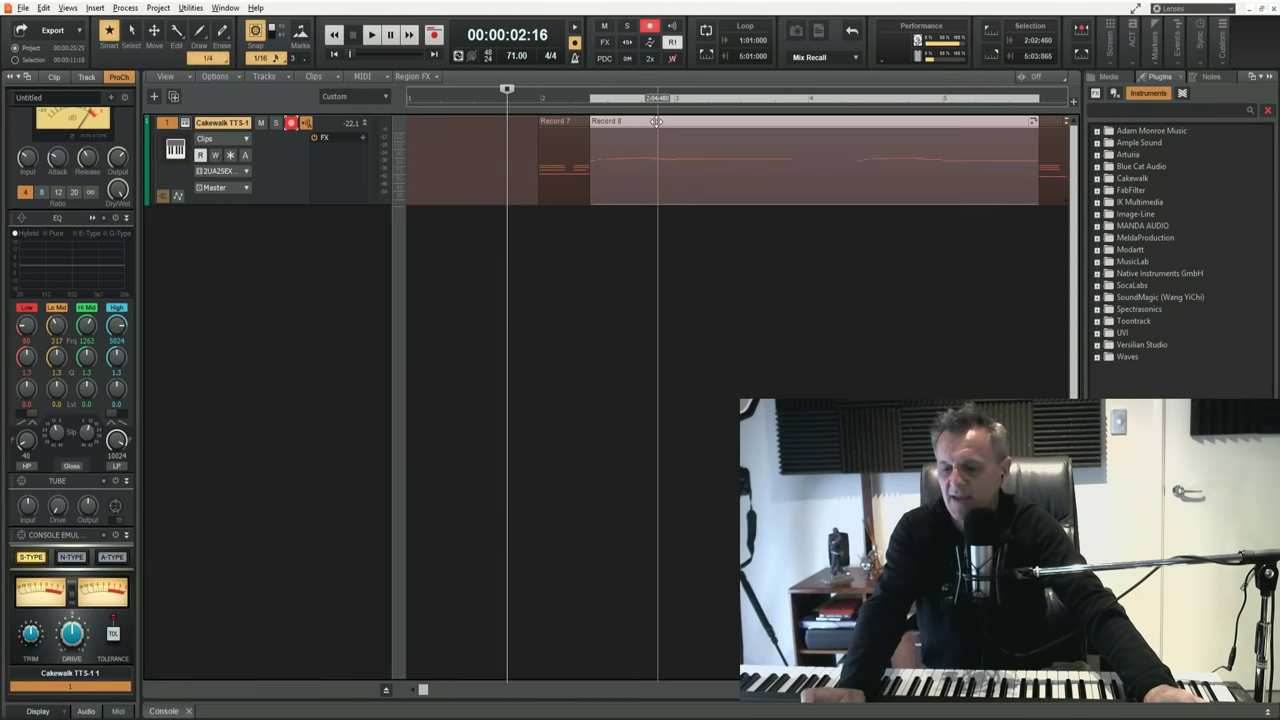
{"action": "left_click", "coordinate": [572, 121]}
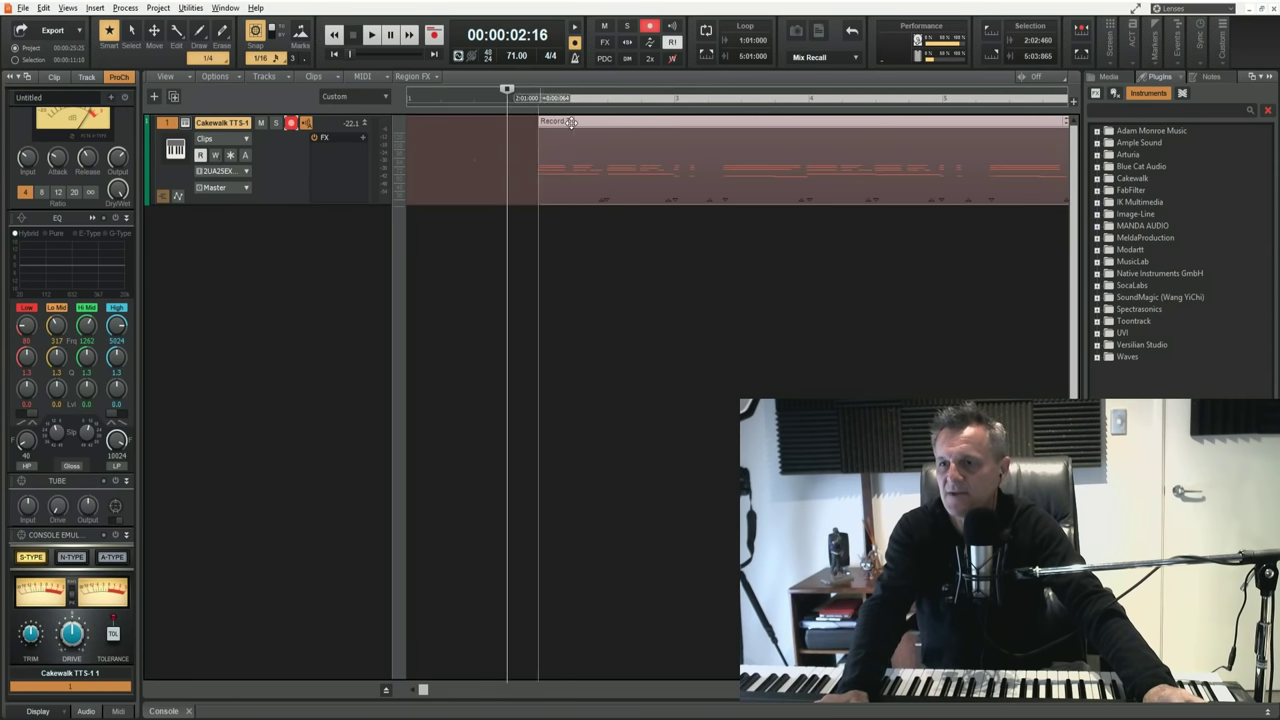
{"action": "right_click", "coordinate": [572, 122]}
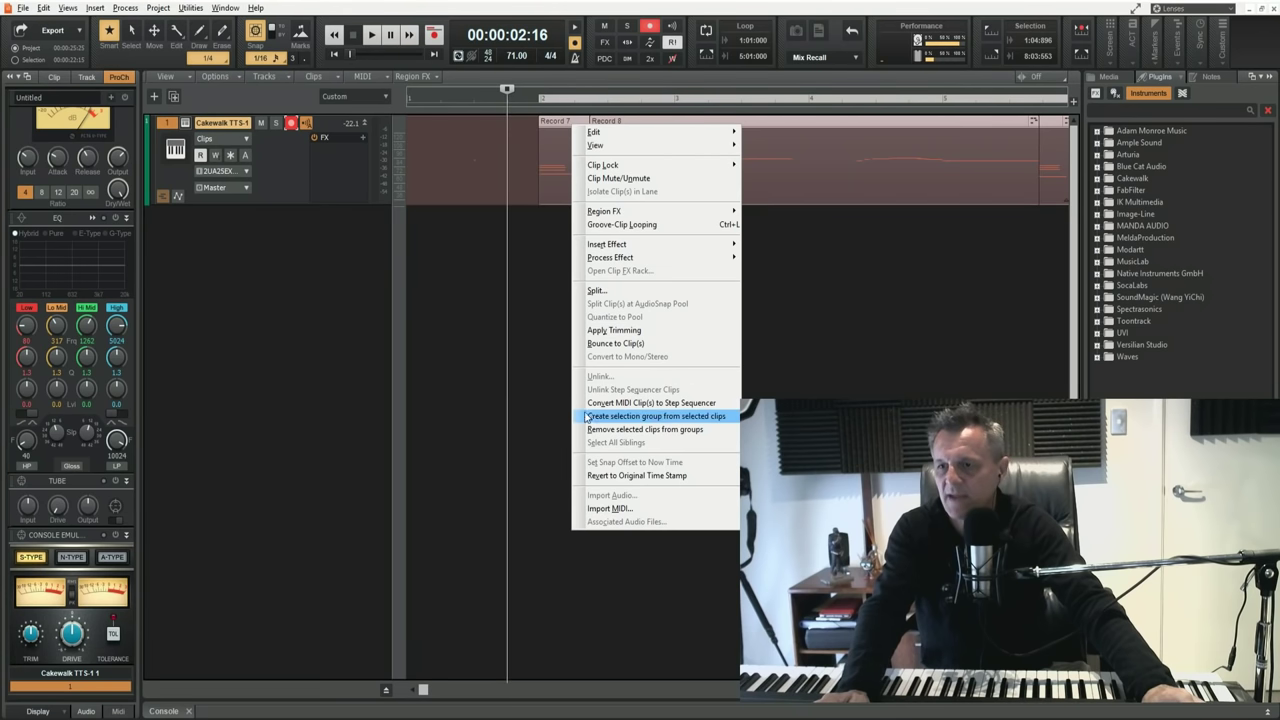
{"action": "left_click", "coordinate": [616, 345]}
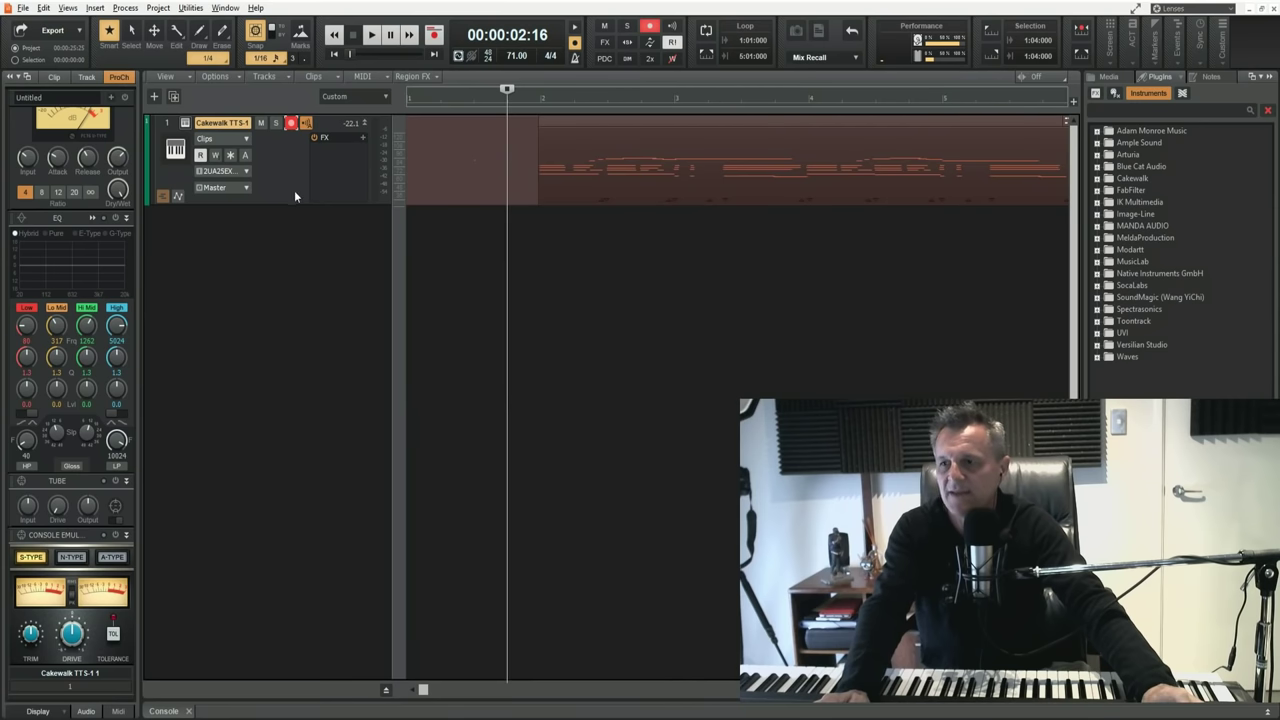
Make track 1 taller, disarm its recording, and select the merged MIDI clip
{"action": "left_click_drag", "start_coordinate": [291, 206], "coordinate": [305, 310]}
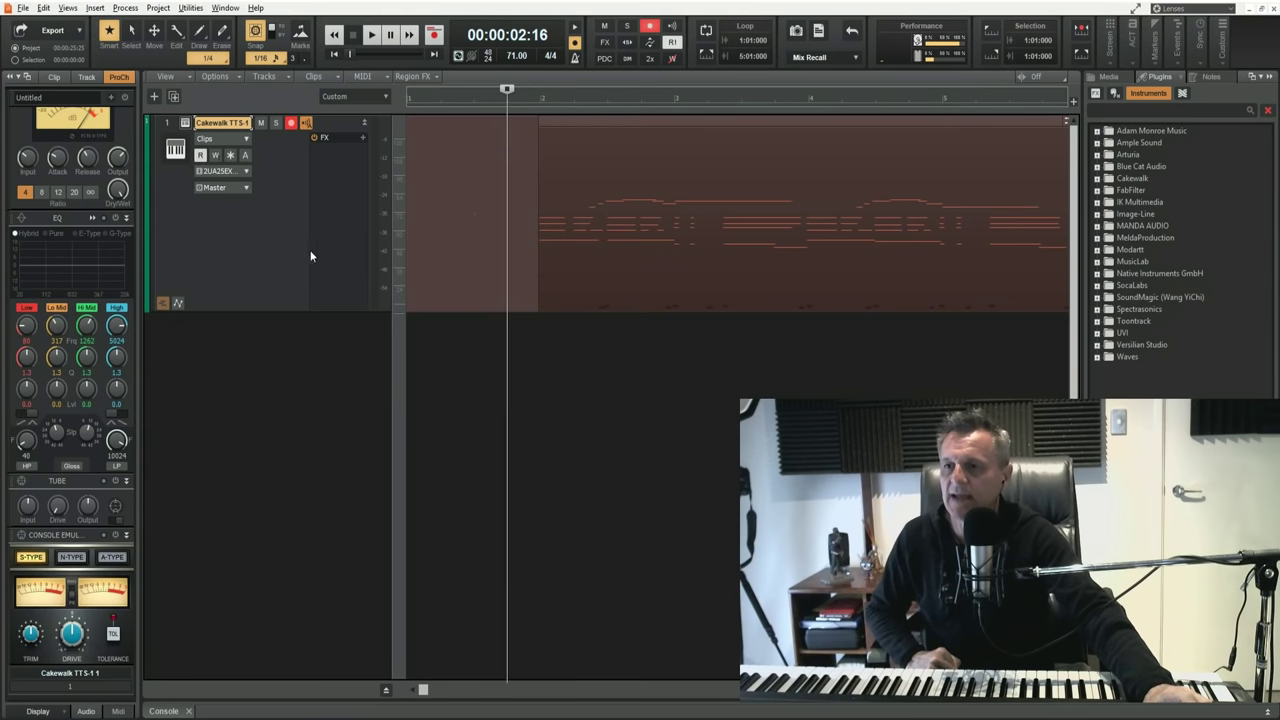
{"action": "left_click", "coordinate": [290, 123]}
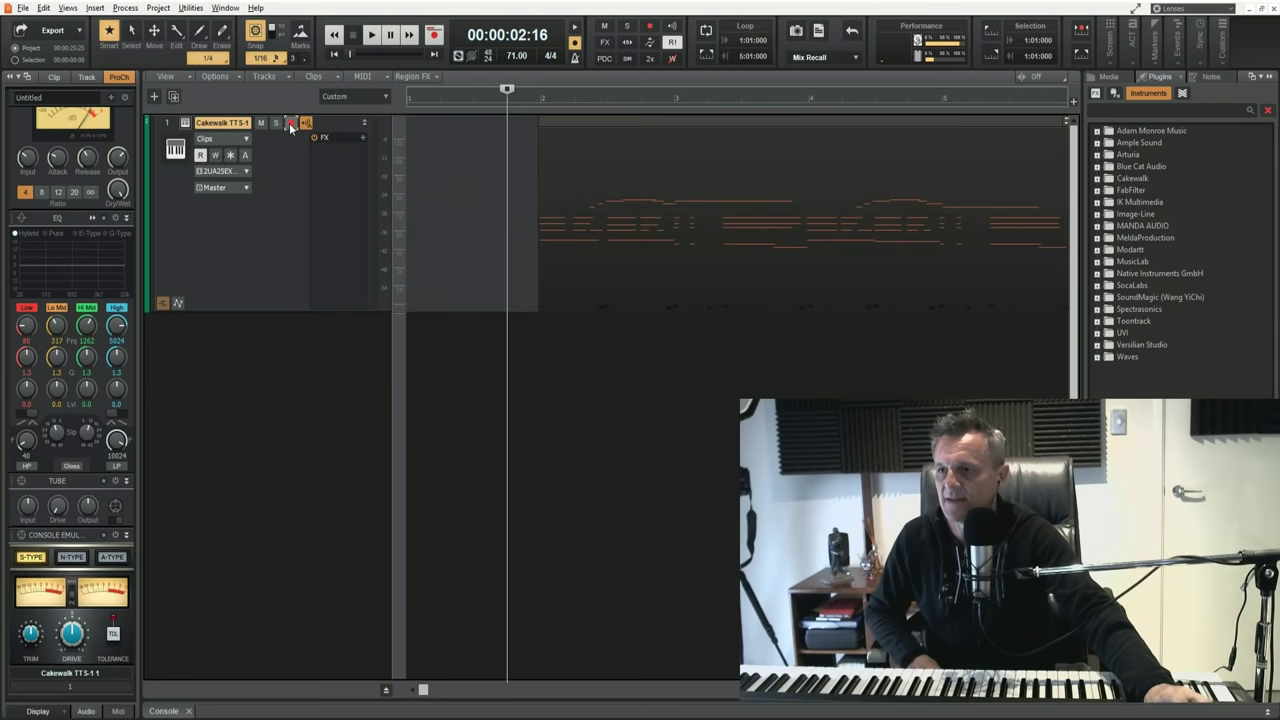
{"action": "left_click", "coordinate": [730, 119]}
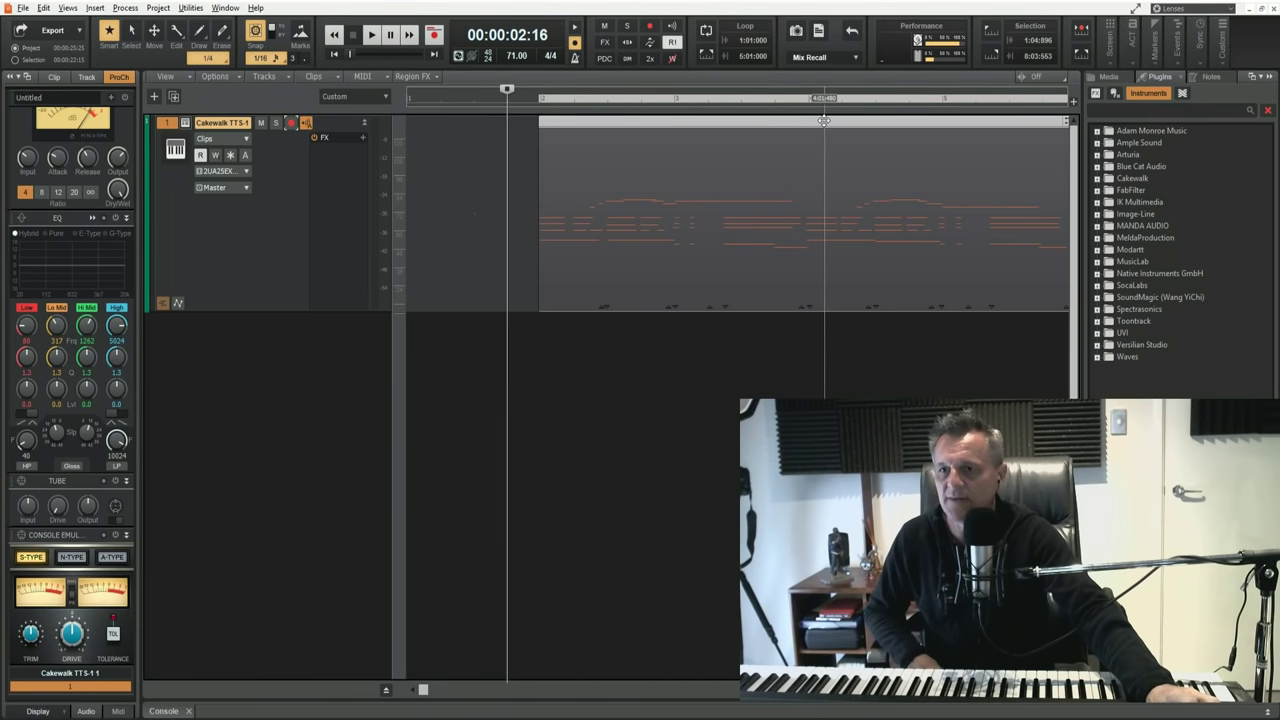
Open the merged clip in the Piano Roll, shrink track 1, and enlarge the Piano Roll
{"action": "double_click", "coordinate": [823, 120]}
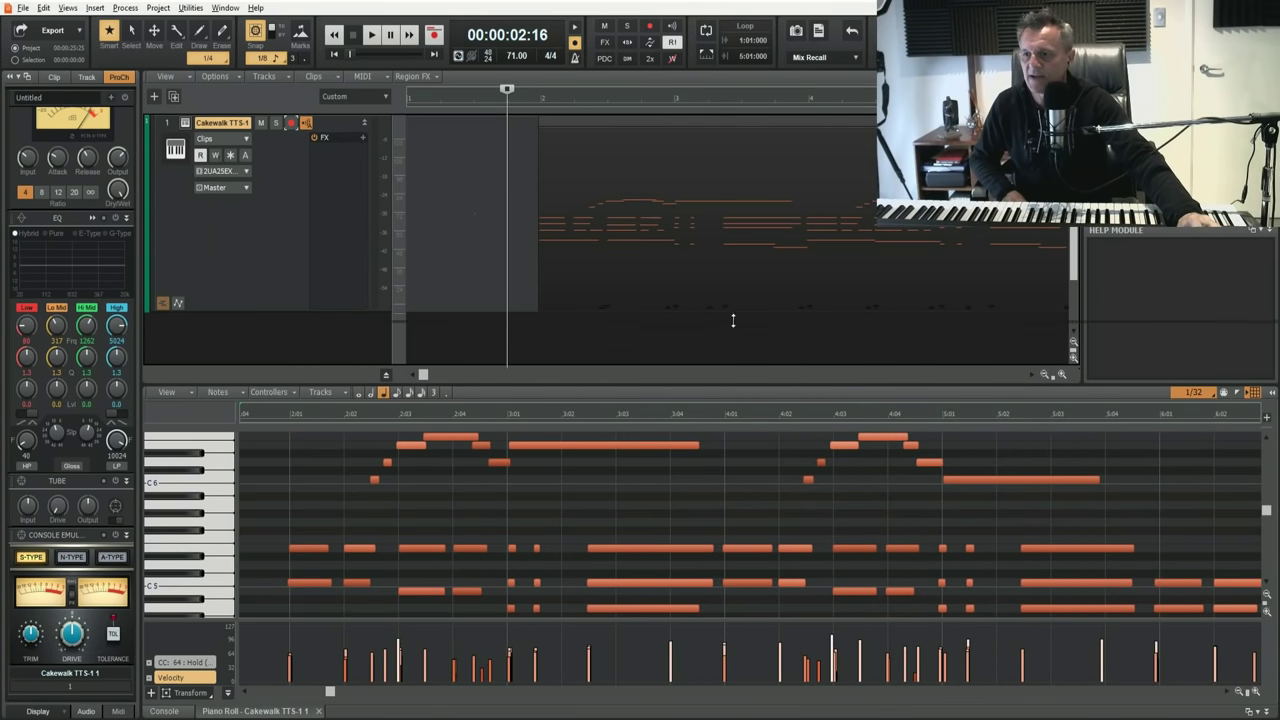
{"action": "left_click_drag", "start_coordinate": [736, 315], "coordinate": [736, 315]}
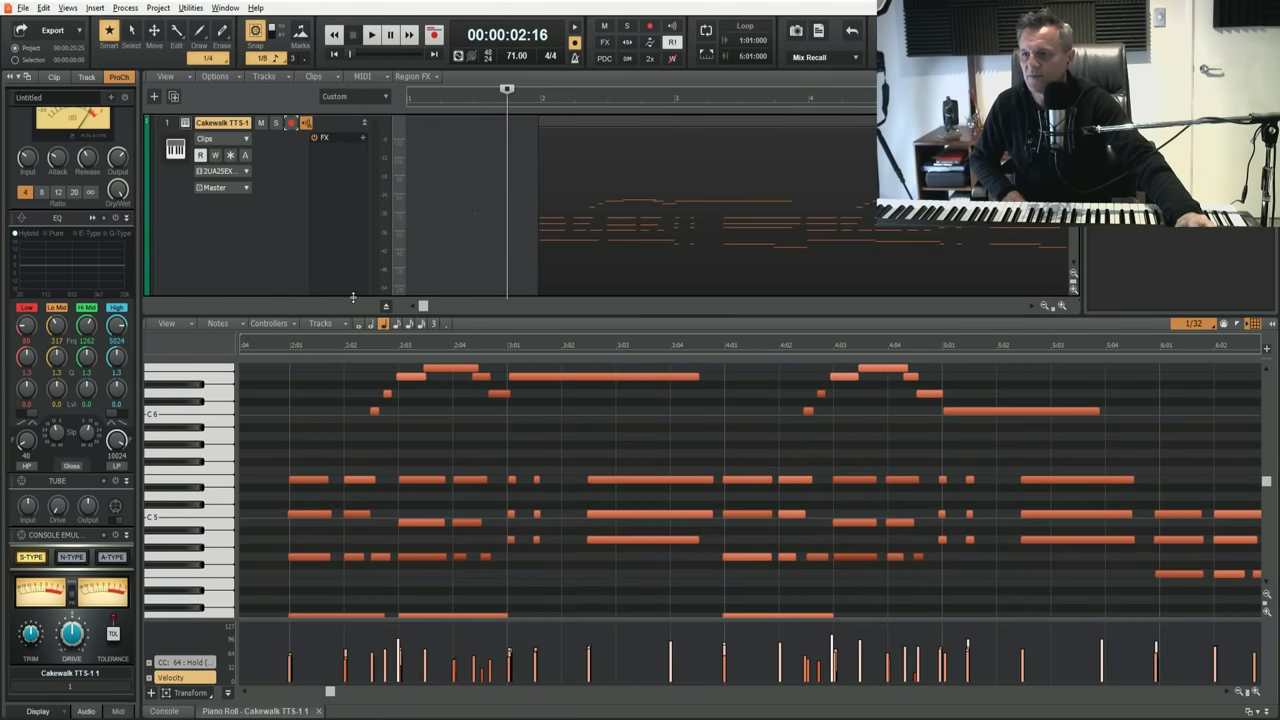
{"action": "left_click_drag", "start_coordinate": [353, 297], "coordinate": [353, 207]}
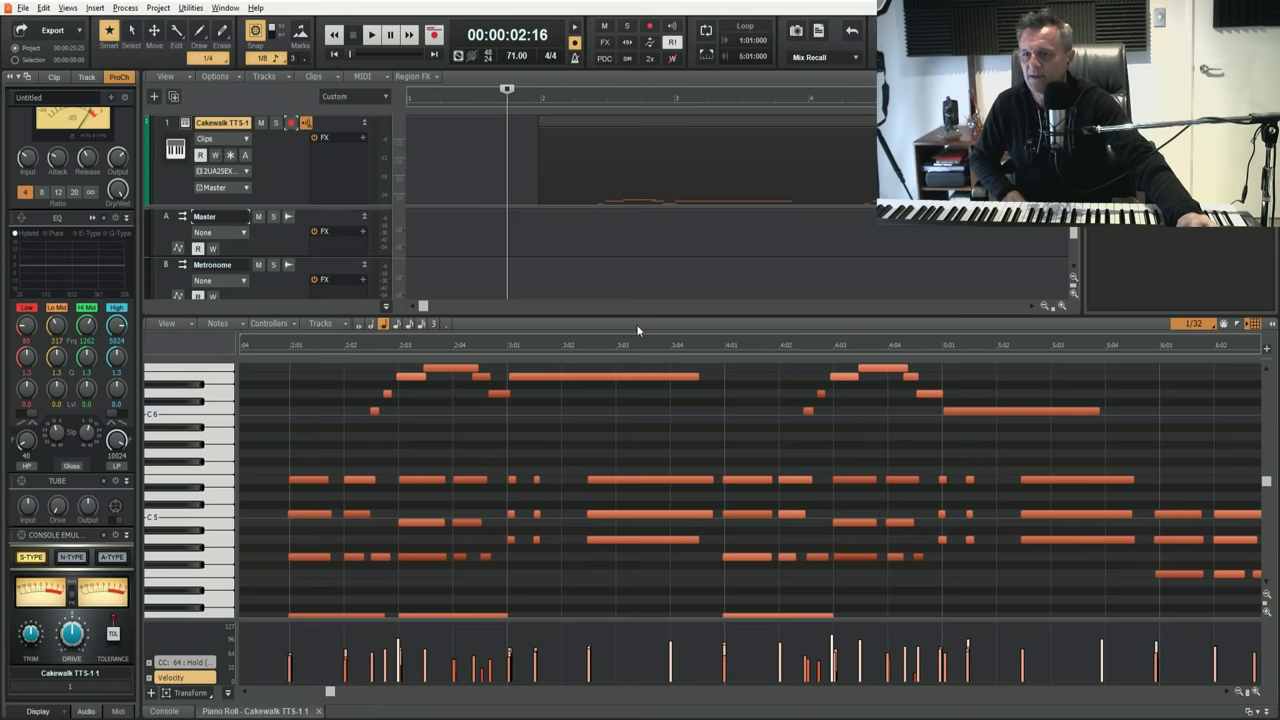
{"action": "left_click_drag", "start_coordinate": [644, 314], "coordinate": [660, 224]}
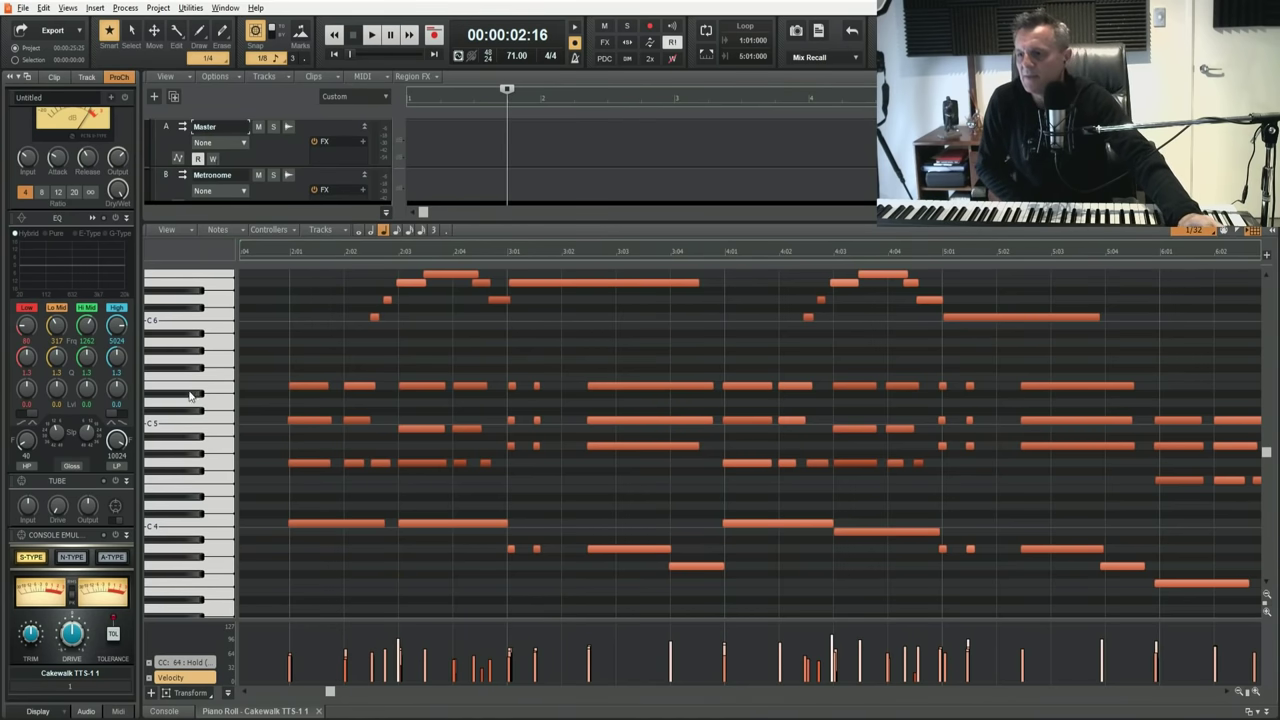
Scroll the Piano Roll vertically to bring the notes from C4 to above C6 into view
{"action": "scroll", "coordinate": [190, 395], "scroll_direction": "up", "scroll_amount": 2}
{"action": "scroll", "coordinate": [221, 402], "scroll_direction": "down", "scroll_amount": 1}
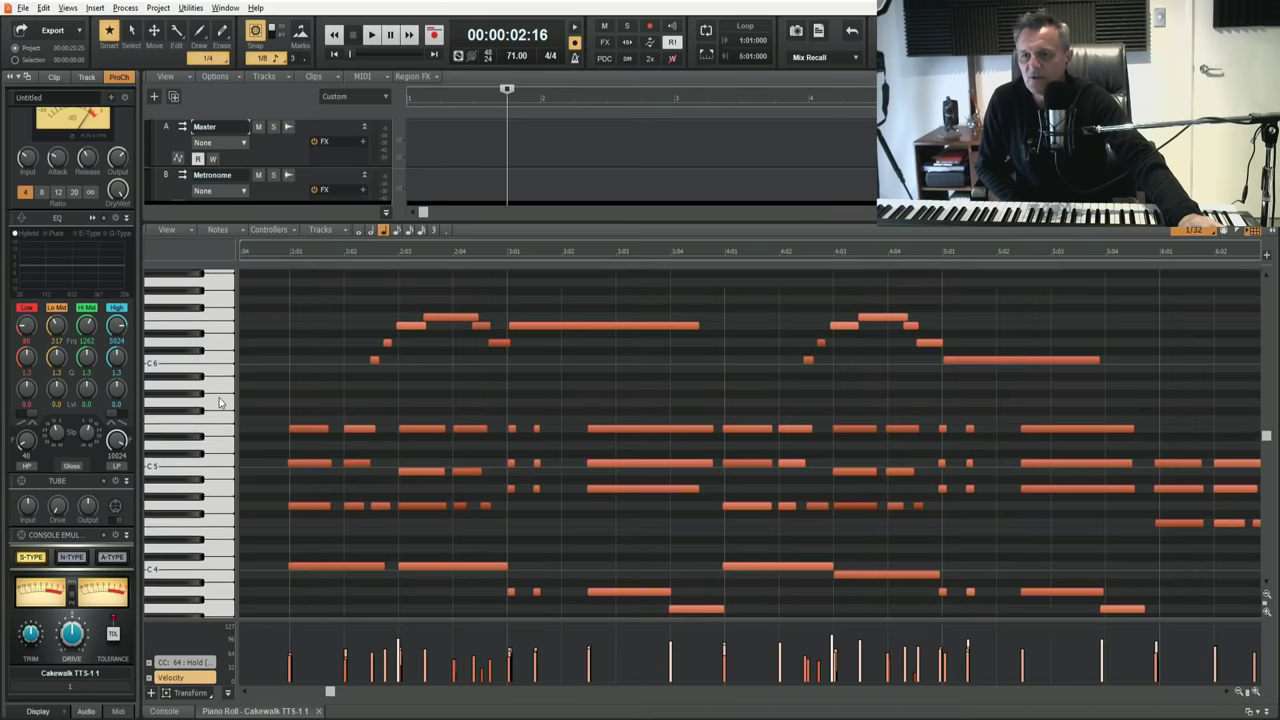
{"action": "scroll", "coordinate": [221, 402], "scroll_direction": "down", "scroll_amount": 3}
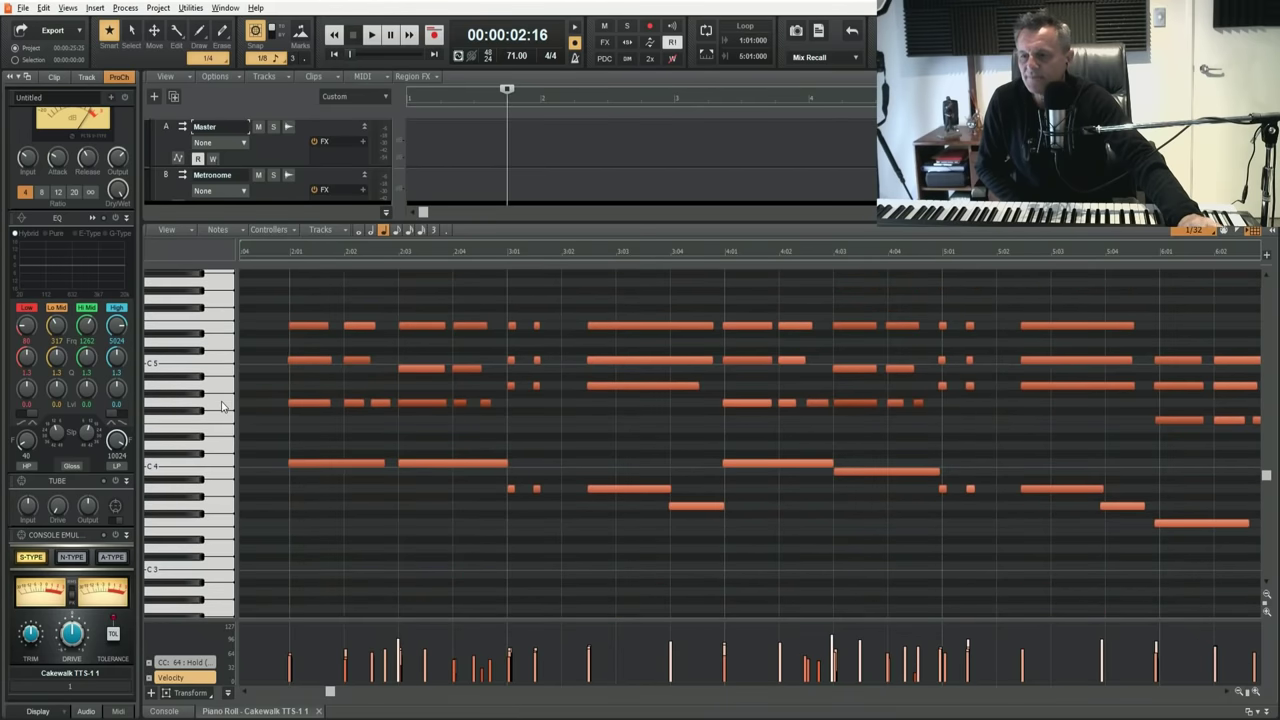
{"action": "scroll", "coordinate": [224, 406], "scroll_direction": "up", "scroll_amount": 2}
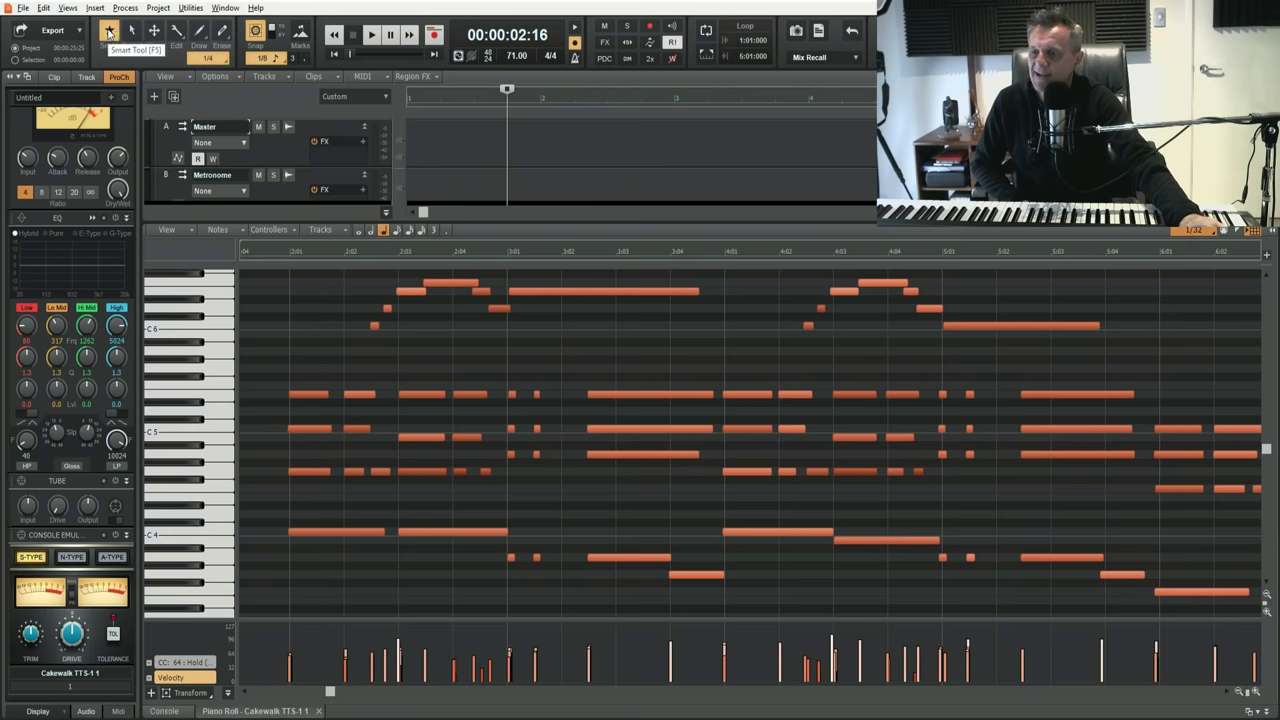
With the Smart tool, raise the 2:03 note three semitones to G5 and trim both ends
{"action": "left_click", "coordinate": [108, 31]}
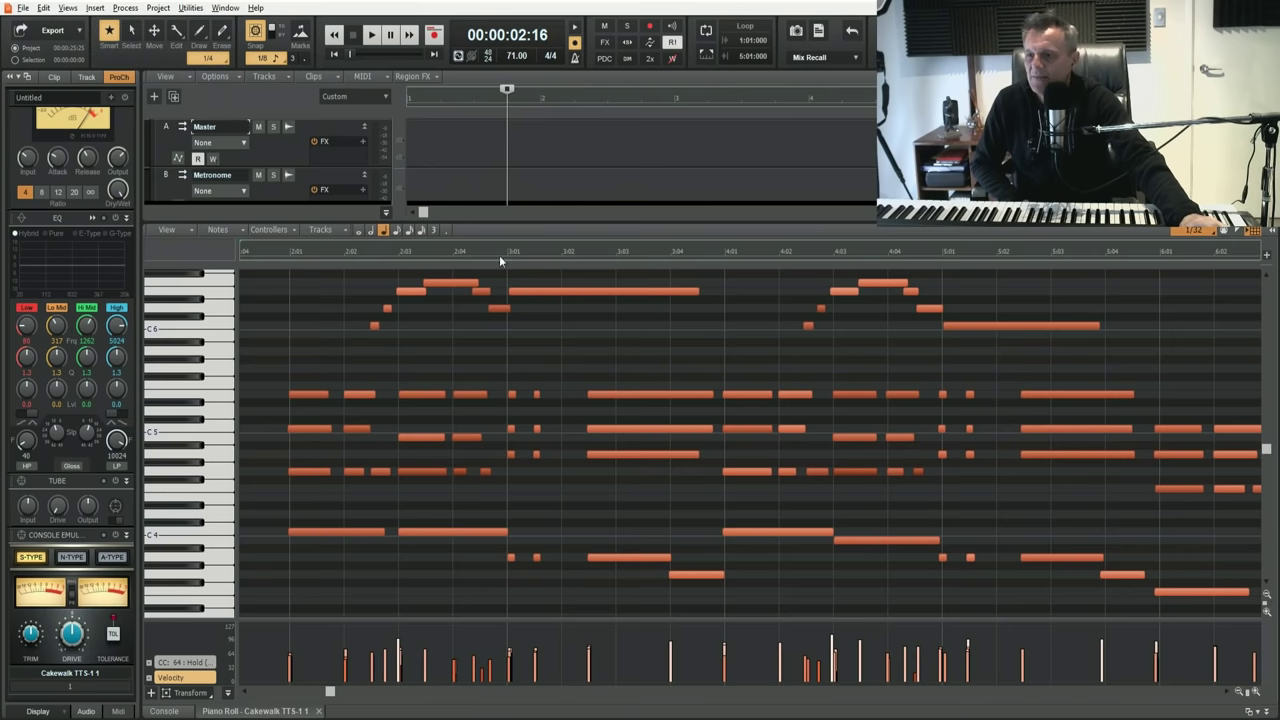
{"action": "left_click", "coordinate": [421, 396]}
{"action": "mouse_move", "coordinate": [421, 396]}
{"action": "left_mouse_down"}
{"action": "mouse_move", "coordinate": [421, 353]}
{"action": "mouse_move", "coordinate": [422, 394]}
{"action": "left_mouse_up"}
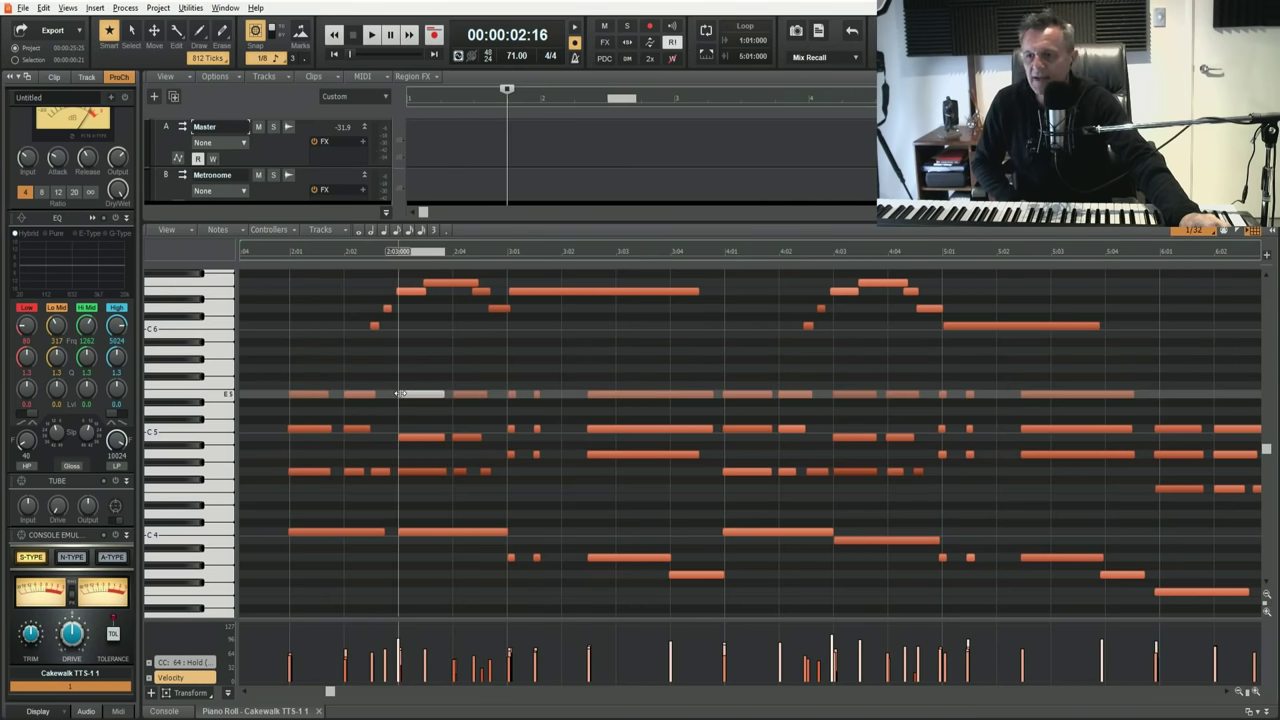
{"action": "left_click_drag", "start_coordinate": [398, 393], "coordinate": [399, 398]}
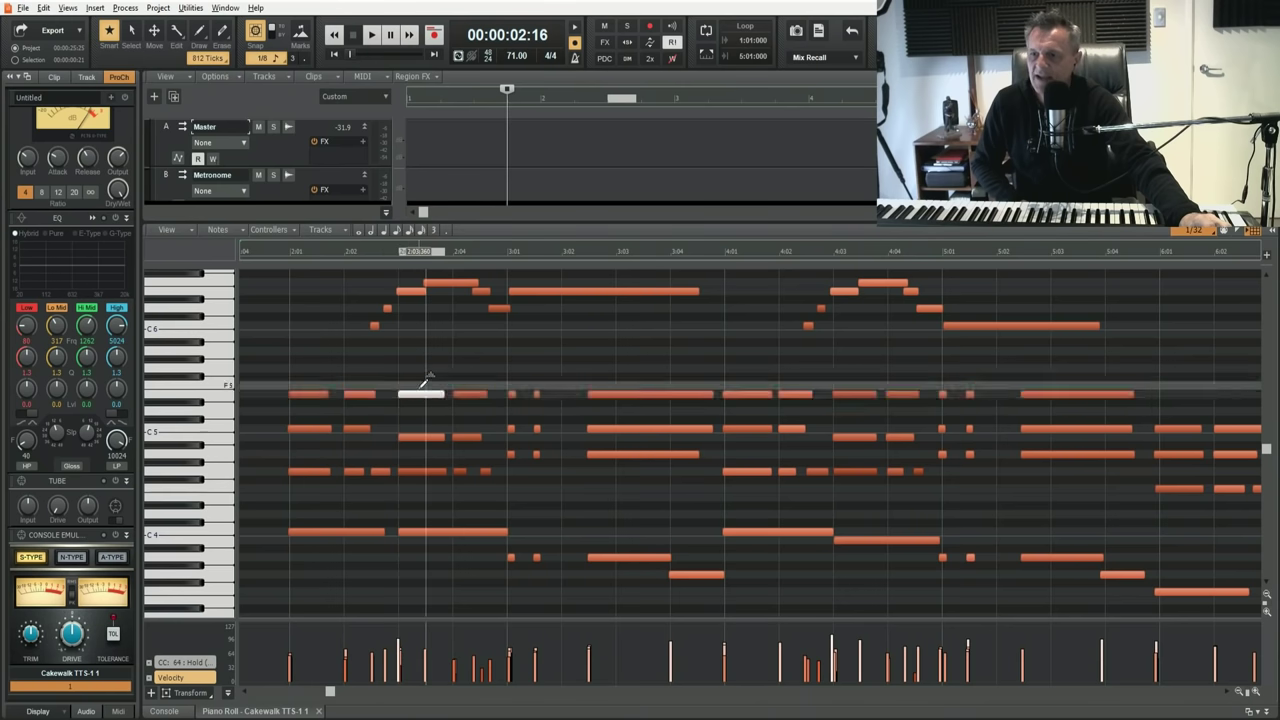
{"action": "mouse_move", "coordinate": [444, 392]}
{"action": "left_mouse_down"}
{"action": "mouse_move", "coordinate": [510, 393]}
{"action": "mouse_move", "coordinate": [446, 400]}
{"action": "left_mouse_up"}
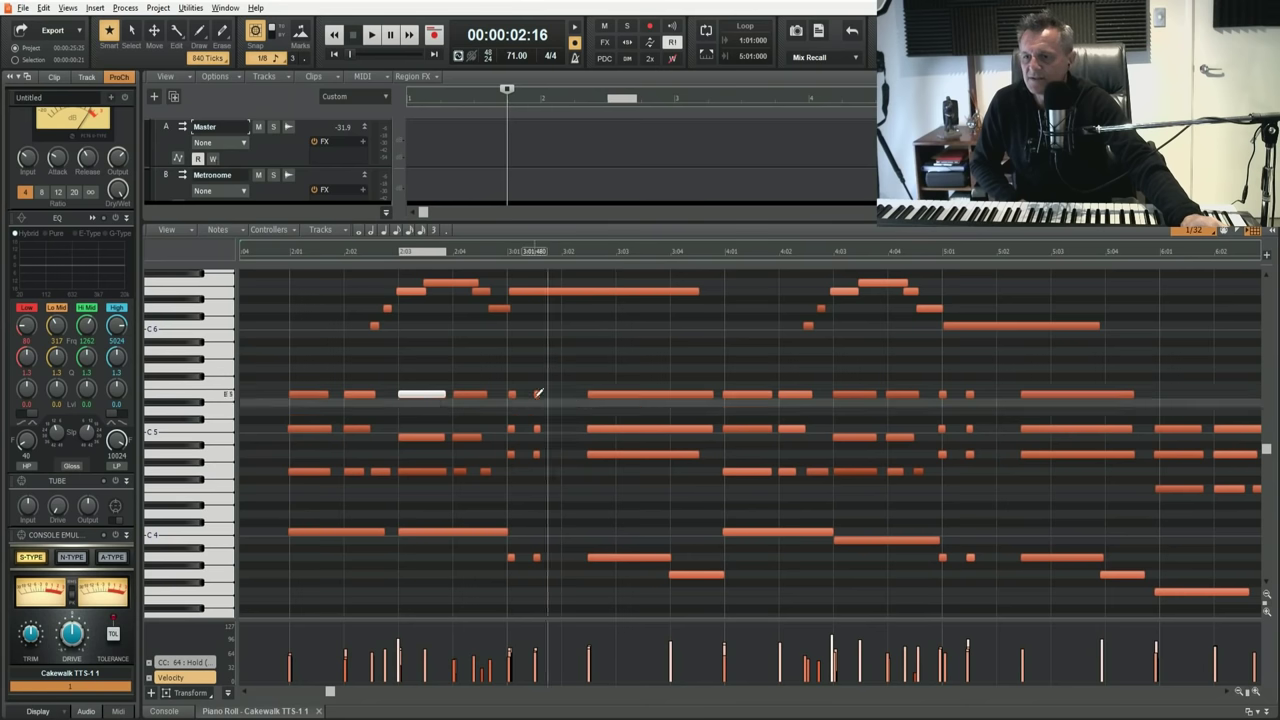
Raise a note's velocity to 105 and audition it from 3:04 and 3:03
{"action": "left_click", "coordinate": [701, 577]}
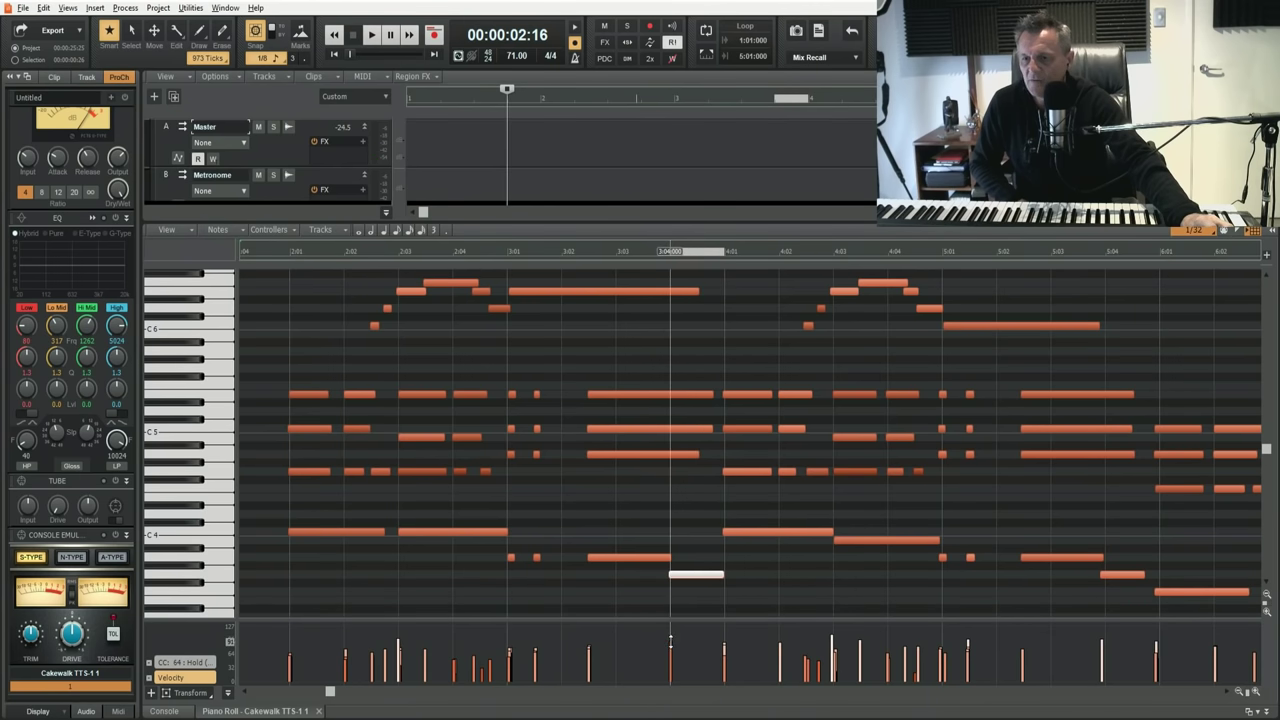
{"action": "left_click_drag", "start_coordinate": [671, 640], "coordinate": [671, 627]}
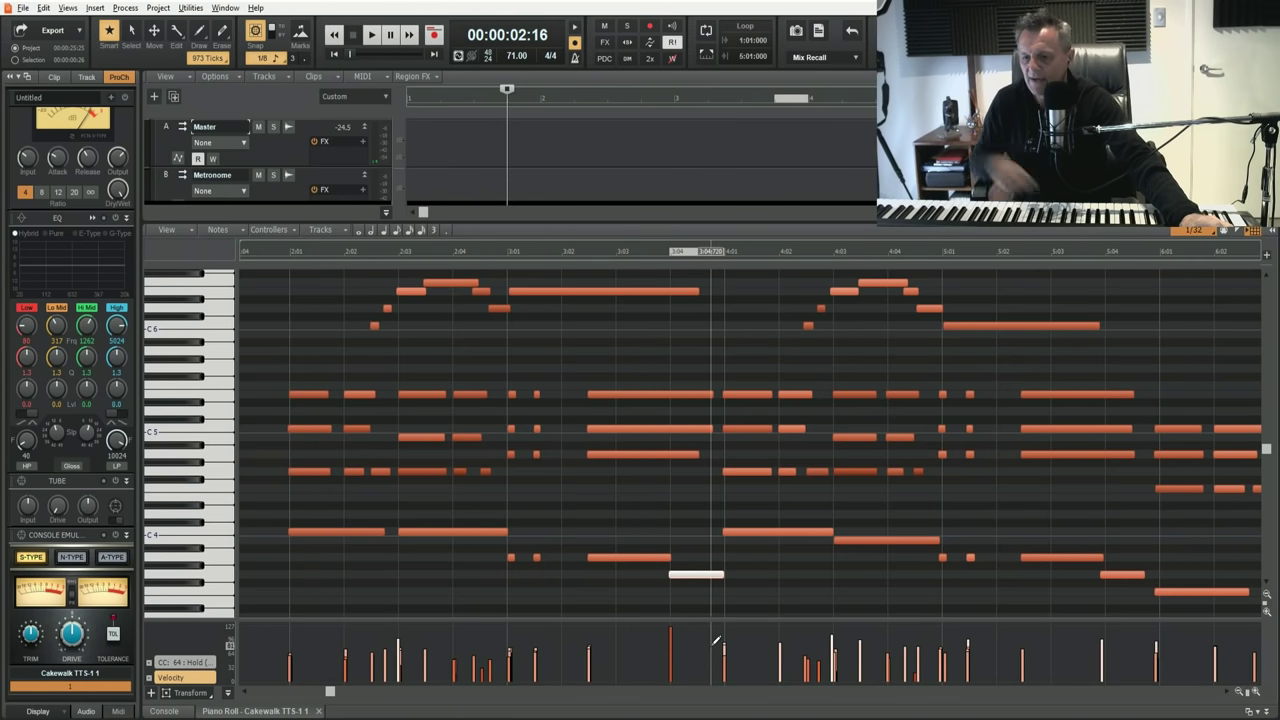
{"action": "key", "text": "space"}
{"action": "key", "text": "space"}
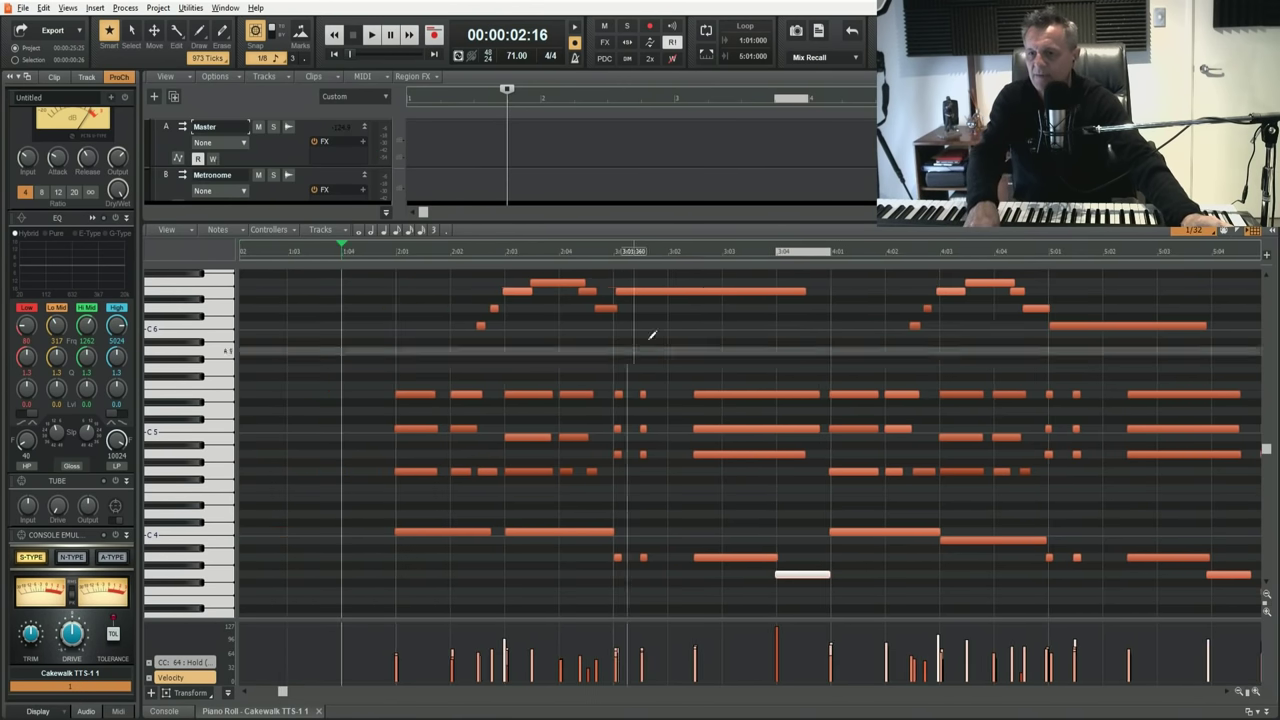
{"action": "left_click", "coordinate": [764, 251]}
{"action": "key", "text": "space"}
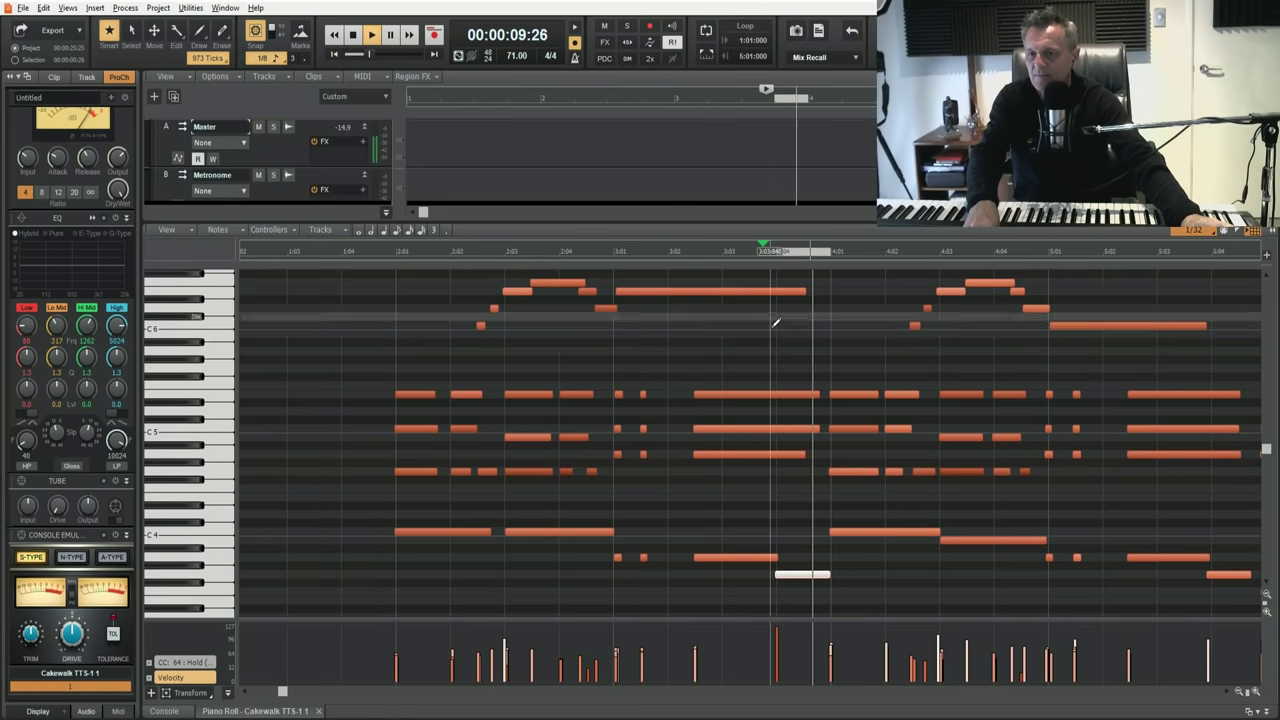
{"action": "key", "text": "space"}
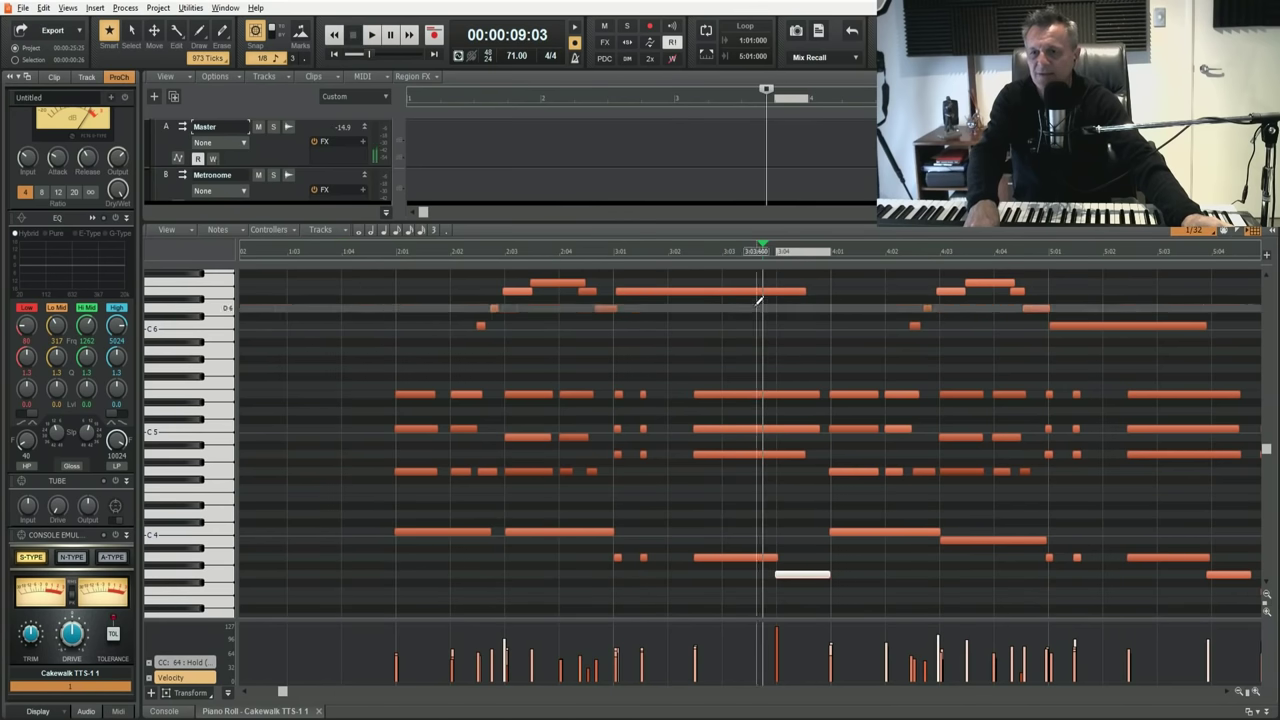
{"action": "left_click", "coordinate": [724, 255]}
{"action": "key", "text": "space"}
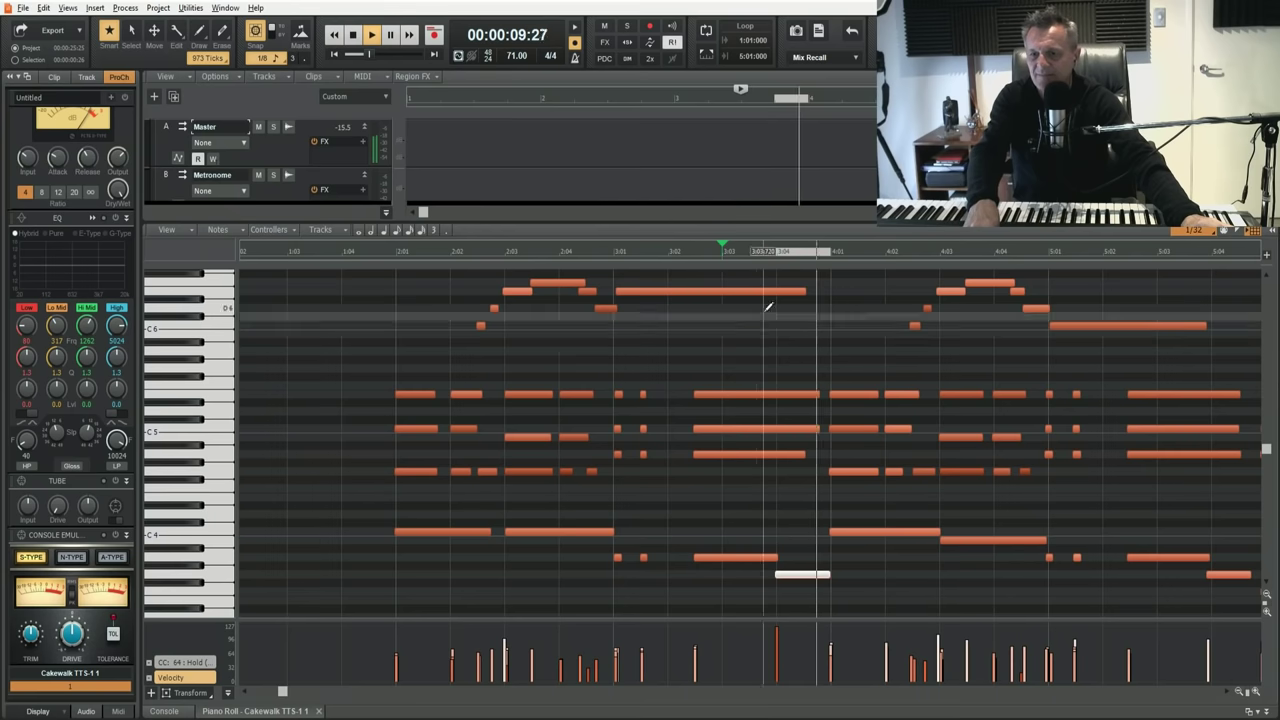
{"action": "key", "text": "space"}
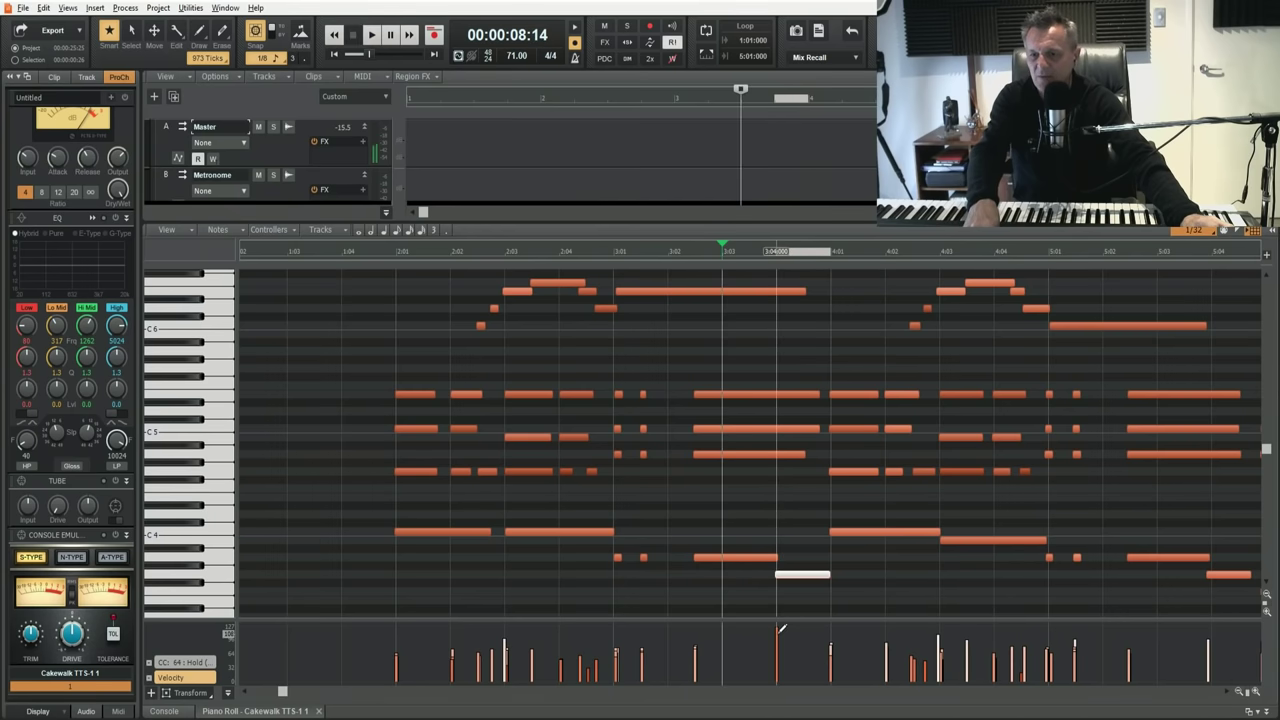
Lower another note's velocity to 70 and play it back
{"action": "left_click_drag", "start_coordinate": [777, 624], "coordinate": [778, 654]}
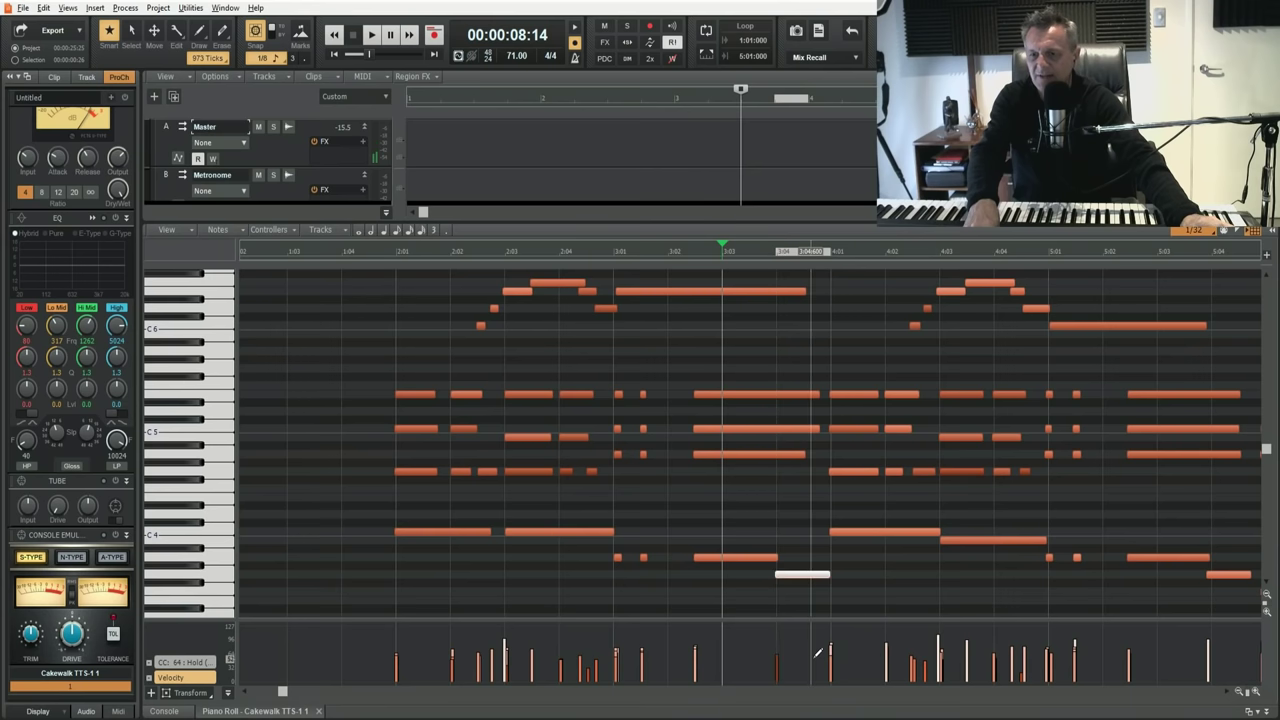
{"action": "key", "text": "space"}
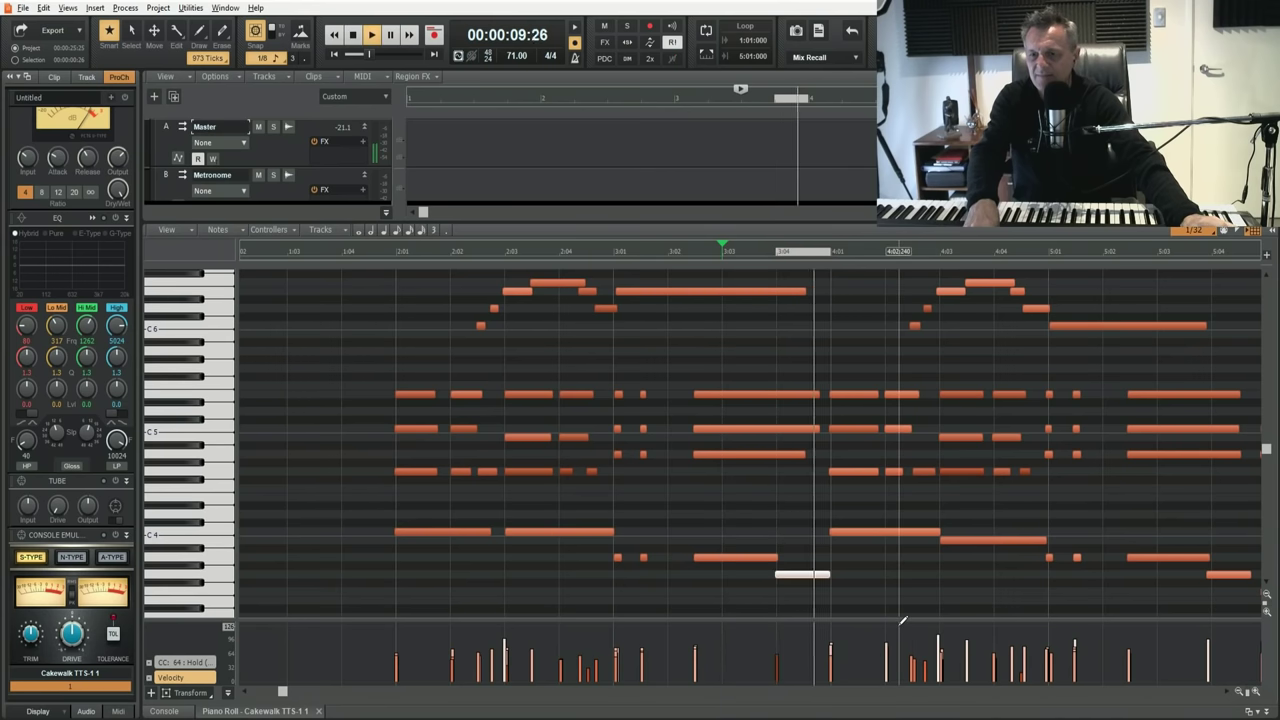
{"action": "key", "text": "space"}
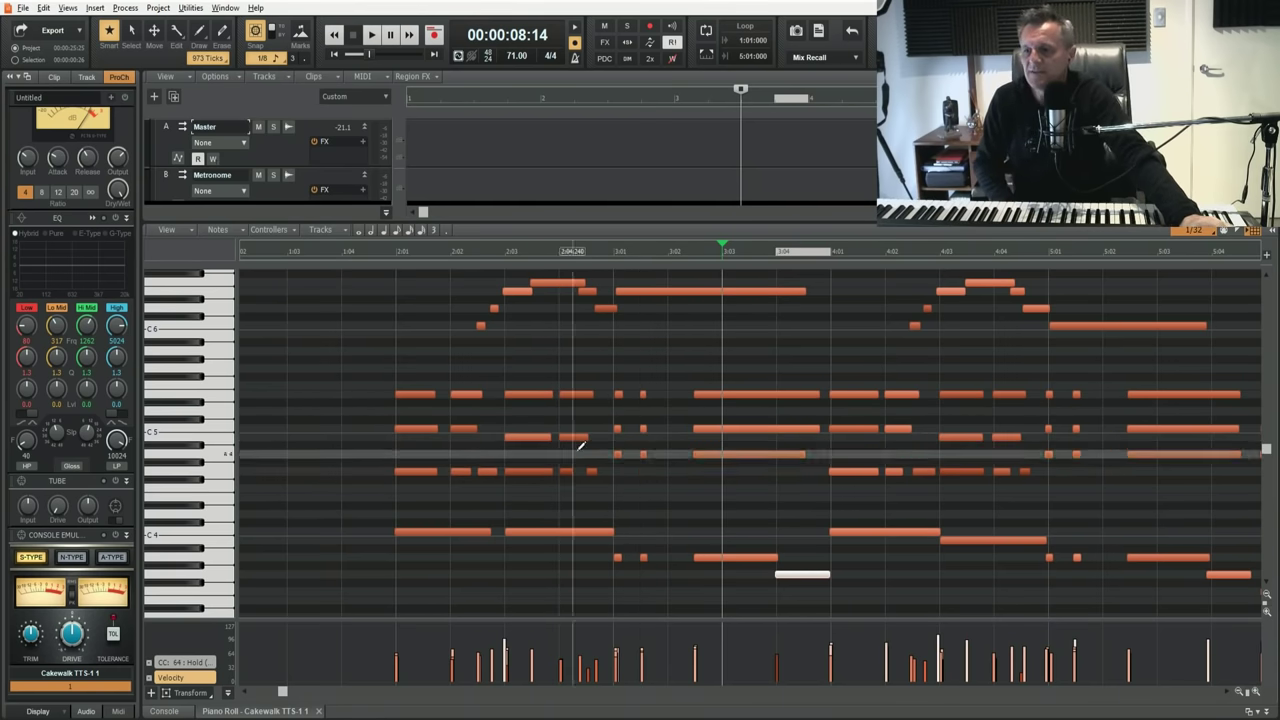
Show CC 64 Hold in an enlarged controller lane, then shift one sustain event earlier and one pedal block later
{"action": "left_click", "coordinate": [187, 664]}
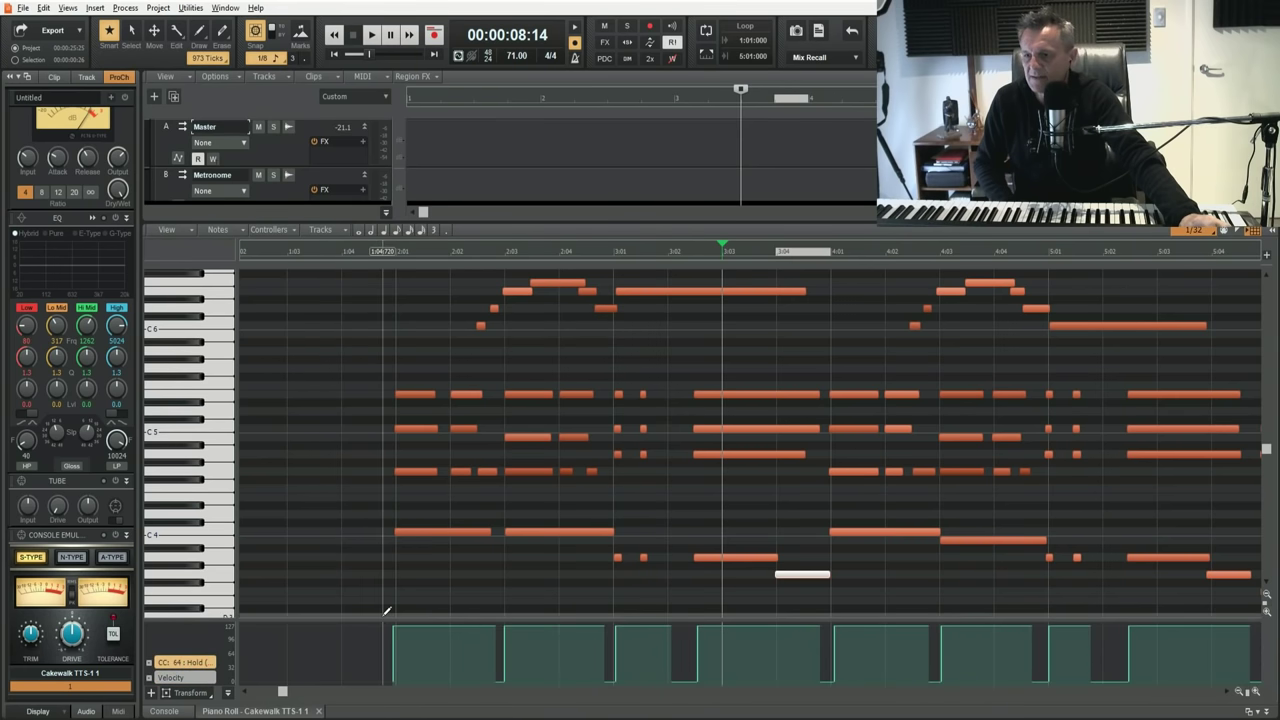
{"action": "left_click_drag", "start_coordinate": [384, 619], "coordinate": [384, 556]}
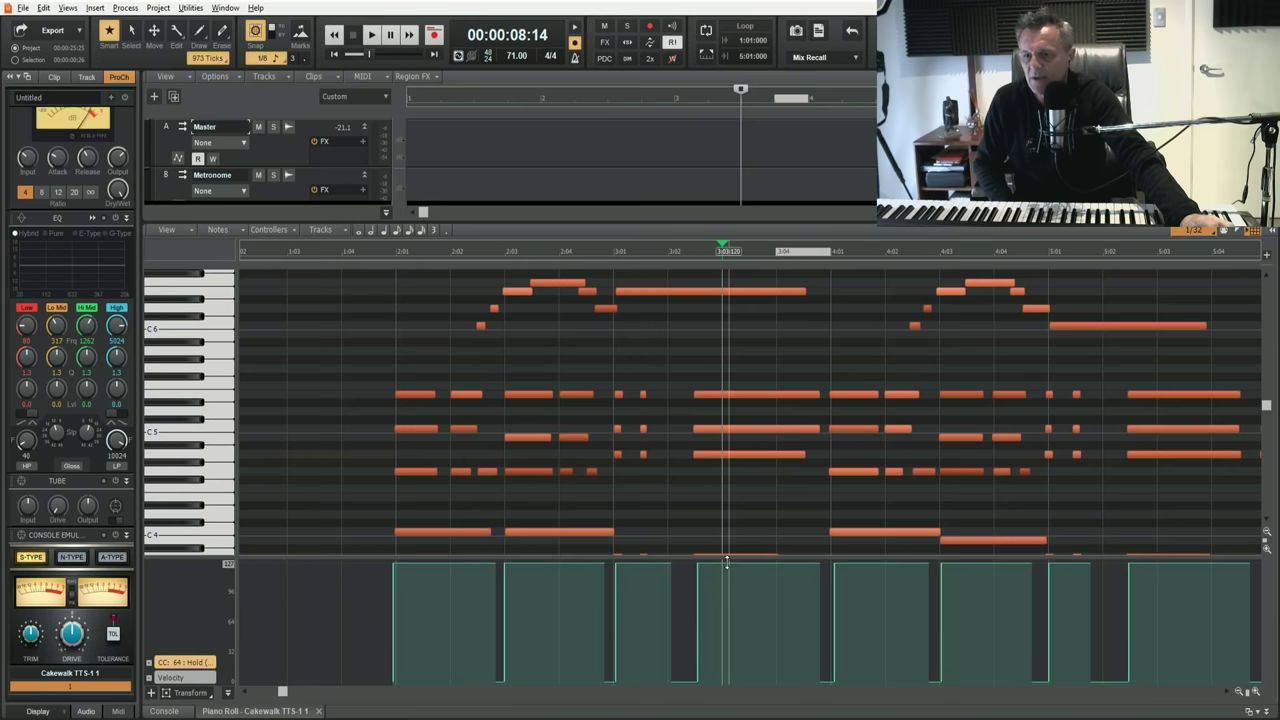
{"action": "left_click_drag", "start_coordinate": [700, 563], "coordinate": [688, 566]}
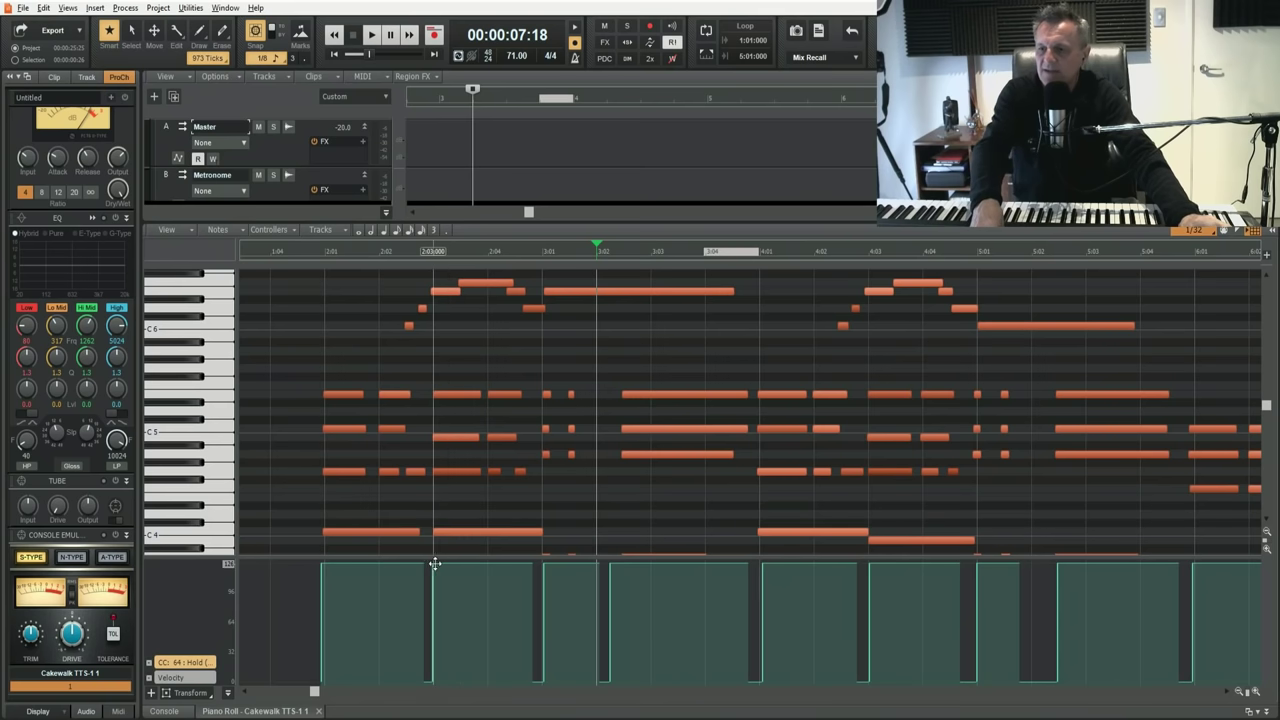
{"action": "left_click_drag", "start_coordinate": [433, 564], "coordinate": [441, 558]}
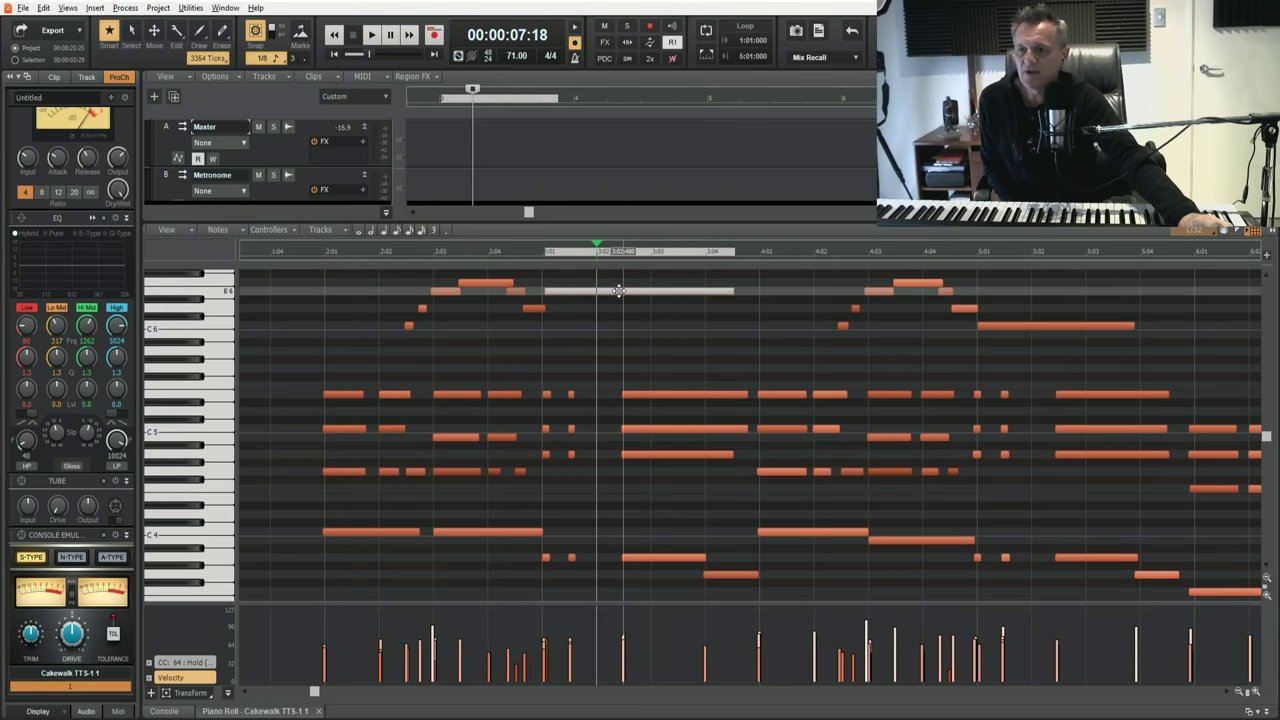
Nudge the long E6 note and its neighbour by small off-grid amounts, leaving E6 around 3:01:120
{"action": "mouse_move", "coordinate": [619, 290]}
{"action": "left_mouse_down"}
{"action": "mouse_move", "coordinate": [690, 290]}
{"action": "mouse_move", "coordinate": [615, 293]}
{"action": "left_mouse_up"}
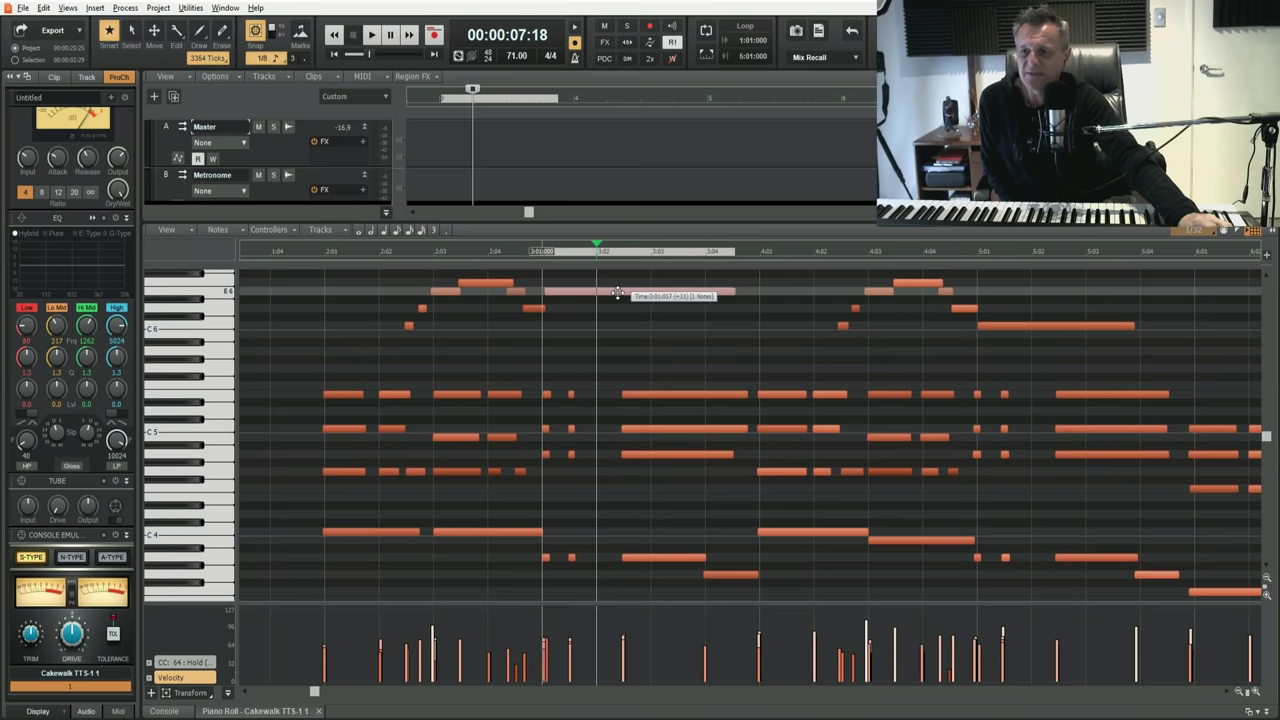
{"action": "left_click_drag", "start_coordinate": [615, 293], "coordinate": [615, 292]}
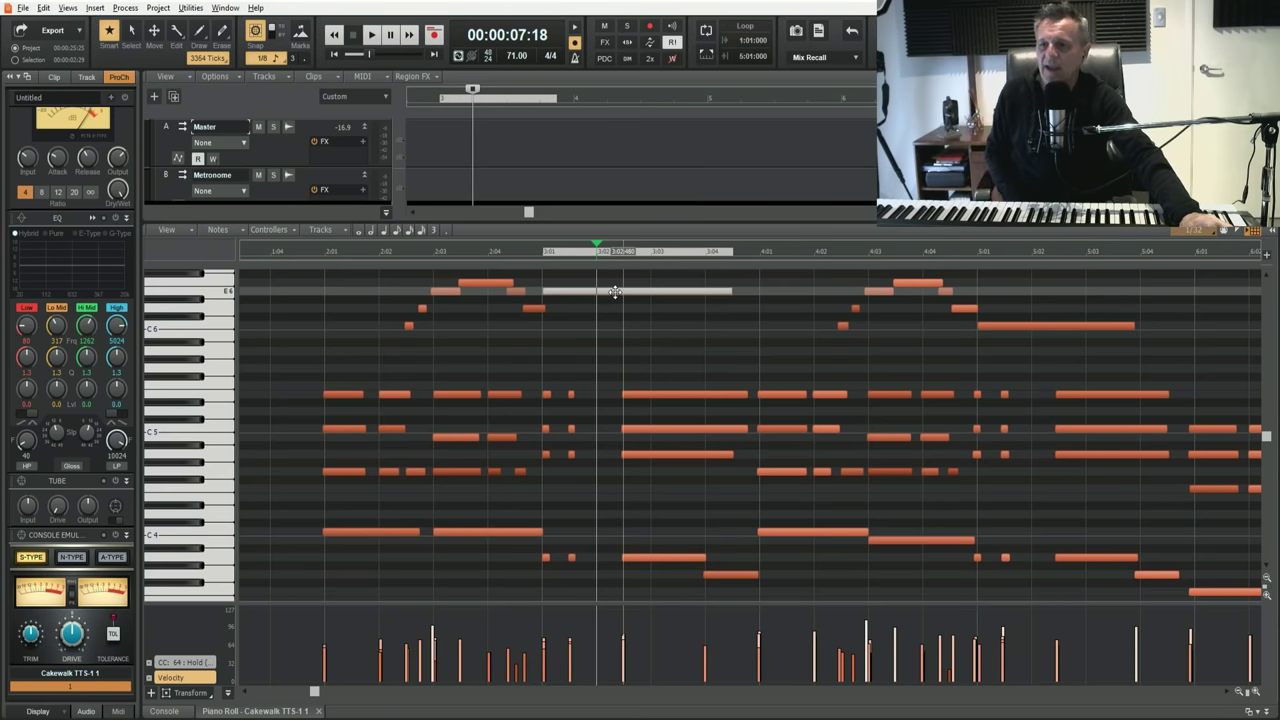
{"action": "left_click_drag", "start_coordinate": [615, 291], "coordinate": [614, 289]}
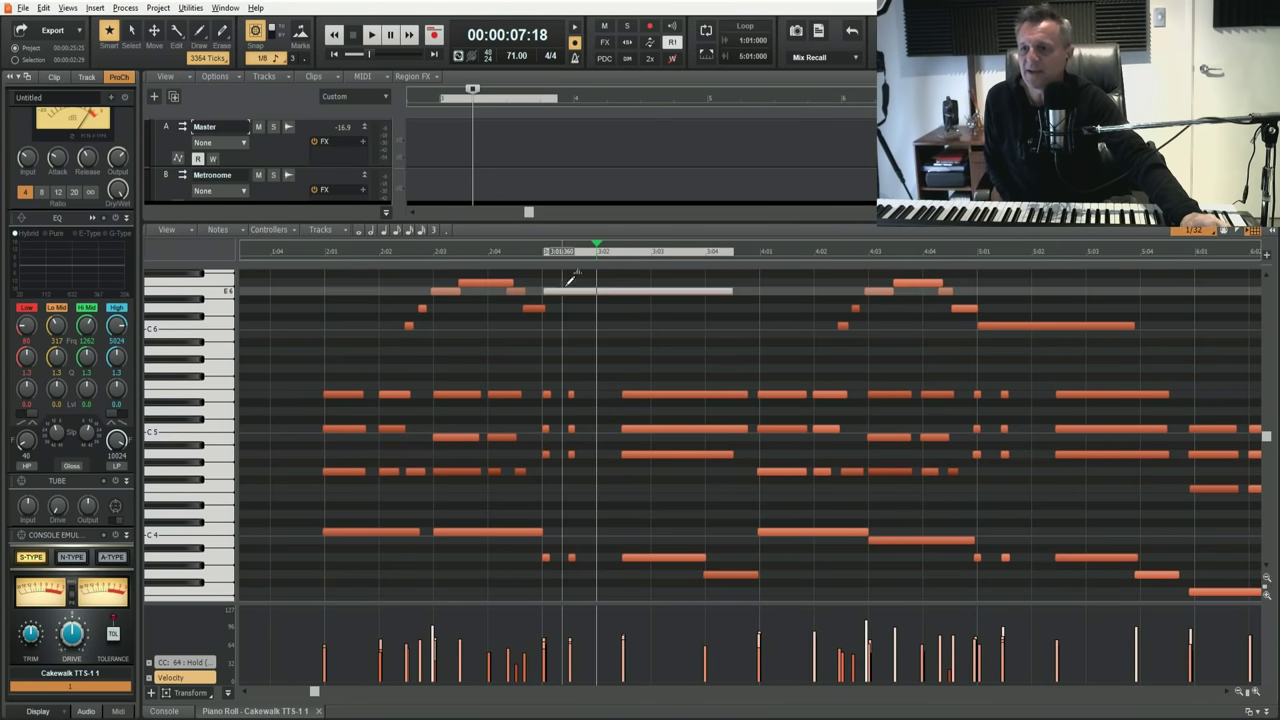
{"action": "mouse_move", "coordinate": [563, 292]}
{"action": "left_mouse_down"}
{"action": "mouse_move", "coordinate": [613, 293]}
{"action": "mouse_move", "coordinate": [567, 294]}
{"action": "left_mouse_up"}
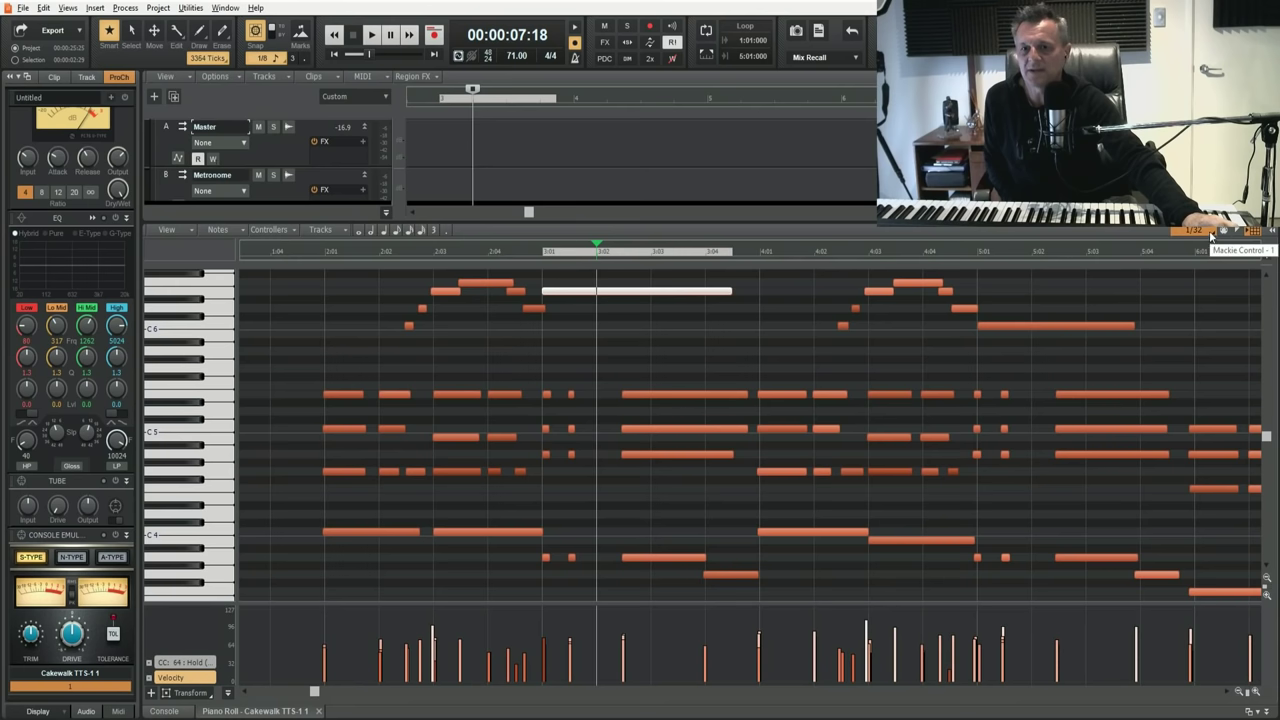
Set snap to 1/4 and move the long E6 note one beat later to start at 3:02
{"action": "left_click", "coordinate": [1211, 234]}
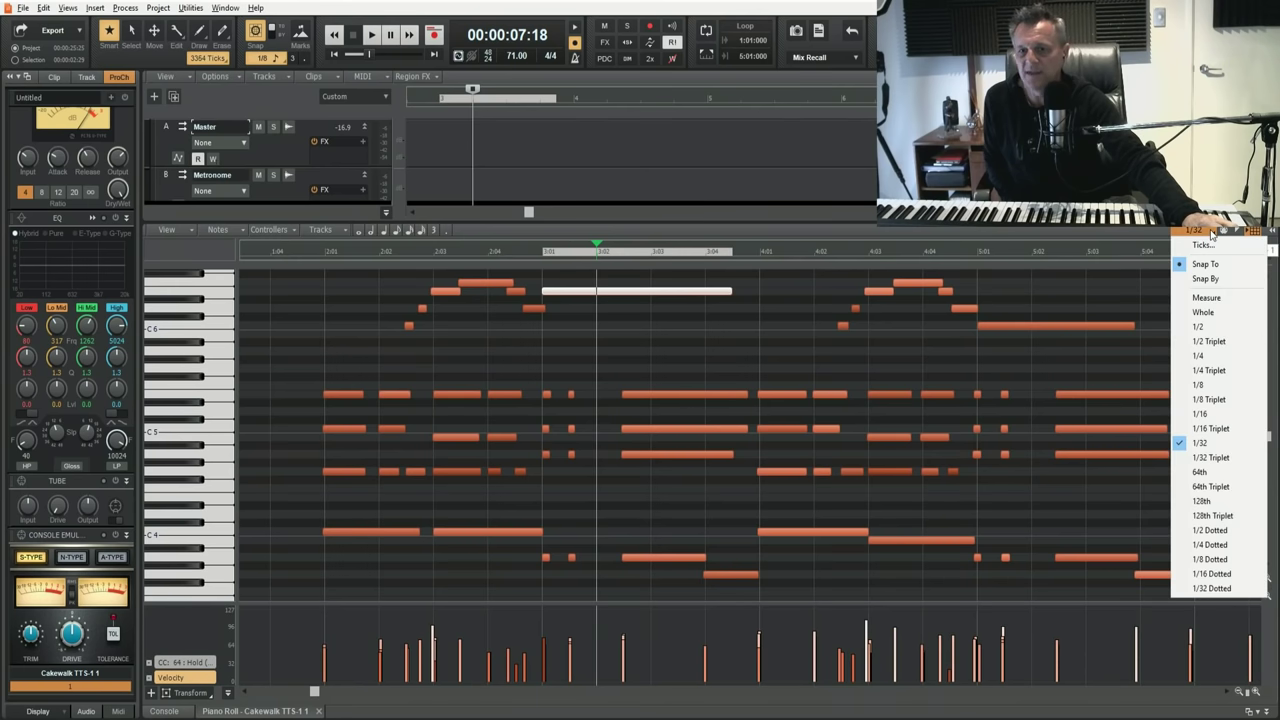
{"action": "left_click", "coordinate": [1201, 357]}
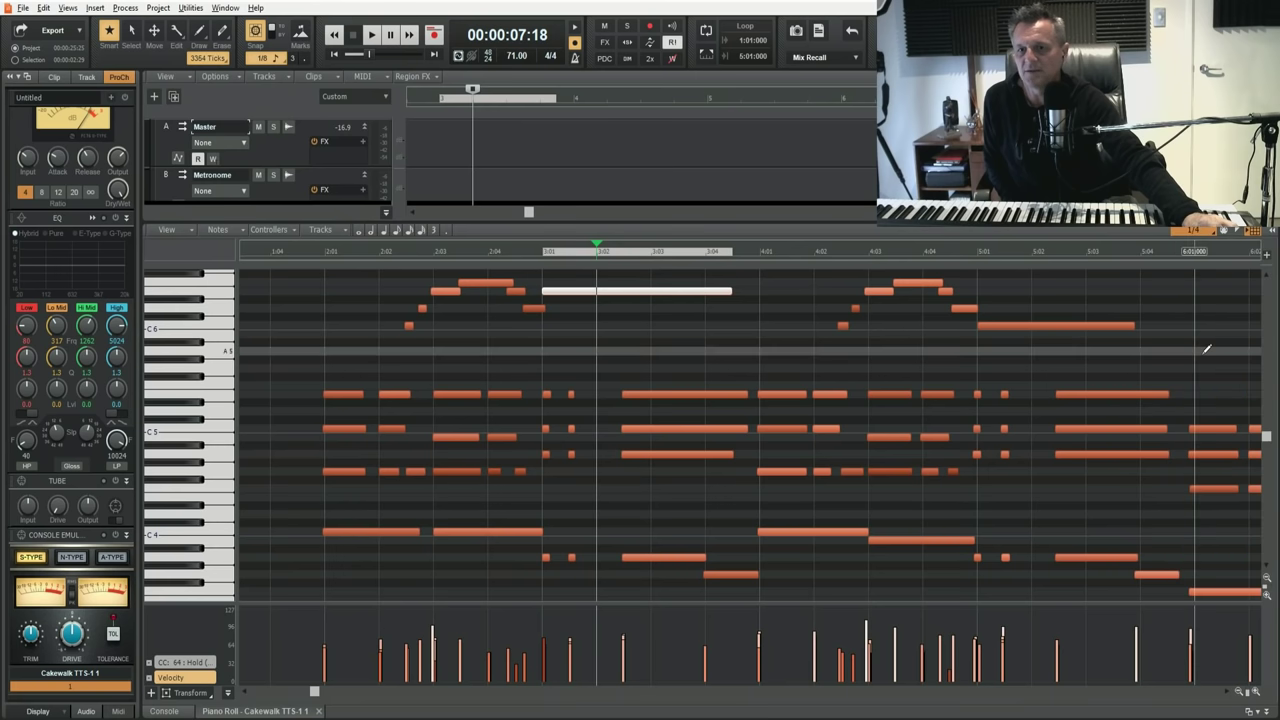
{"action": "left_click_drag", "start_coordinate": [606, 291], "coordinate": [657, 290]}
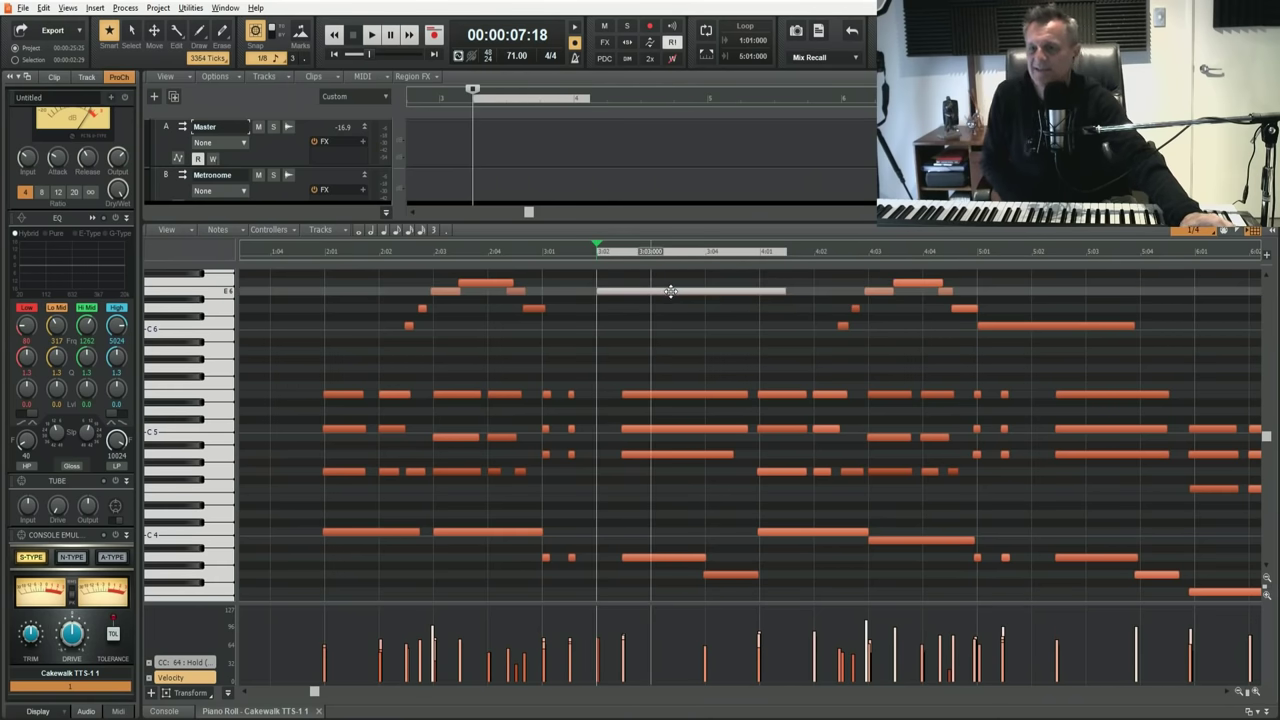
{"action": "left_click", "coordinate": [1208, 236]}
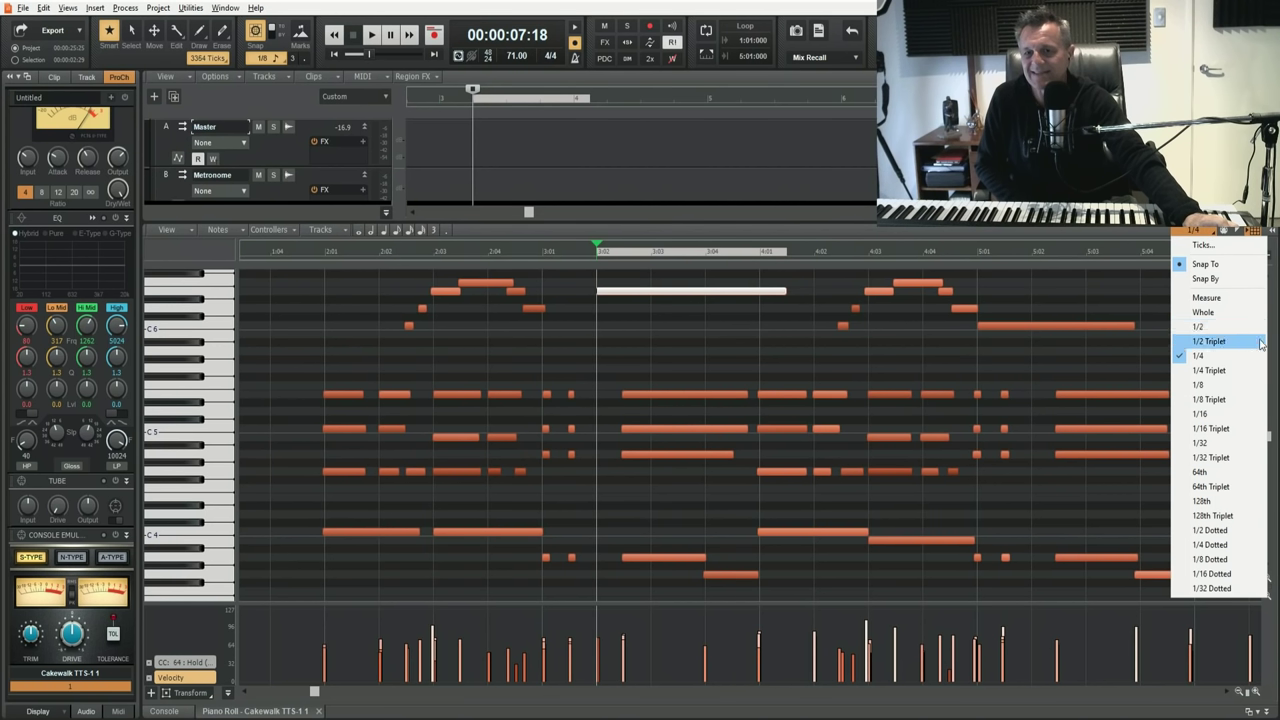
With 1/8 snap, drop the long note to C6, then draw E6 from 3:02 to 3:04 and D6 at 4:01
{"action": "left_click", "coordinate": [1205, 386]}
{"action": "left_click_drag", "start_coordinate": [660, 292], "coordinate": [689, 329]}
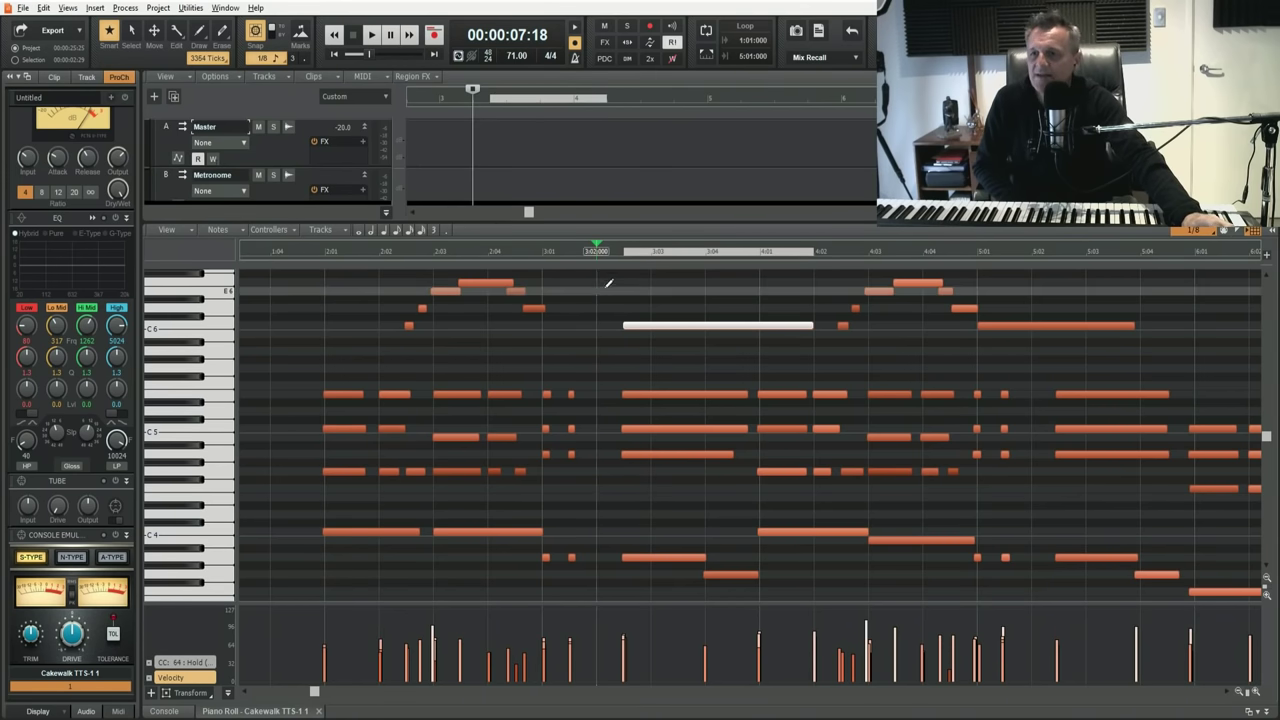
{"action": "left_click_drag", "start_coordinate": [603, 287], "coordinate": [762, 286]}
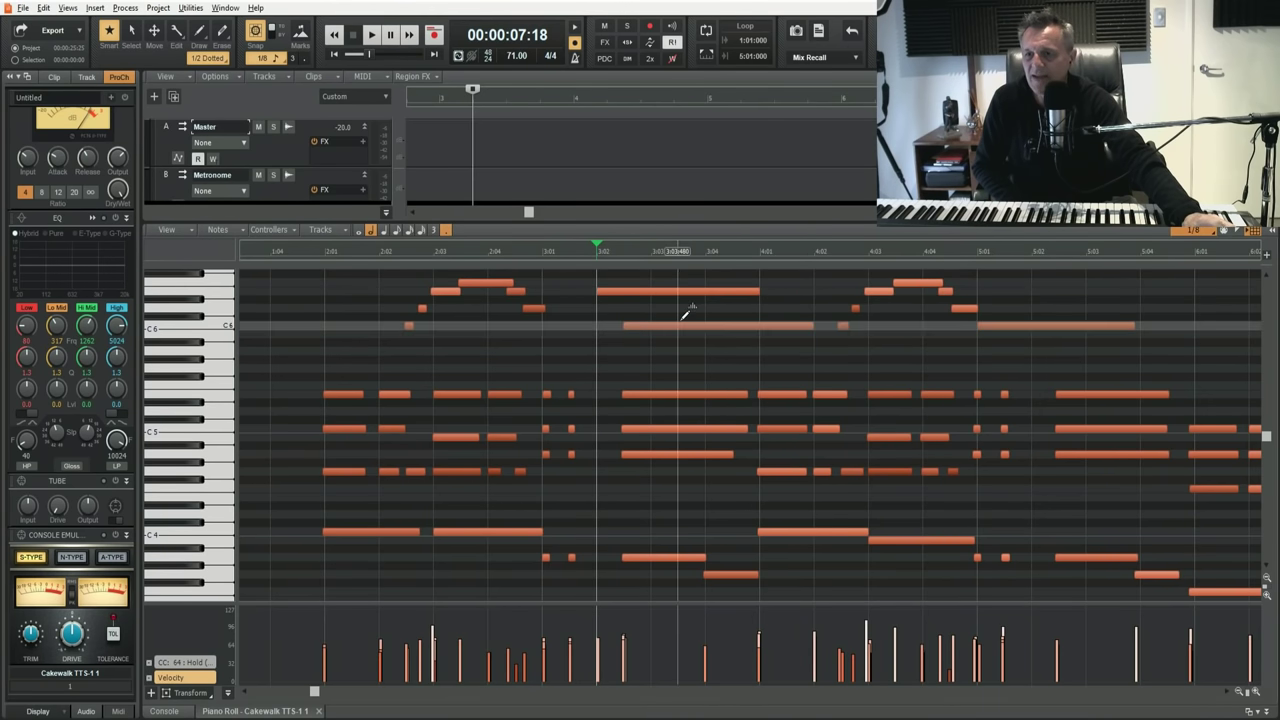
{"action": "left_click", "coordinate": [764, 301]}
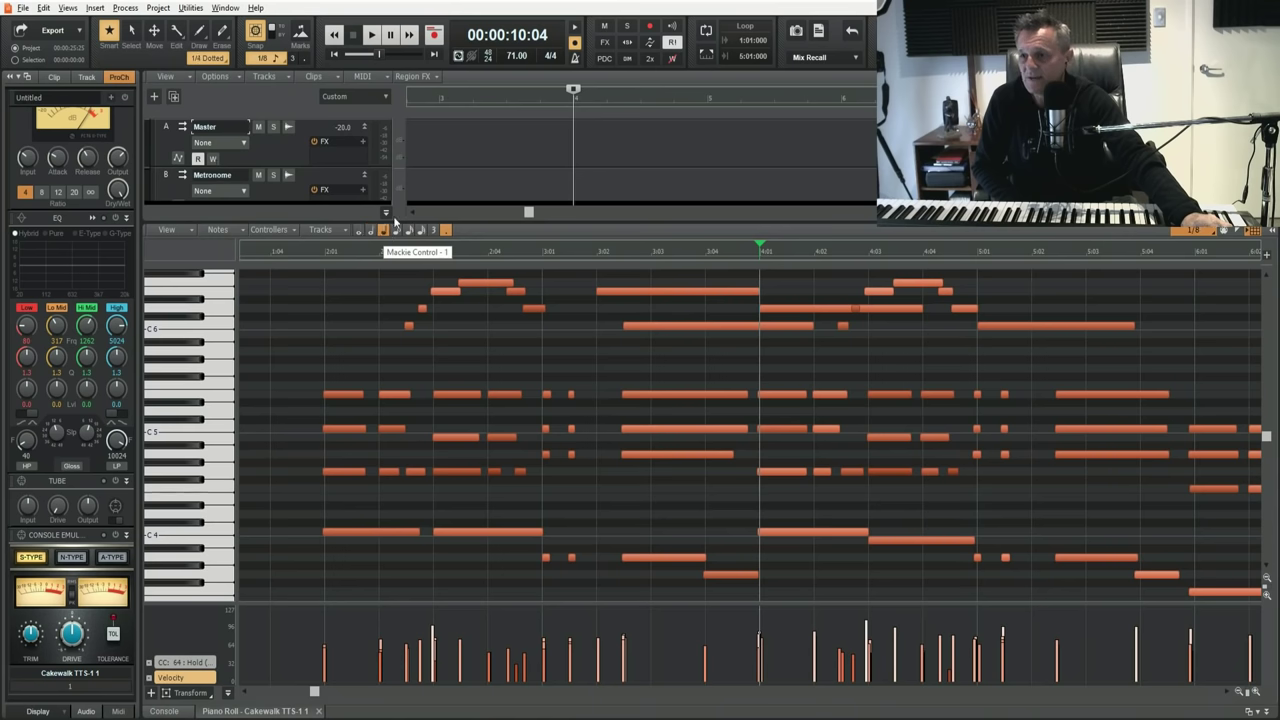
Add a dotted-quarter G#5 note at 2:01 and another short note just above it
{"action": "left_click", "coordinate": [331, 357]}
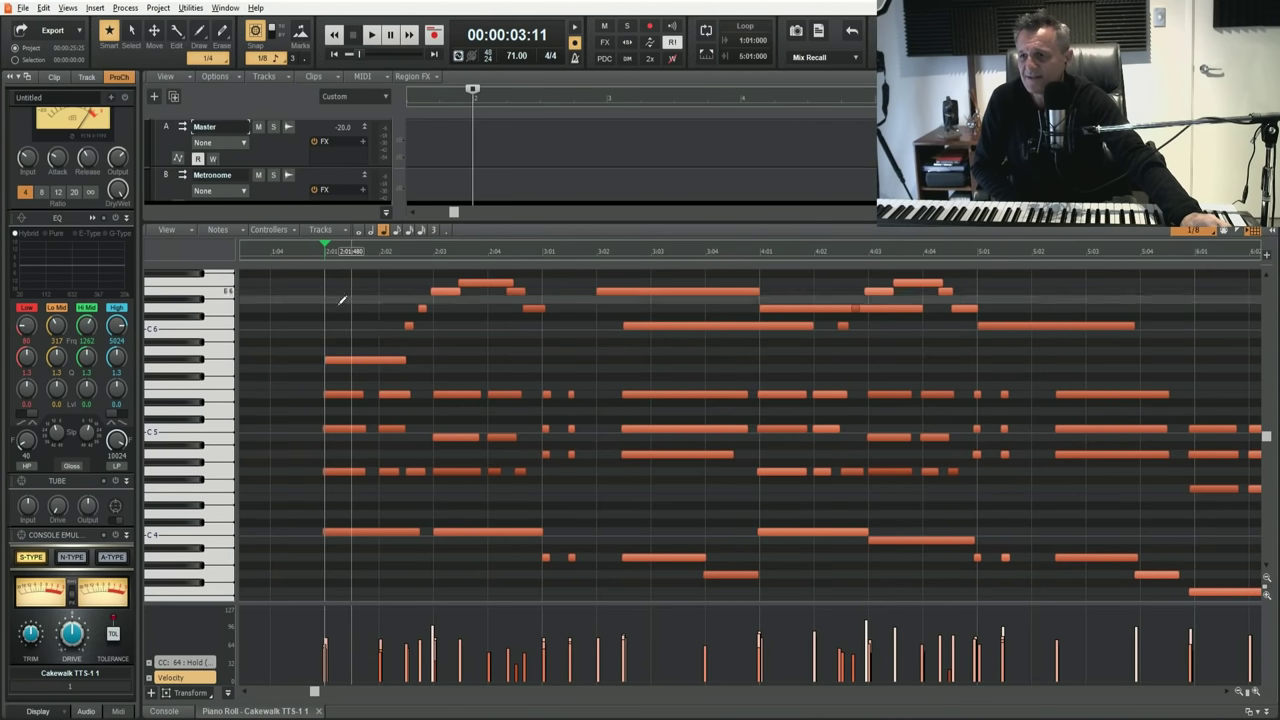
{"action": "left_click", "coordinate": [333, 341]}
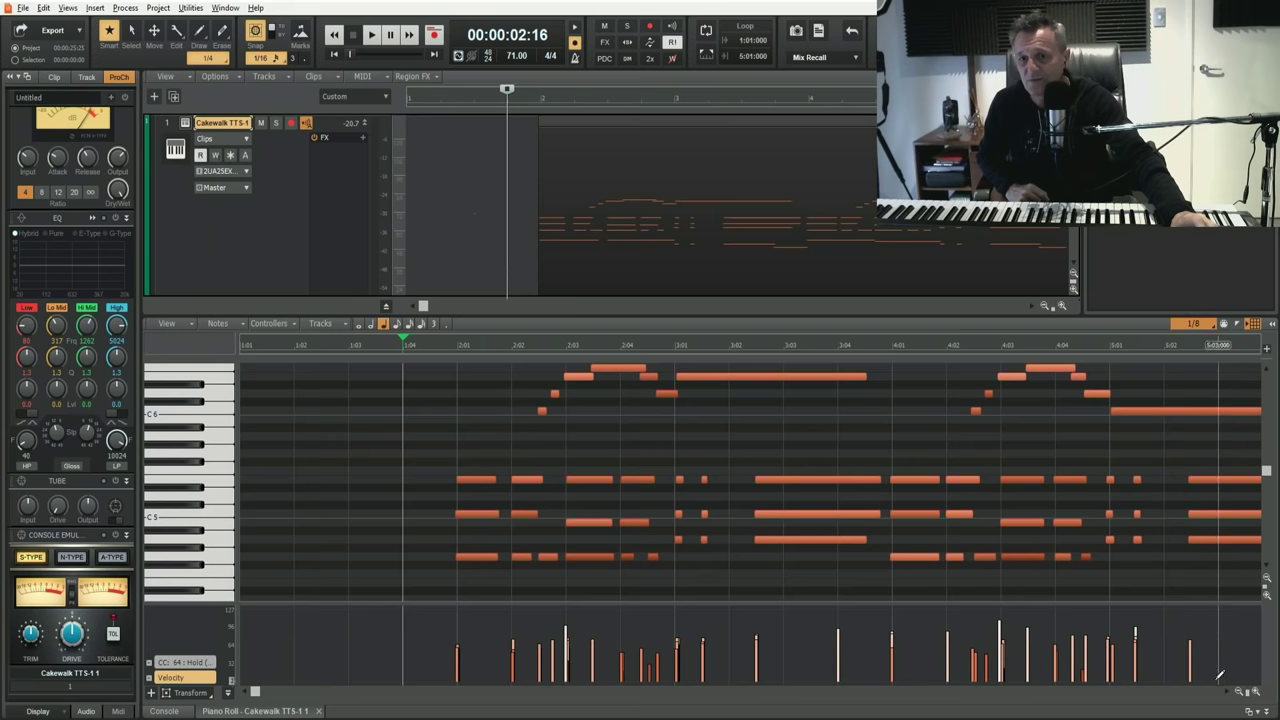
Zoom horizontally to fit the clip, return playback to 00:00:02:29, and select every note in the TTS-1 clip
{"action": "left_click", "coordinate": [455, 345]}
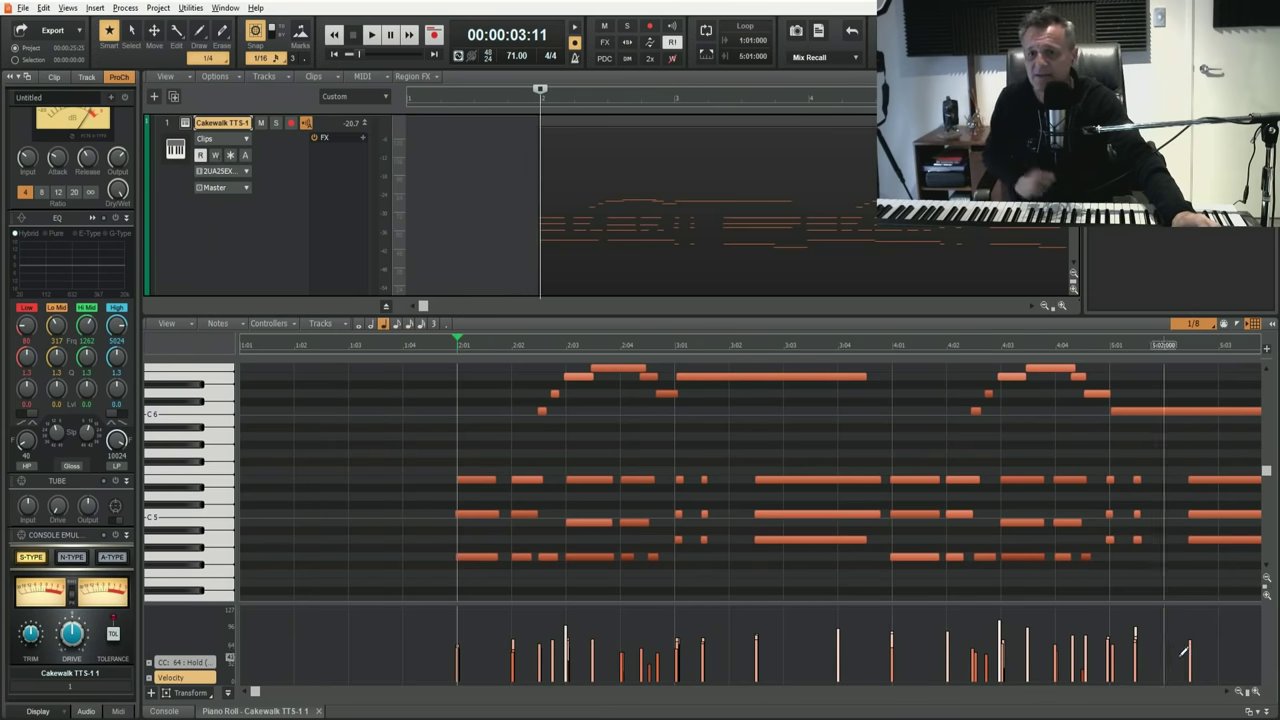
{"action": "left_click", "coordinate": [1255, 691]}
{"action": "left_click", "coordinate": [1255, 691]}
{"action": "left_click", "coordinate": [1255, 691]}
{"action": "left_click", "coordinate": [1255, 691]}
{"action": "left_click", "coordinate": [1255, 691]}
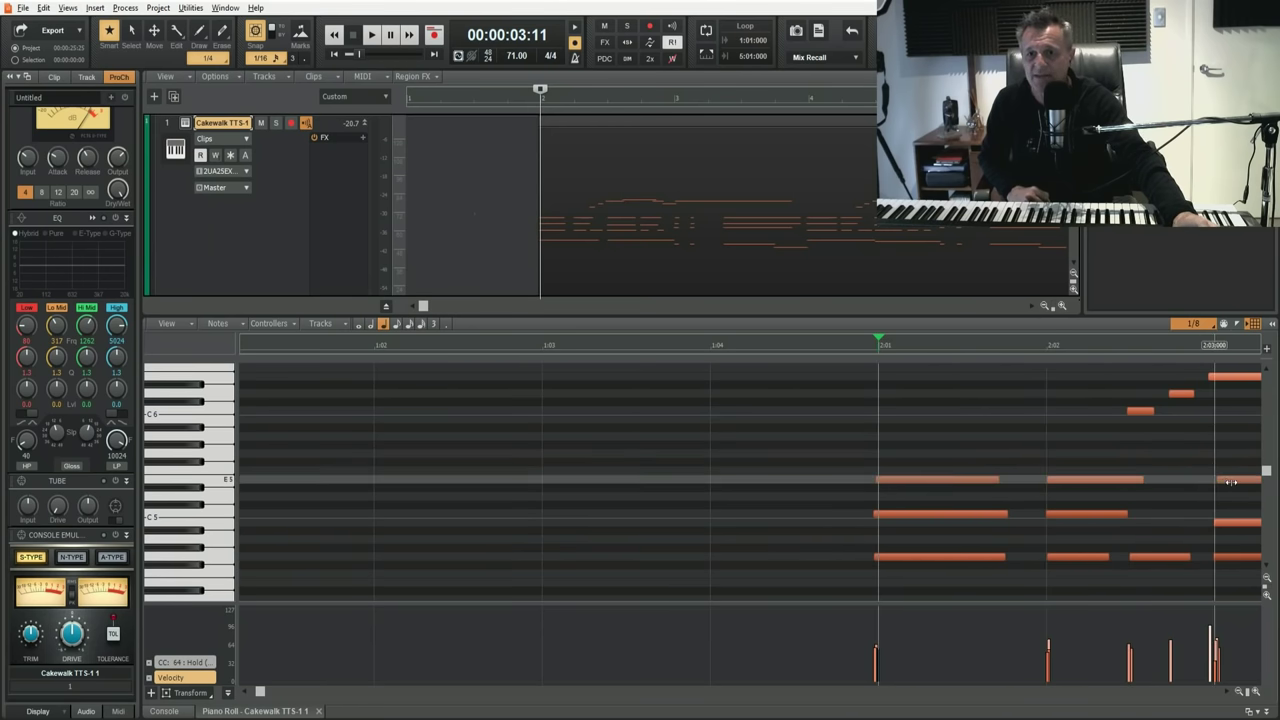
{"action": "left_click", "coordinate": [1238, 691]}
{"action": "left_click", "coordinate": [1238, 691]}
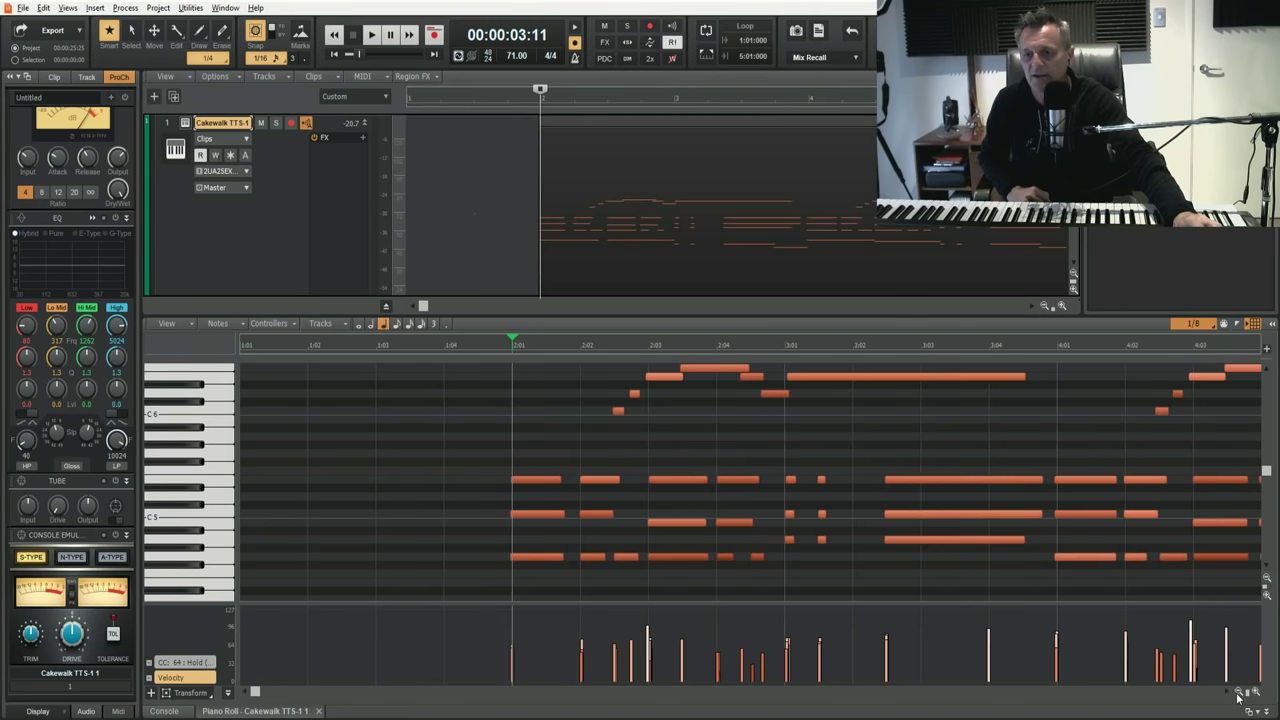
{"action": "left_click", "coordinate": [1238, 691]}
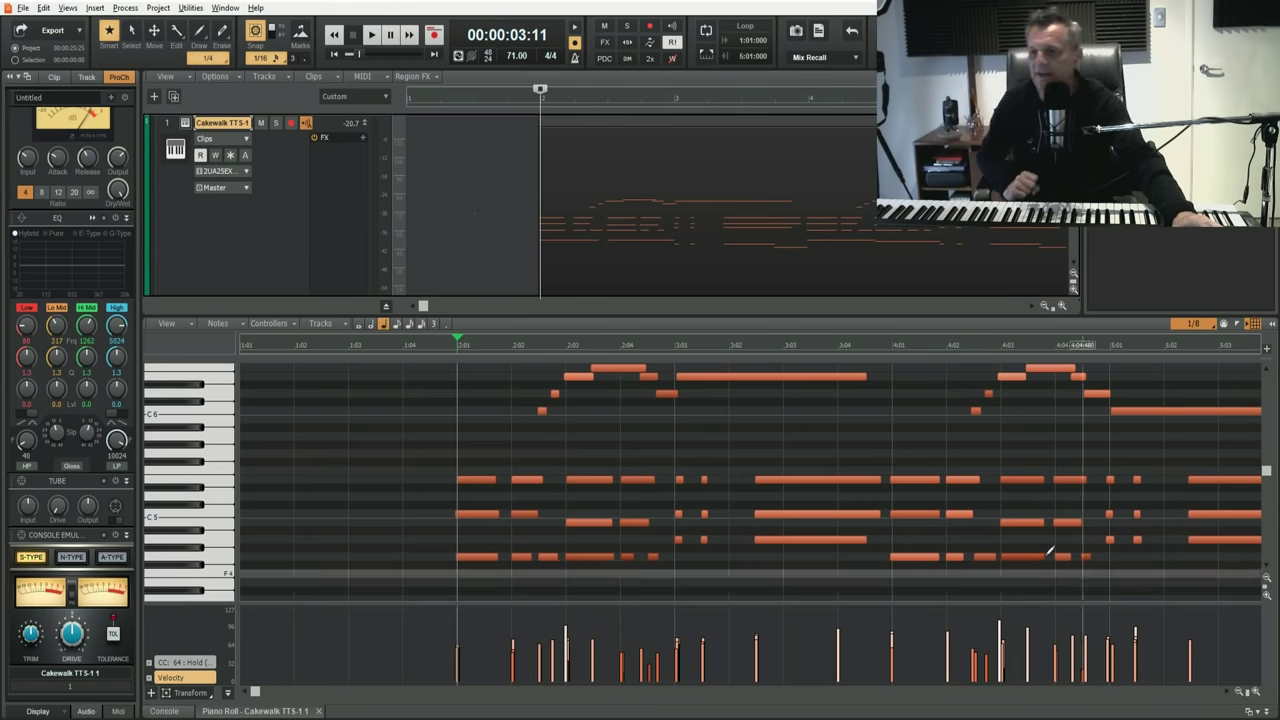
{"action": "left_click", "coordinate": [438, 344]}
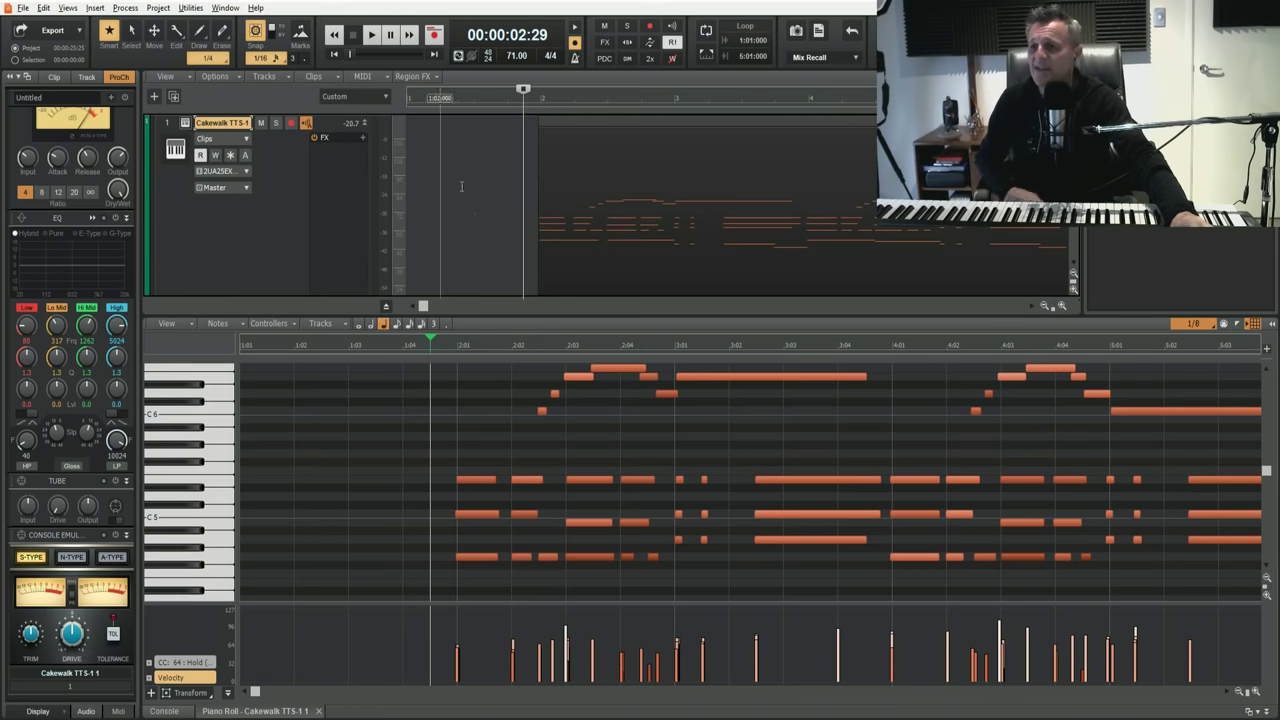
{"action": "left_click", "coordinate": [601, 122]}
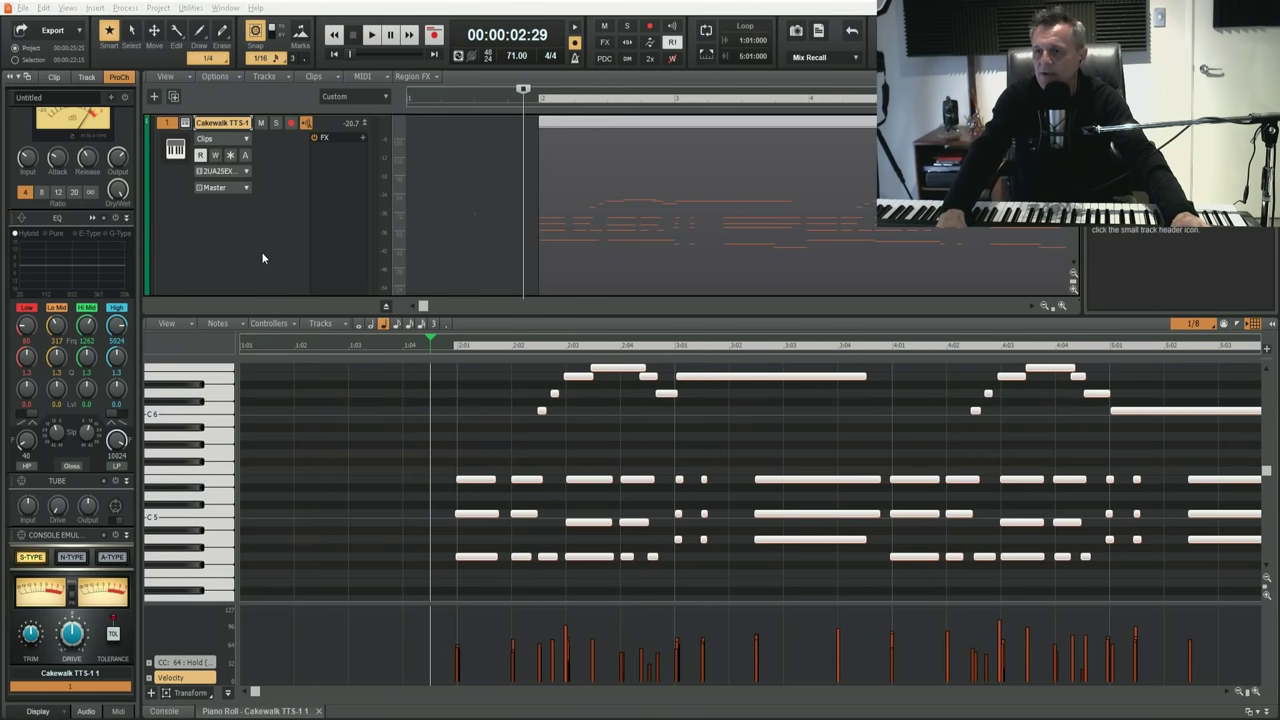
Apply a trial quantize, play and stop it, undo it, then bring the Quantize dialog back with Q
{"action": "key", "text": "q"}
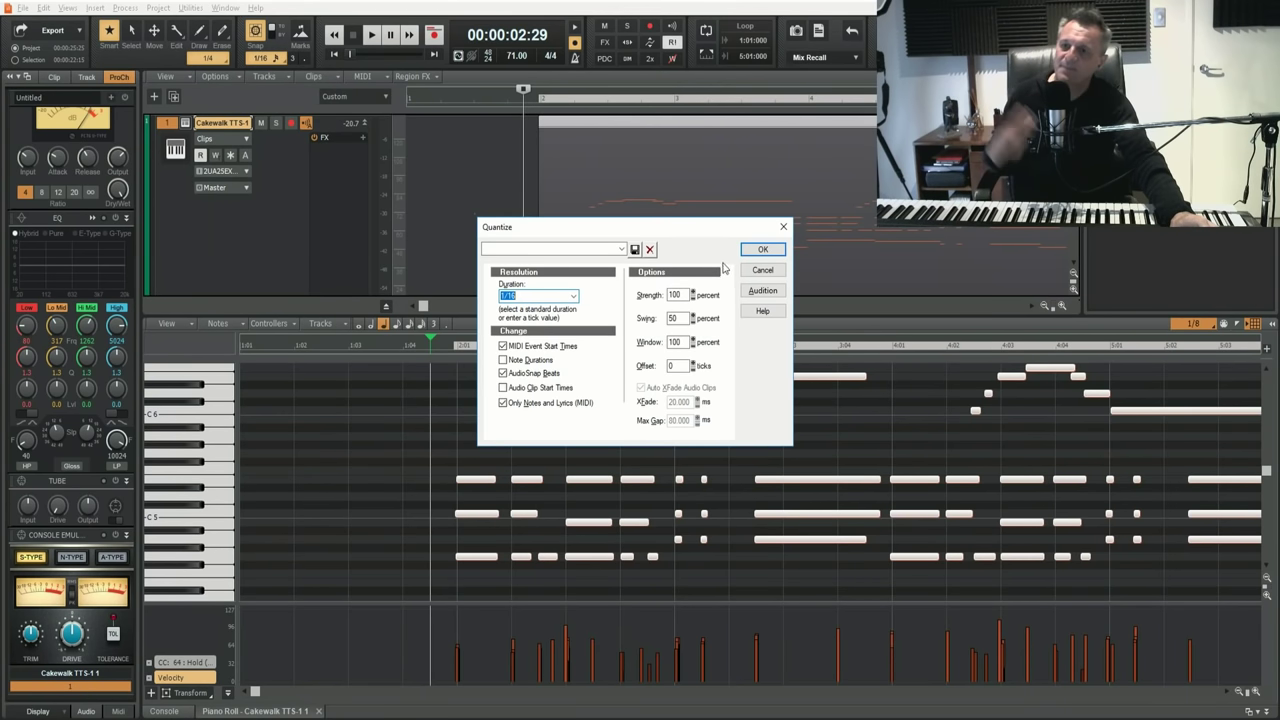
{"action": "left_click", "coordinate": [763, 250]}
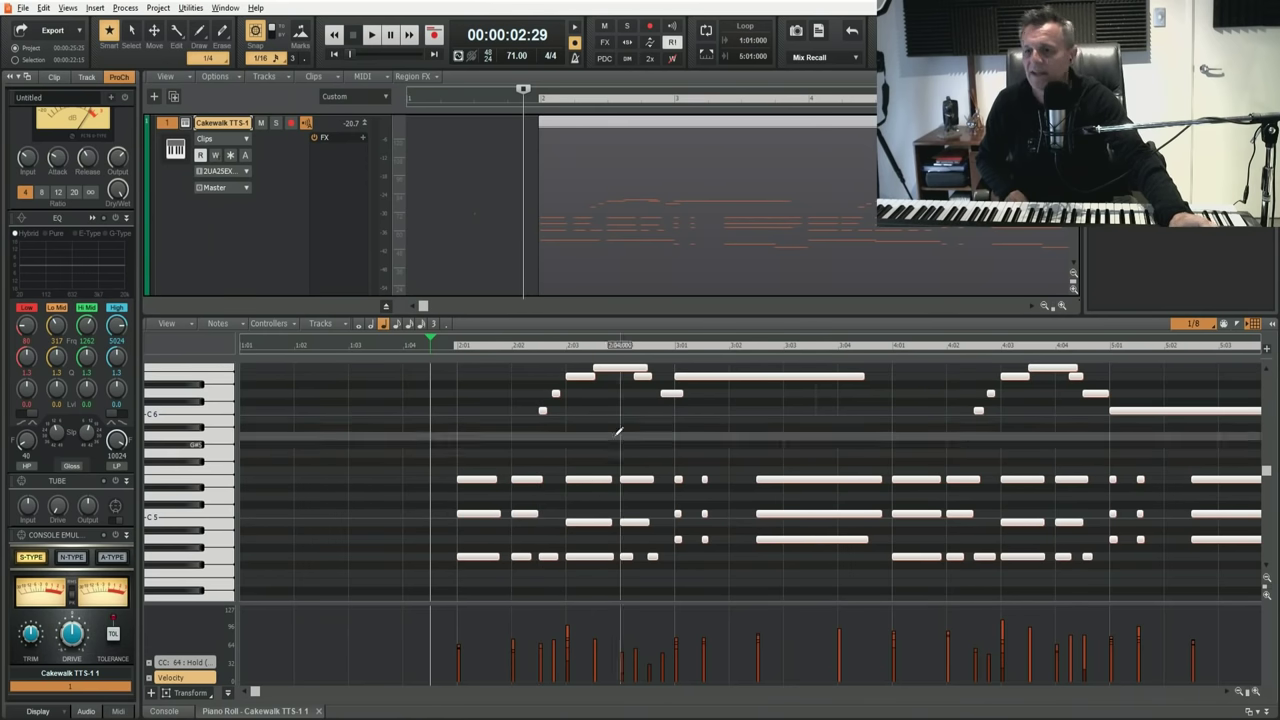
{"action": "key", "text": "space"}
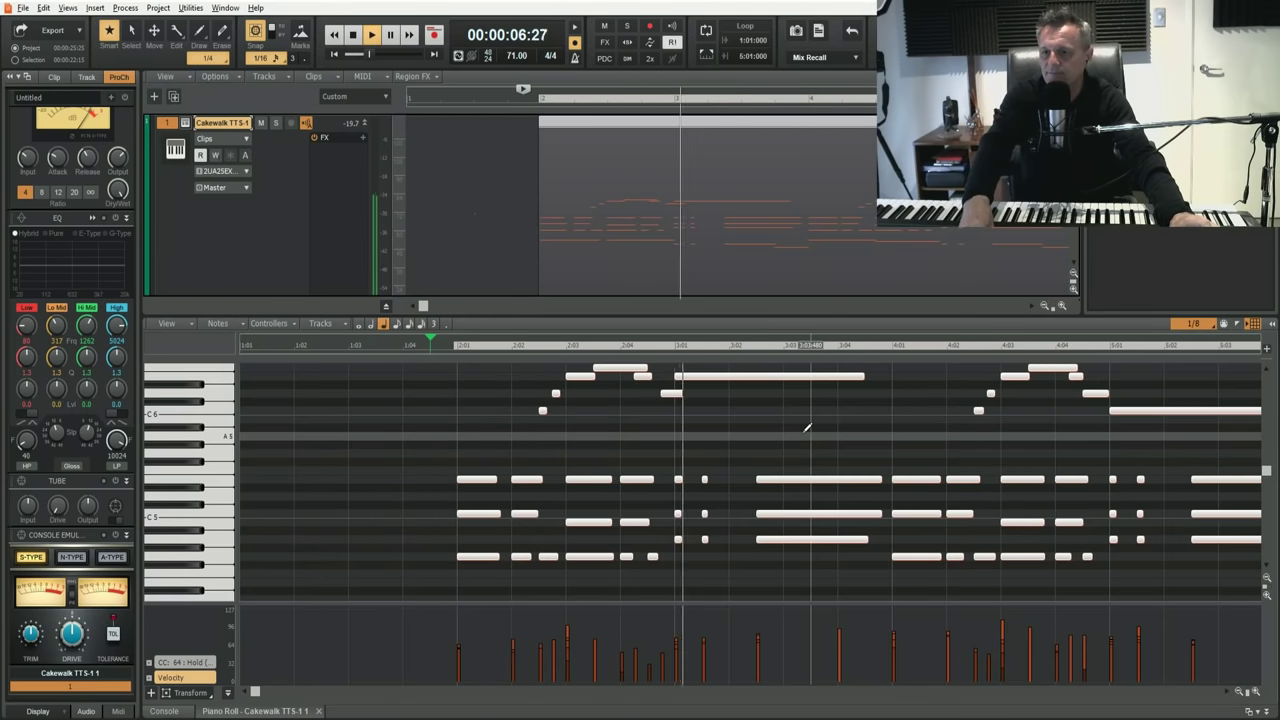
{"action": "key", "text": "space"}
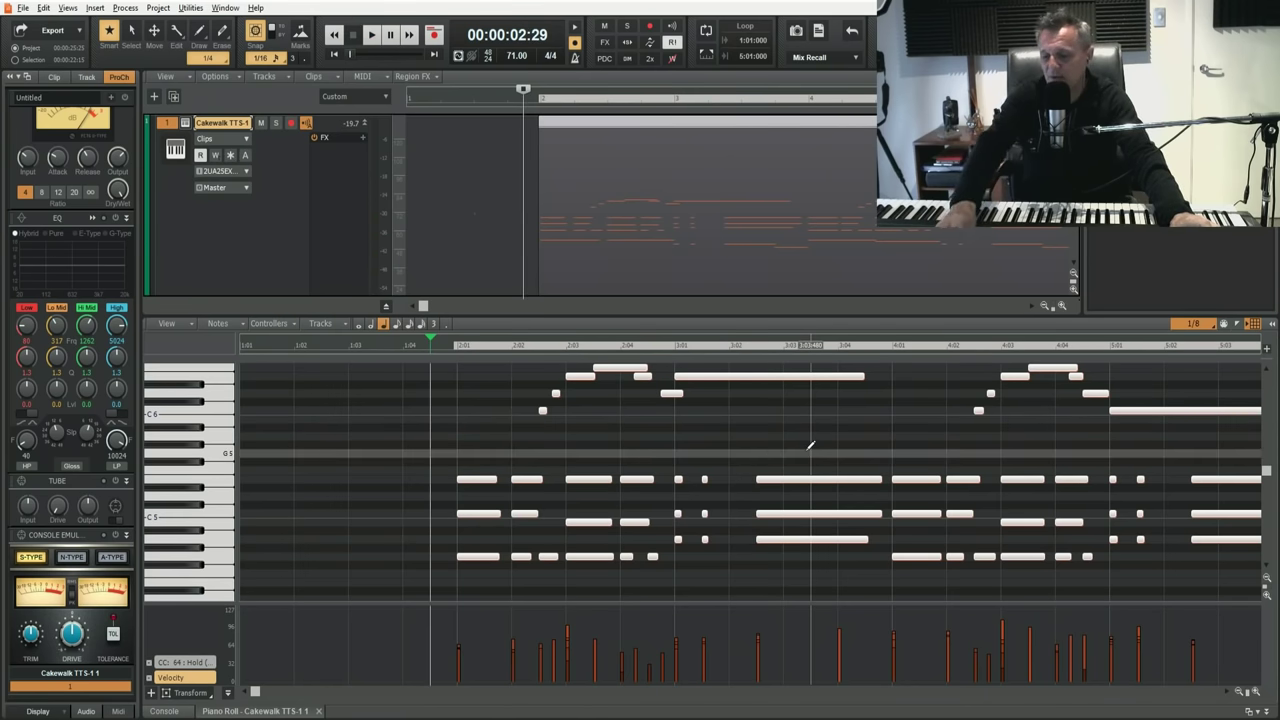
{"action": "key", "text": "ctrl+z"}
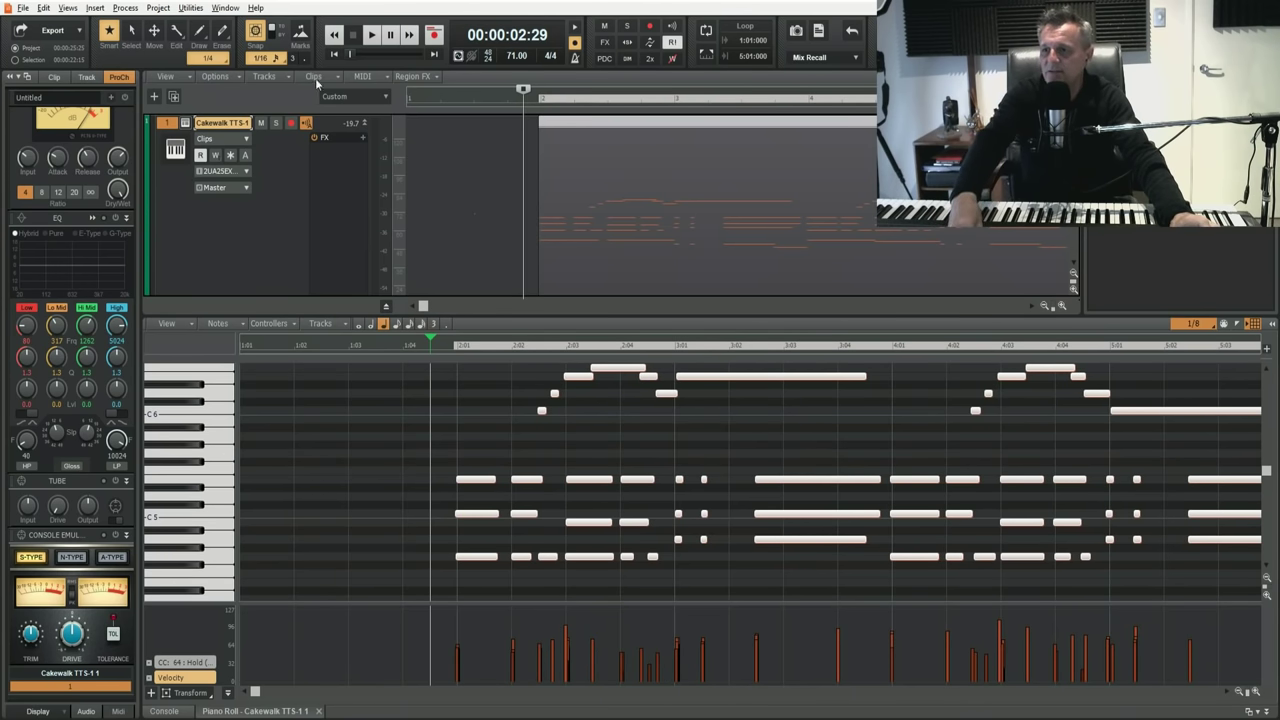
{"action": "key", "text": "q"}
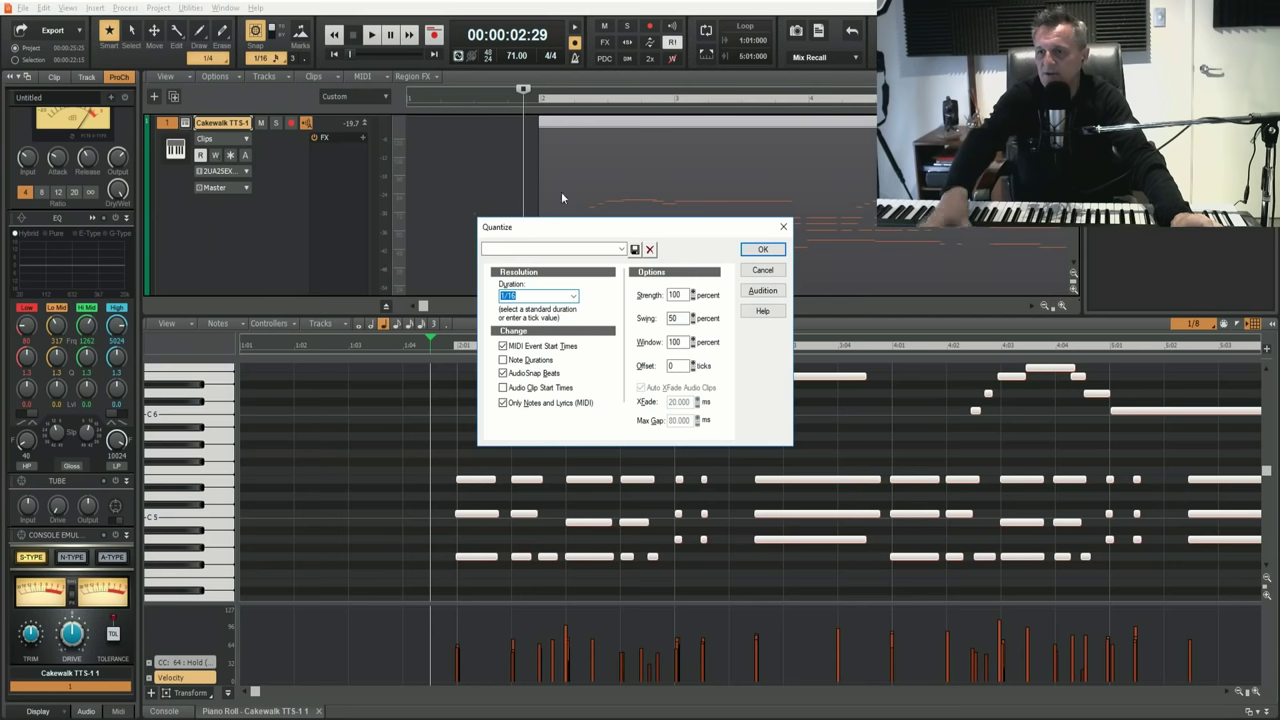
Quantize the notes to 1/8, listen to the result, then undo it
{"action": "left_click", "coordinate": [574, 298]}
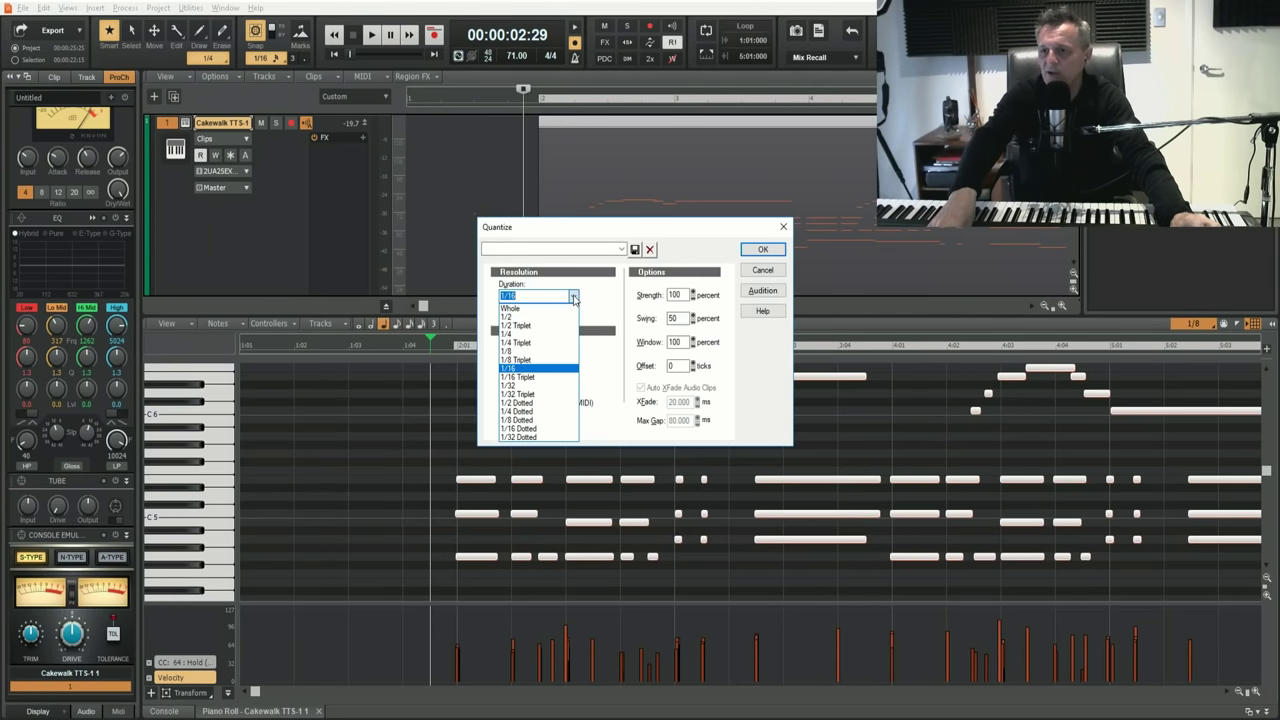
{"action": "left_click", "coordinate": [524, 352]}
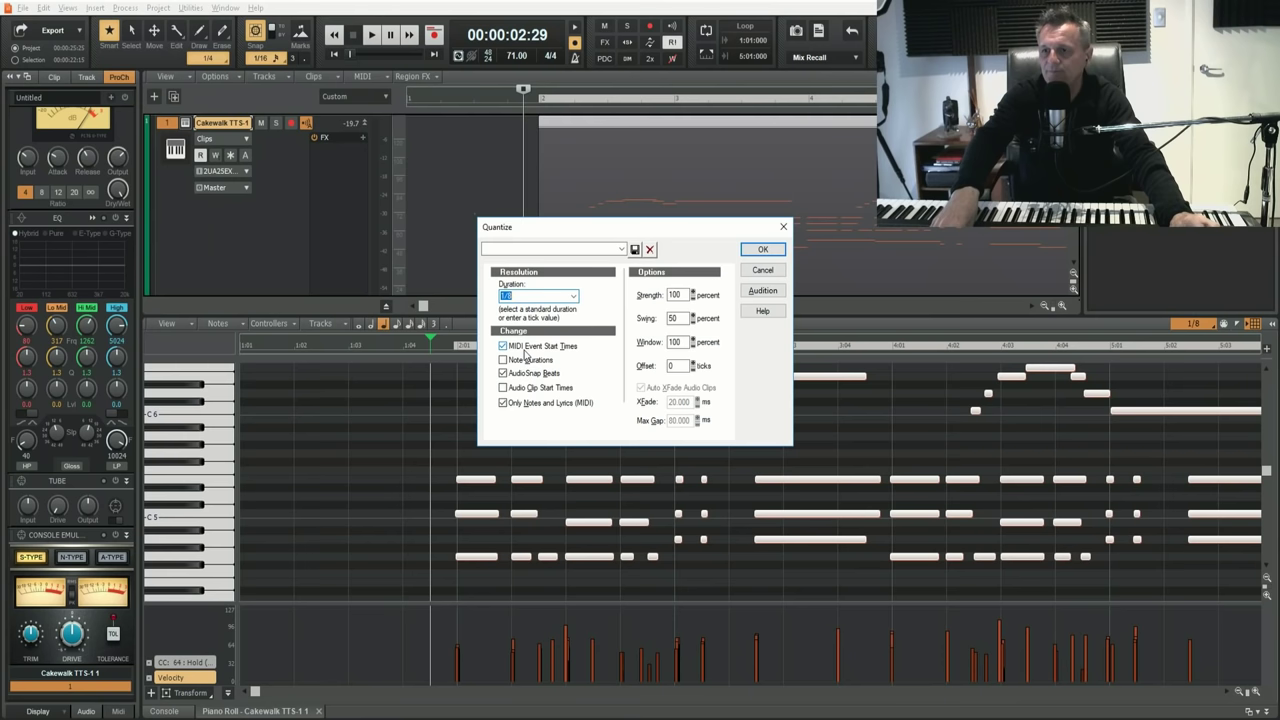
{"action": "left_click", "coordinate": [762, 250]}
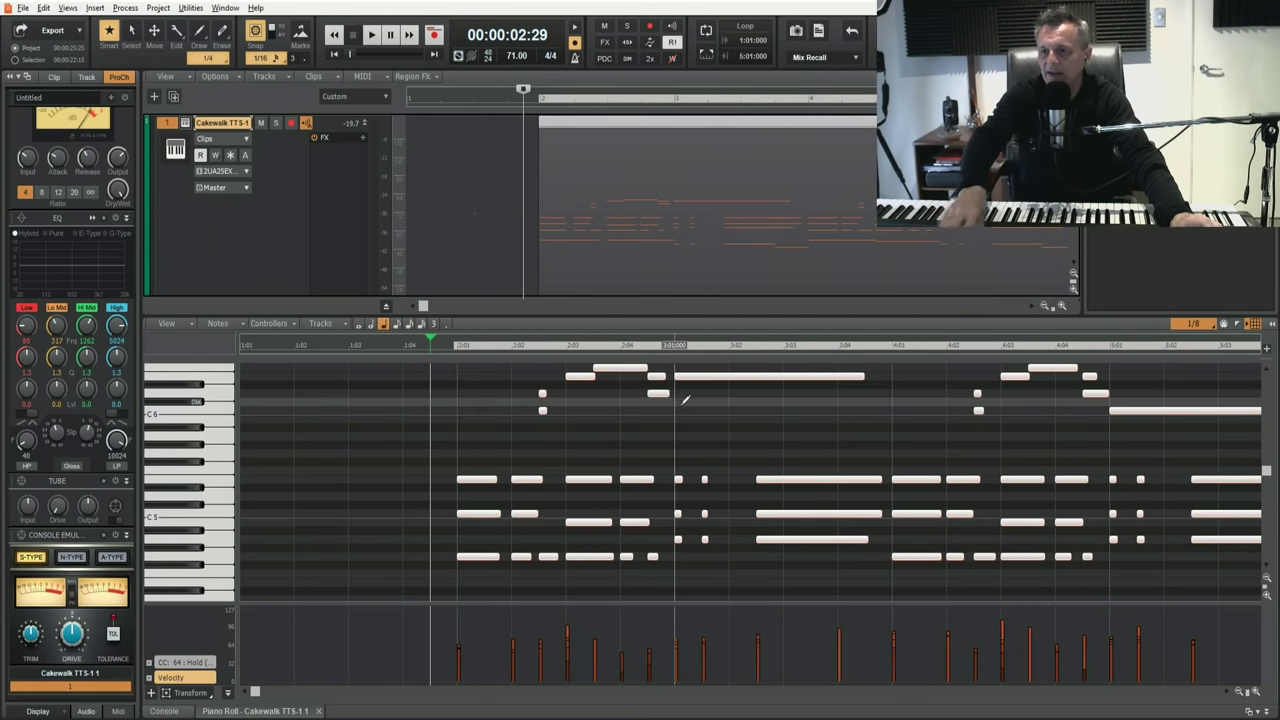
{"action": "key", "text": "space"}
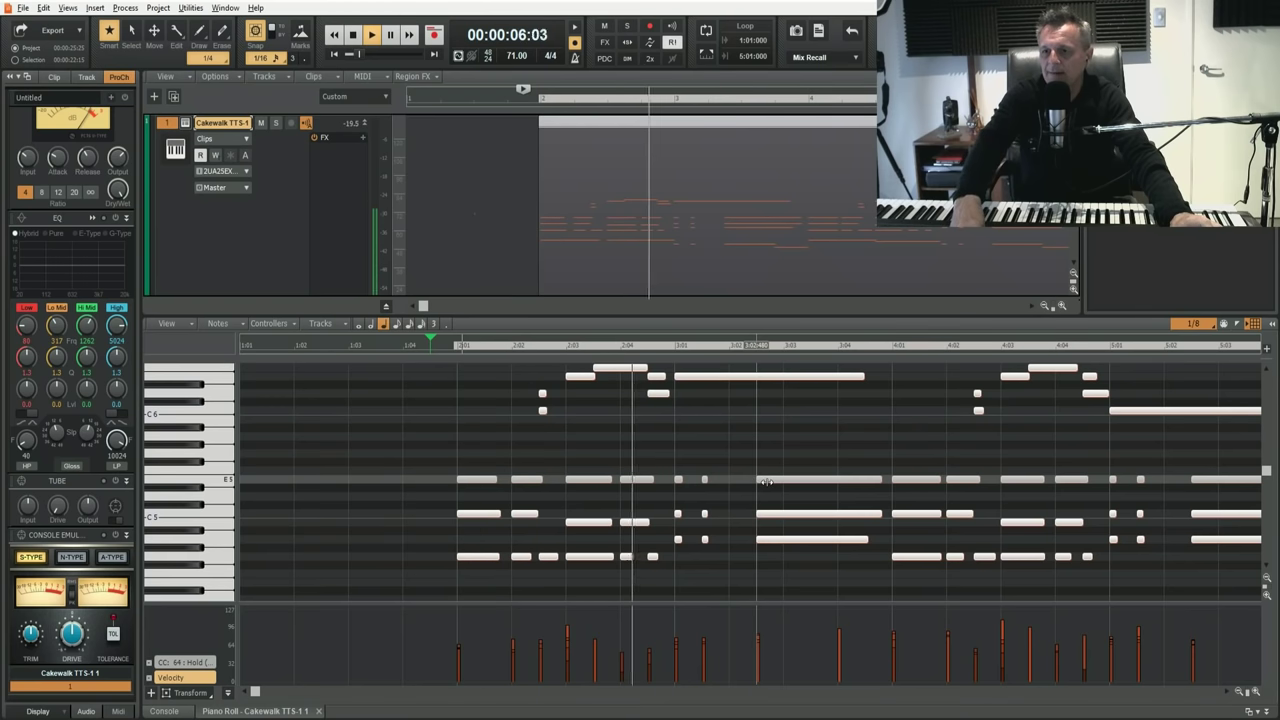
{"action": "key", "text": "space"}
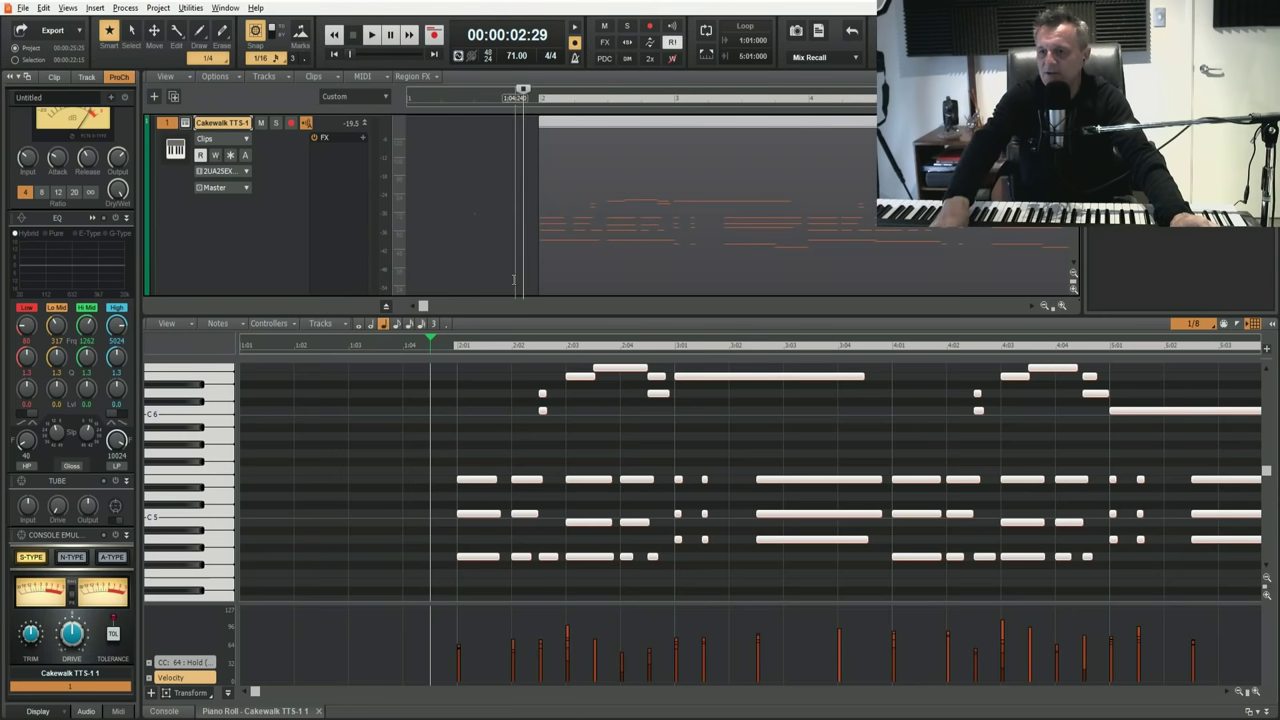
{"action": "key", "text": "ctrl+z"}
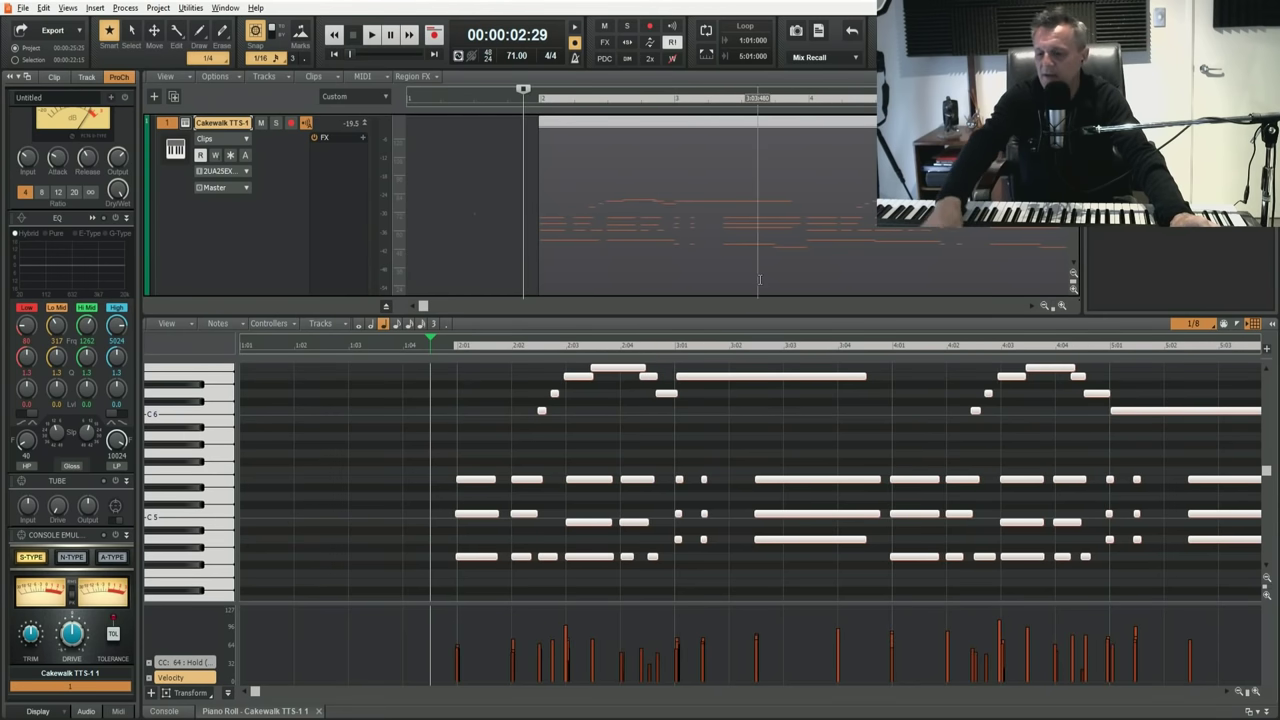
Reopen Quantize, choose 1/16, audition the preview, and apply the 1/16 quantize
{"action": "key", "text": "q"}
{"action": "left_click", "coordinate": [573, 296]}
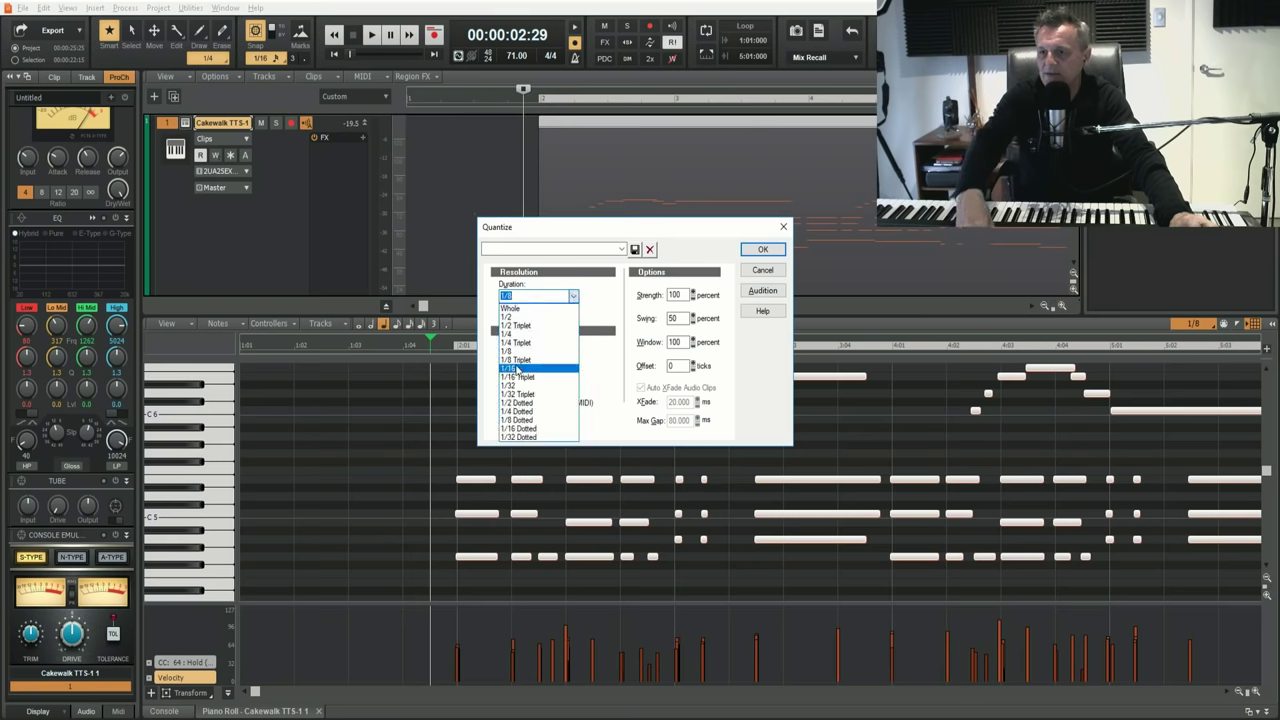
{"action": "left_click", "coordinate": [515, 368]}
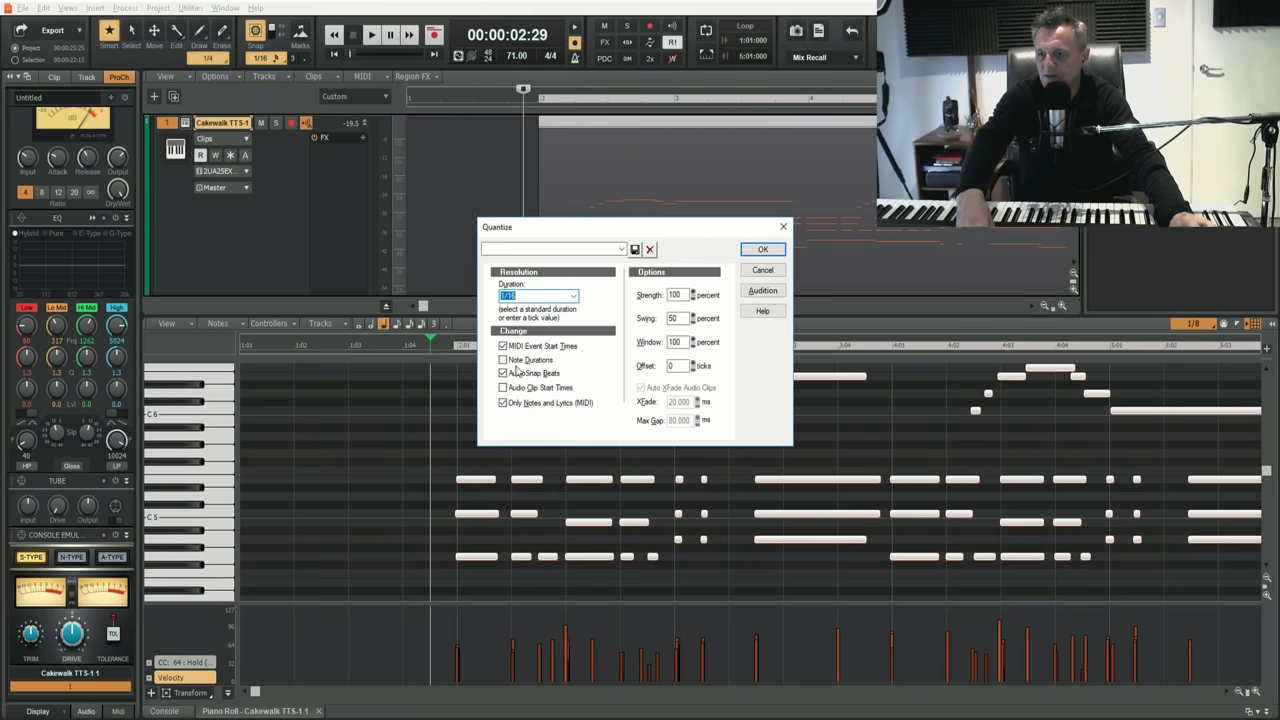
{"action": "left_click", "coordinate": [766, 291]}
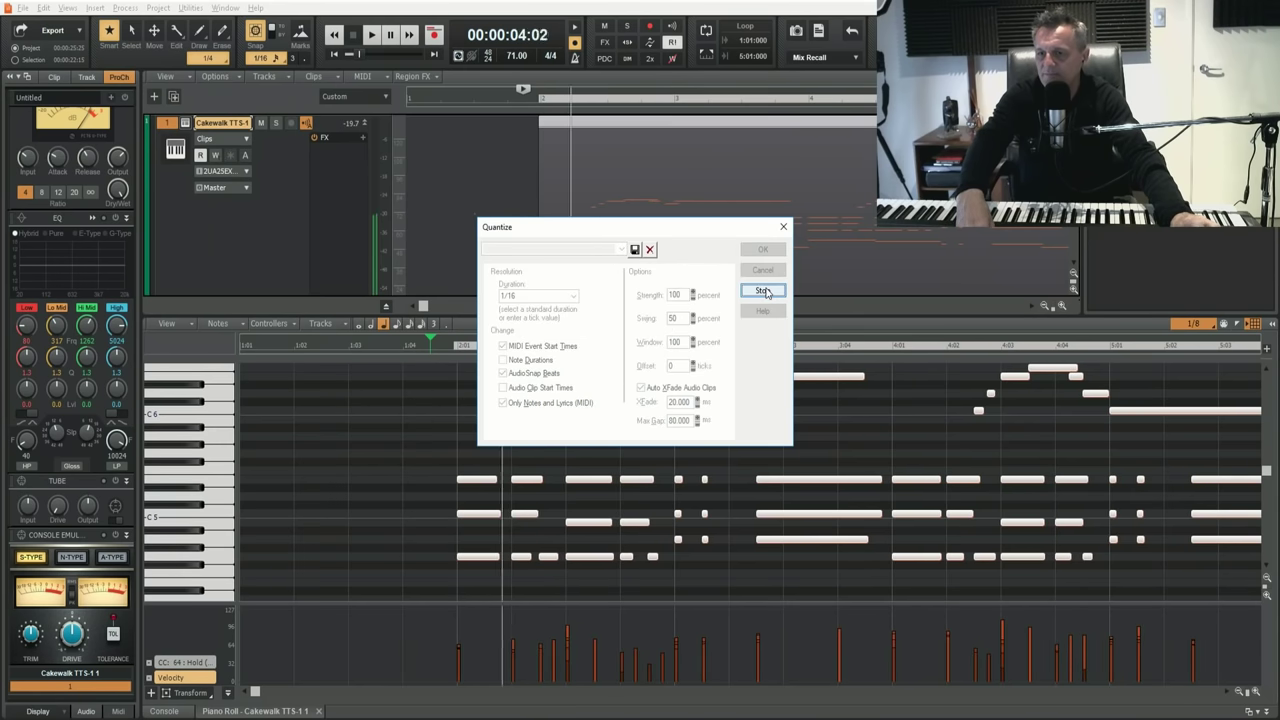
{"action": "left_click", "coordinate": [765, 291]}
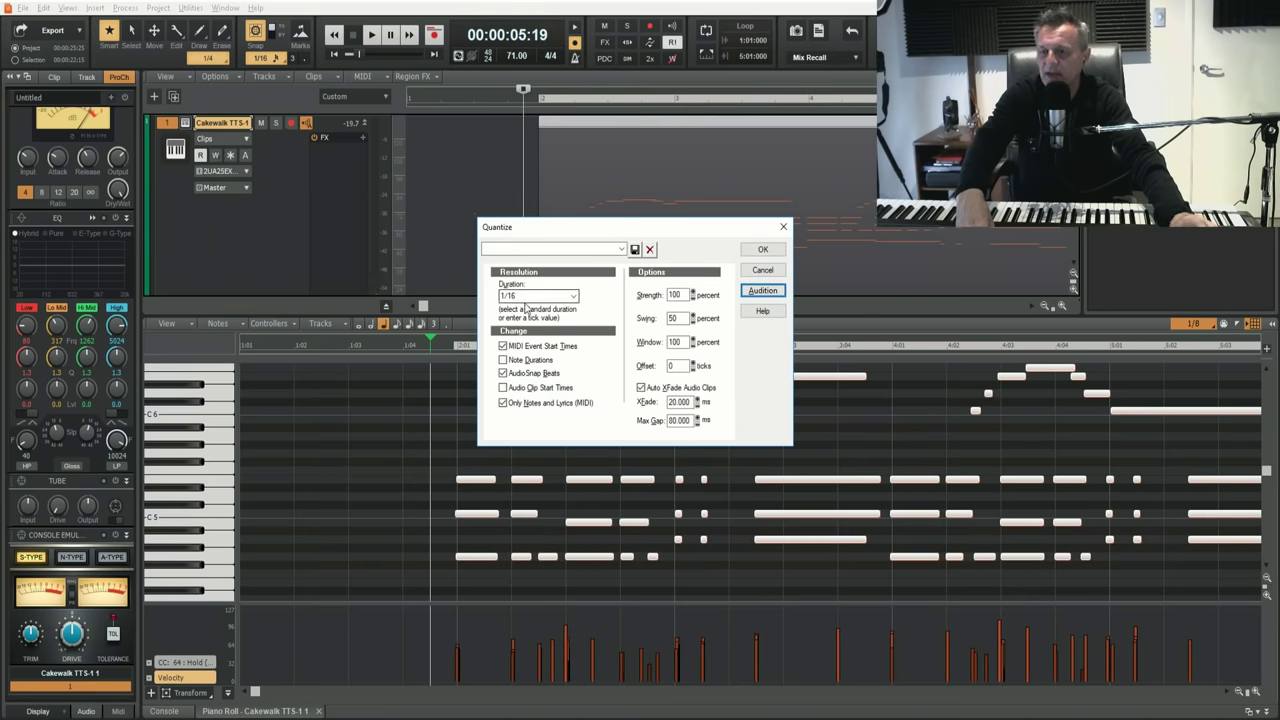
{"action": "left_click", "coordinate": [766, 252]}
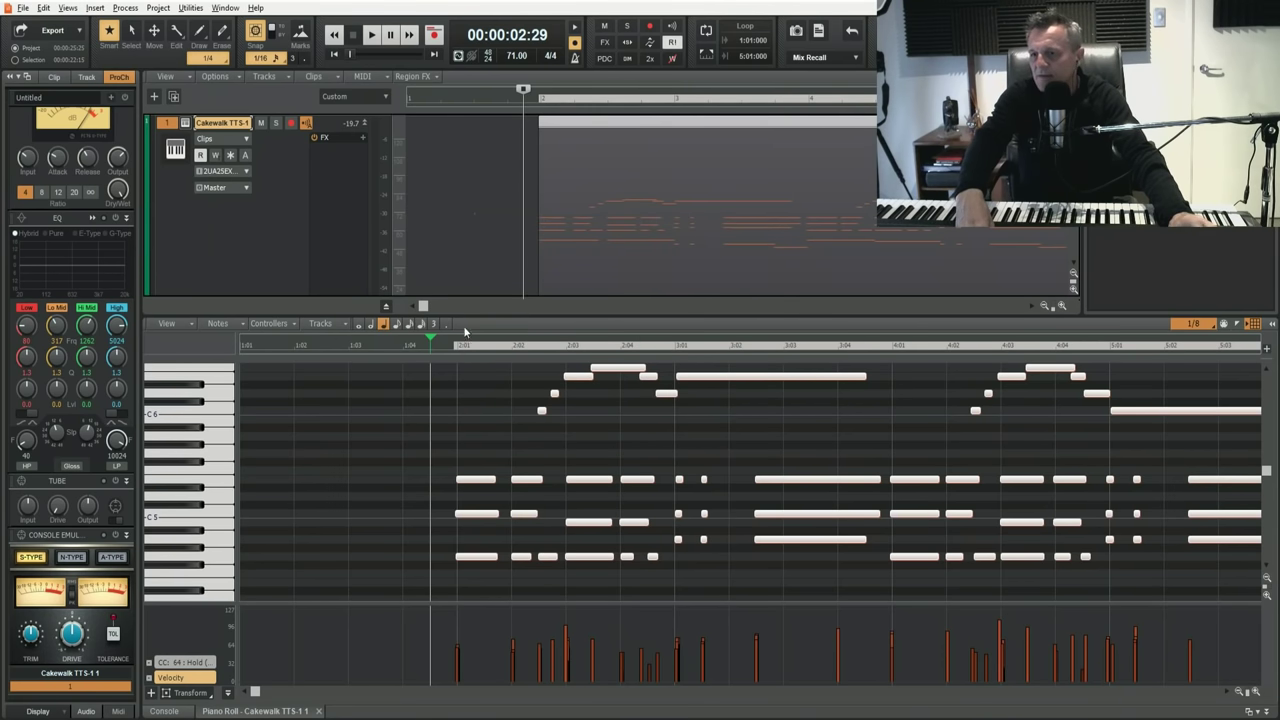
Deselect everything, marquee-select the lower chord notes in bar 2, and quantize just those to 1/16
{"action": "left_click", "coordinate": [446, 346]}
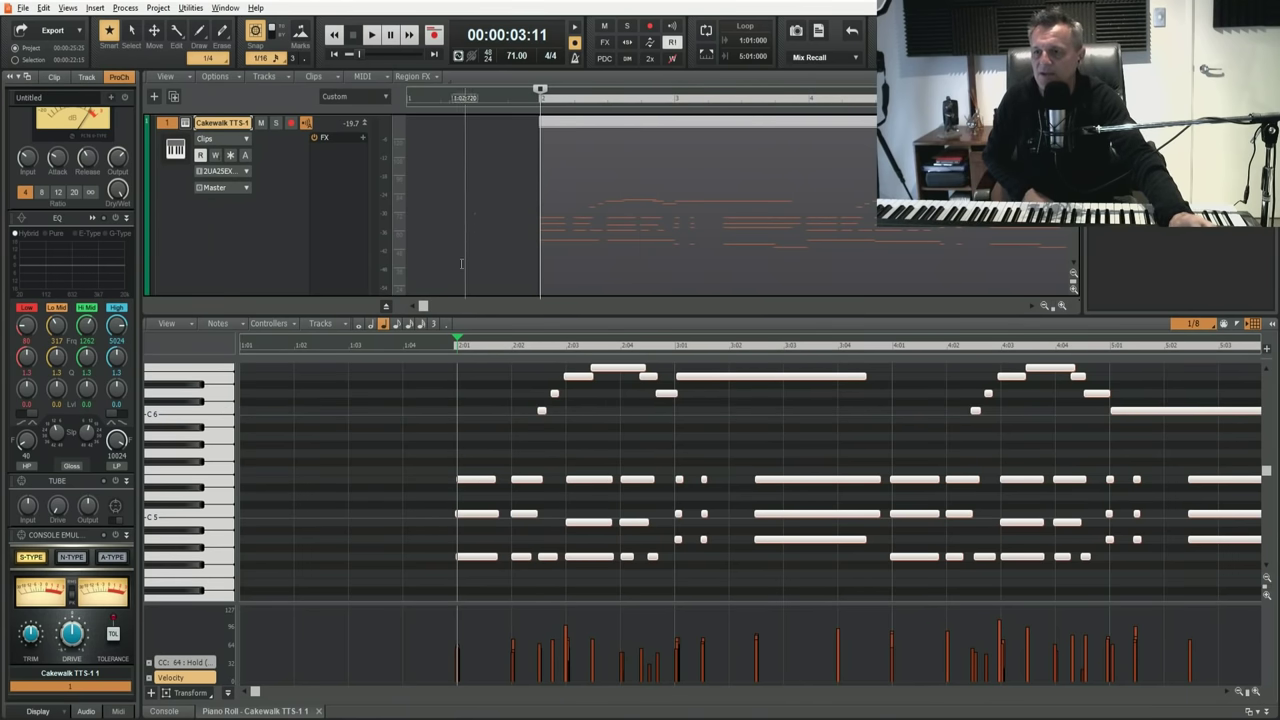
{"action": "left_click", "coordinate": [400, 372]}
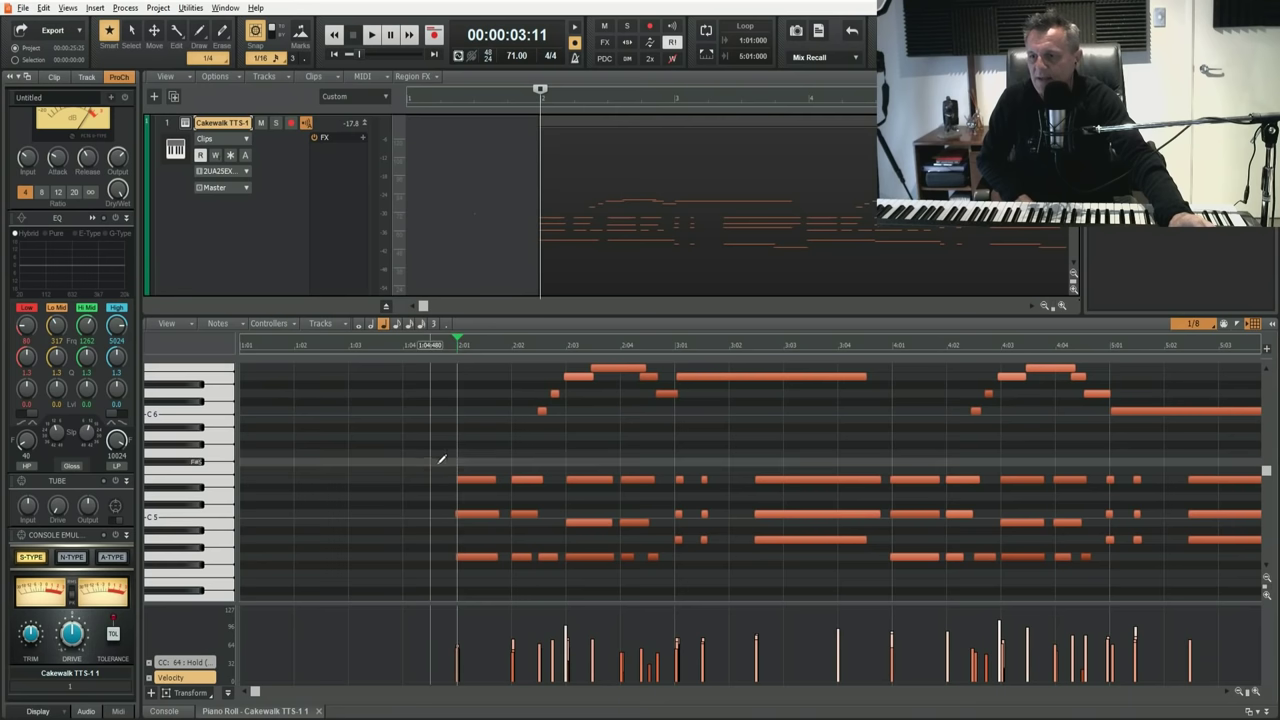
{"action": "left_click_drag", "start_coordinate": [432, 462], "coordinate": [727, 569]}
{"action": "left_click_drag", "start_coordinate": [727, 571], "coordinate": [727, 571]}
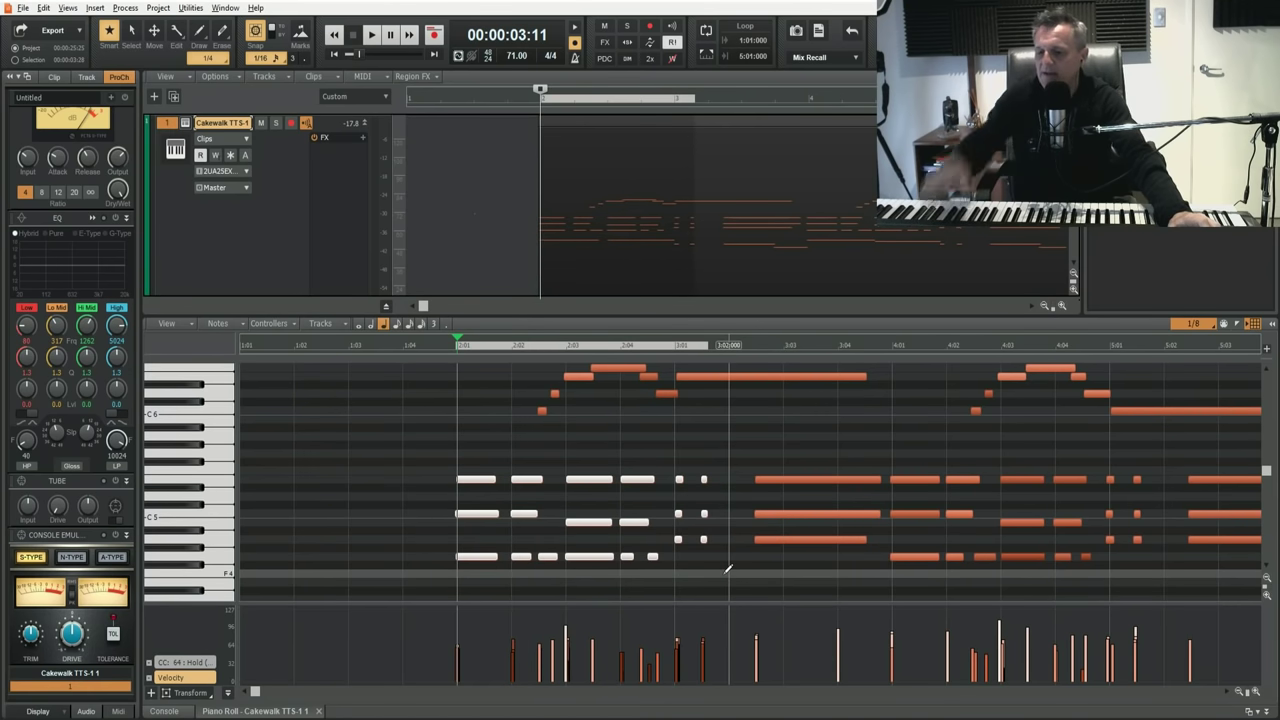
{"action": "key", "text": "q"}
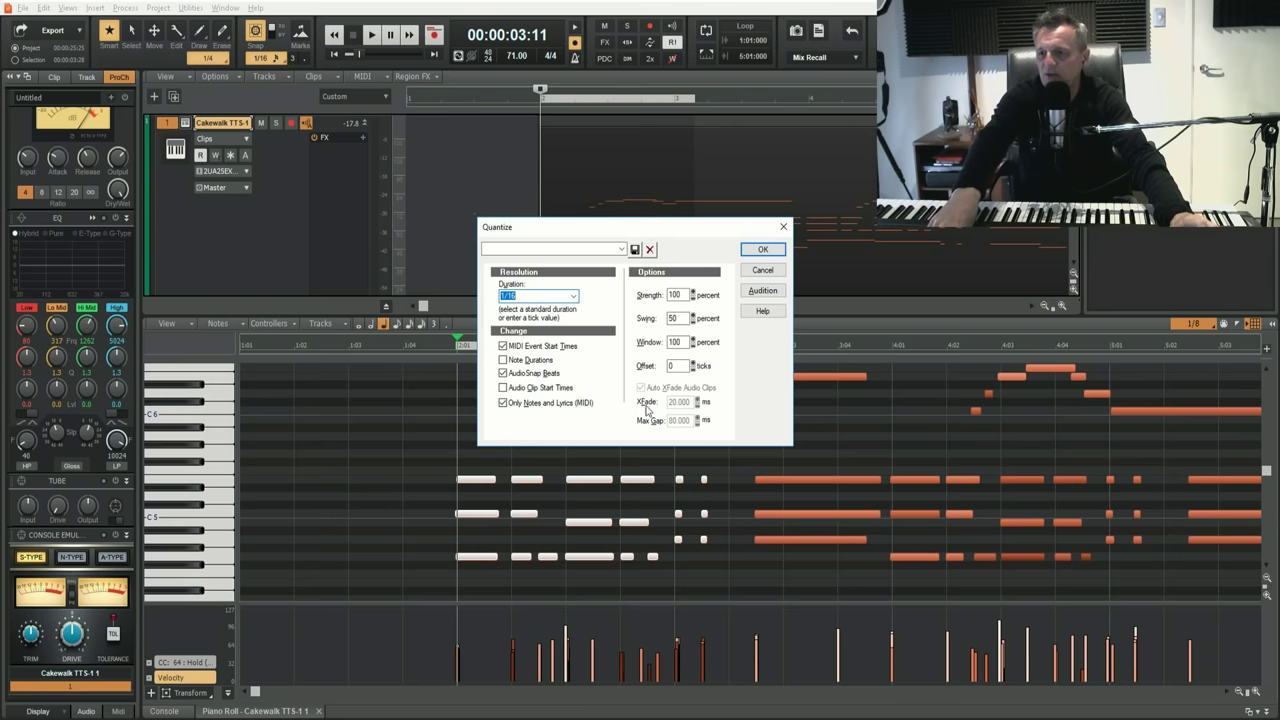
{"action": "left_click", "coordinate": [760, 251]}
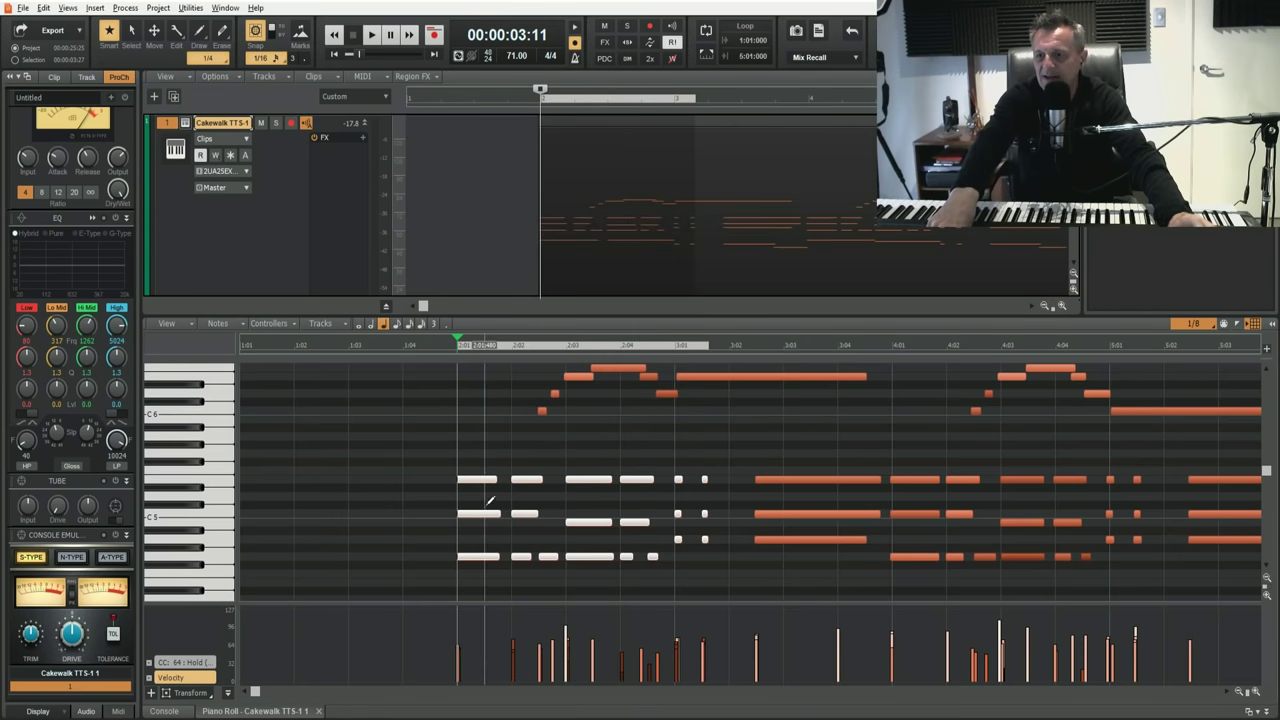